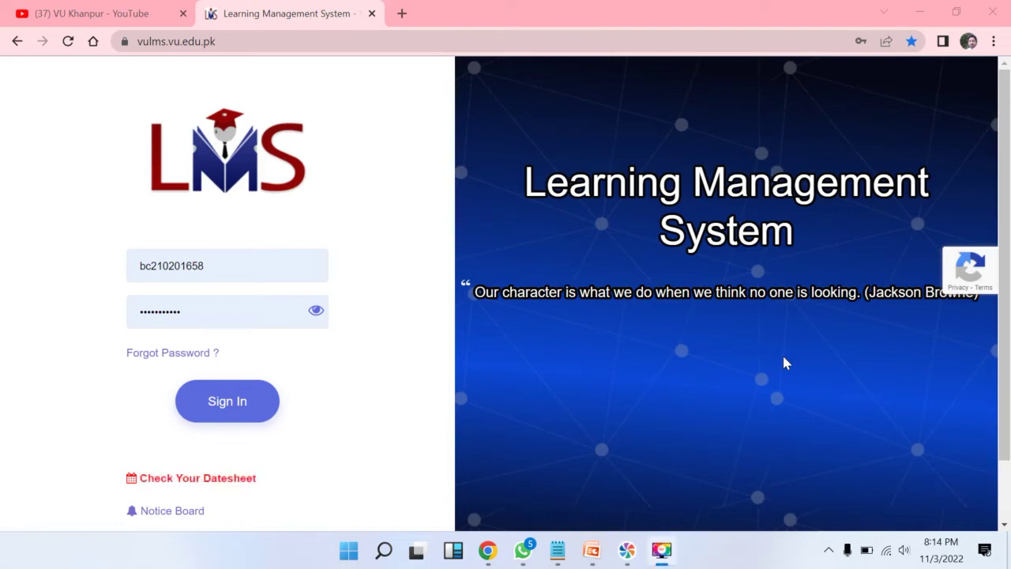
- Switch to the VU Khanpur YouTube channel tab and scroll through its uploaded videos
click(114, 16)
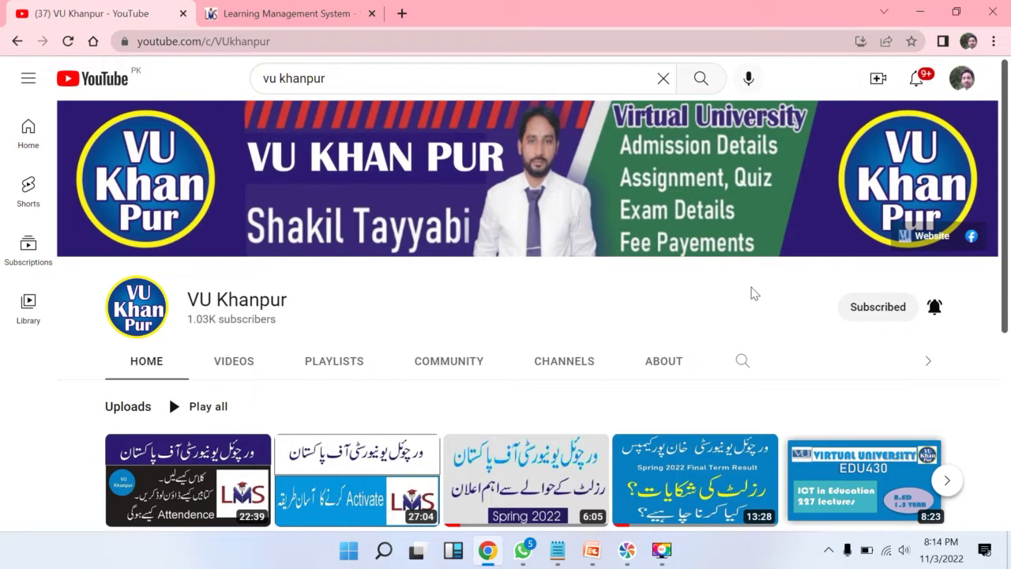
scroll(740, 331, down, 1)
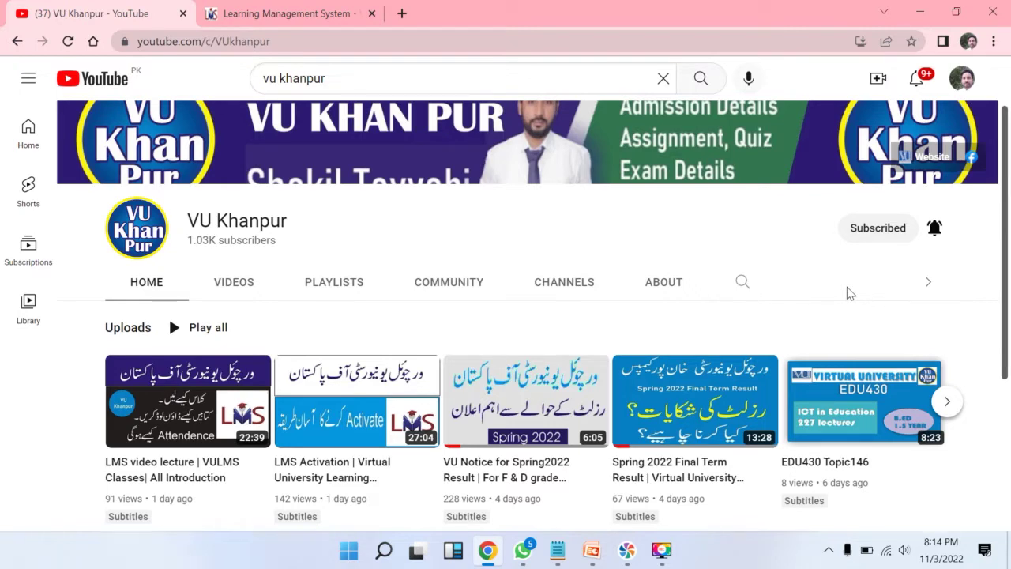
scroll(747, 293, up, 1)
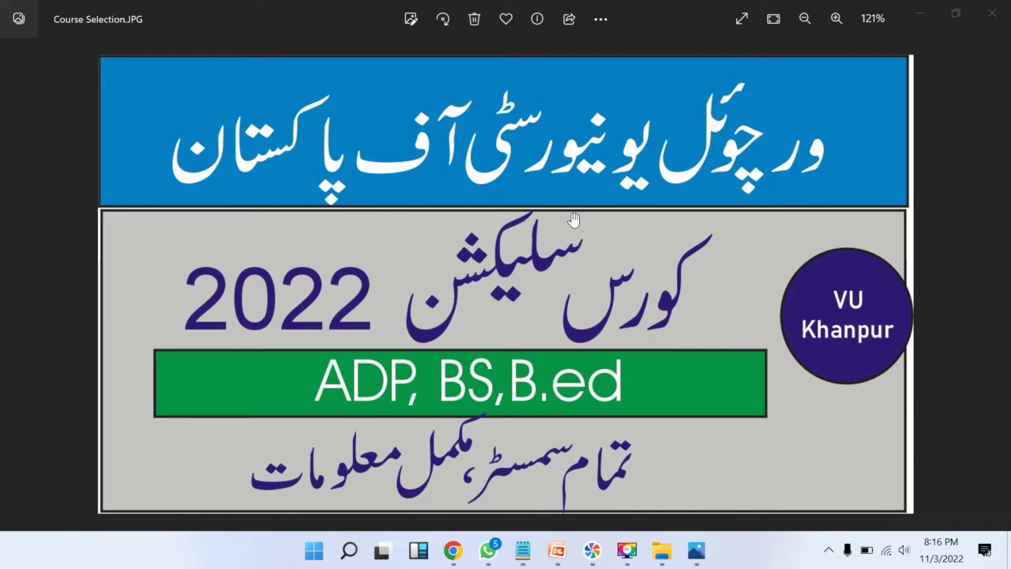
- Leave the Course Selection.JPG photo and return to Chrome on the VU Khanpur channel
click(577, 270)
mouse_move(823, 456)
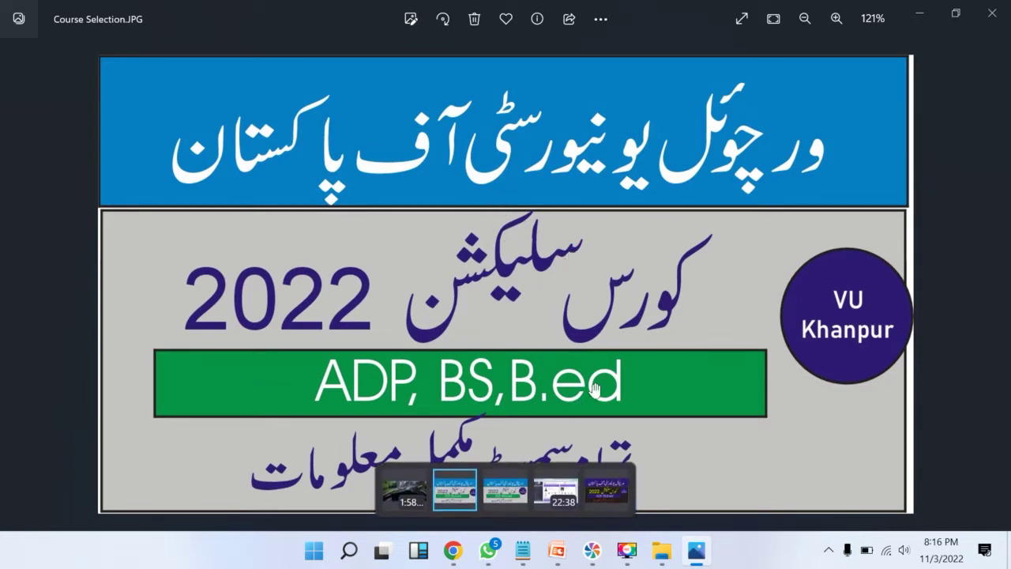
click(456, 553)
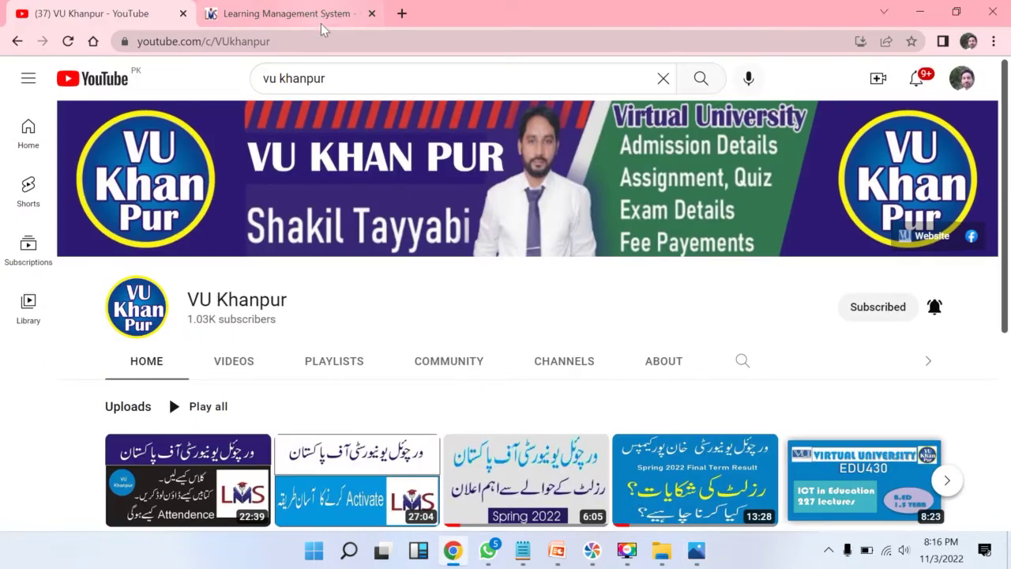
- From the LMS login page, open the Notice Board and find the Fall 2022 course selection announcement
click(306, 9)
scroll(276, 371, down, 1)
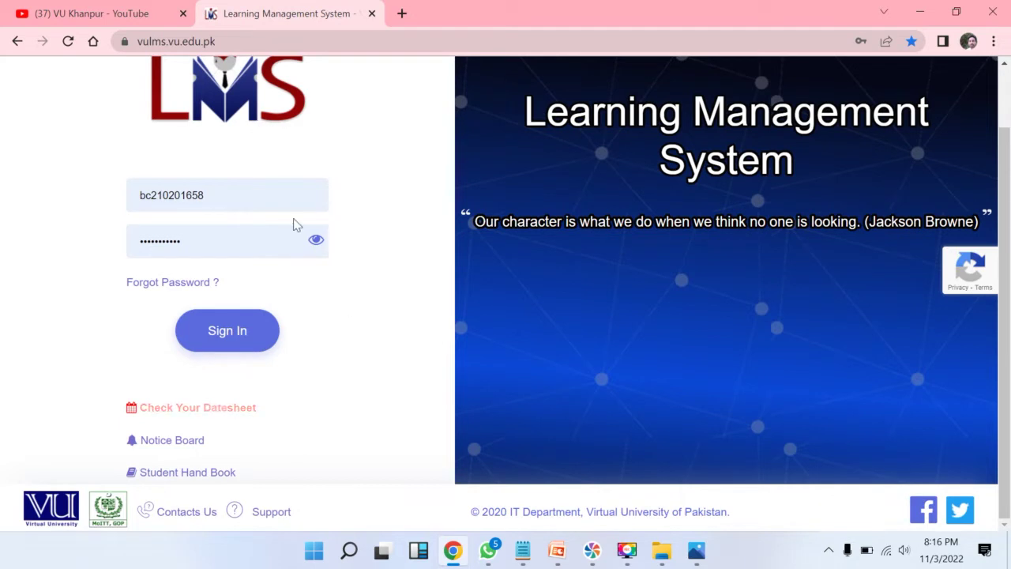
click(169, 444)
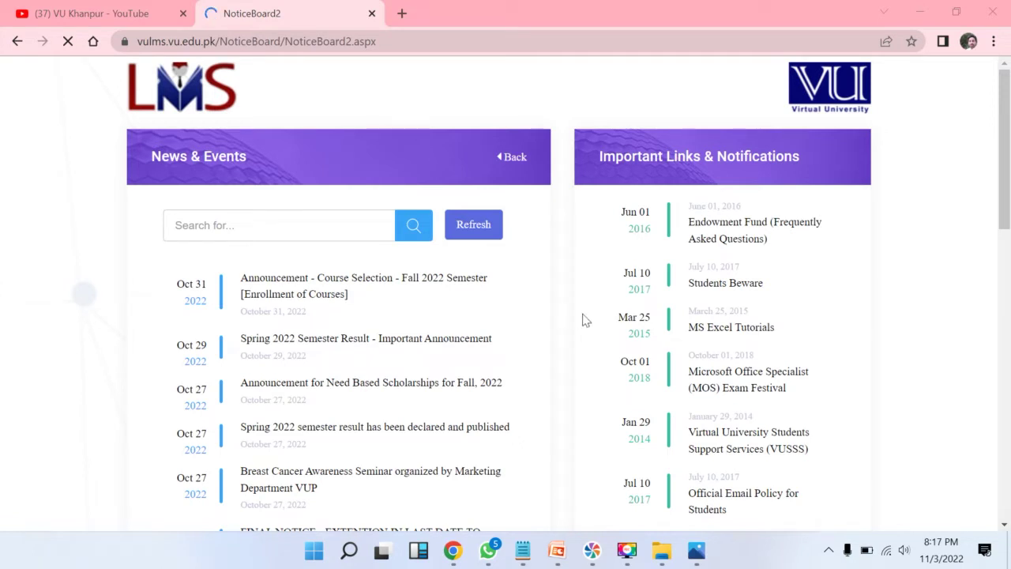
scroll(379, 237, down, 1)
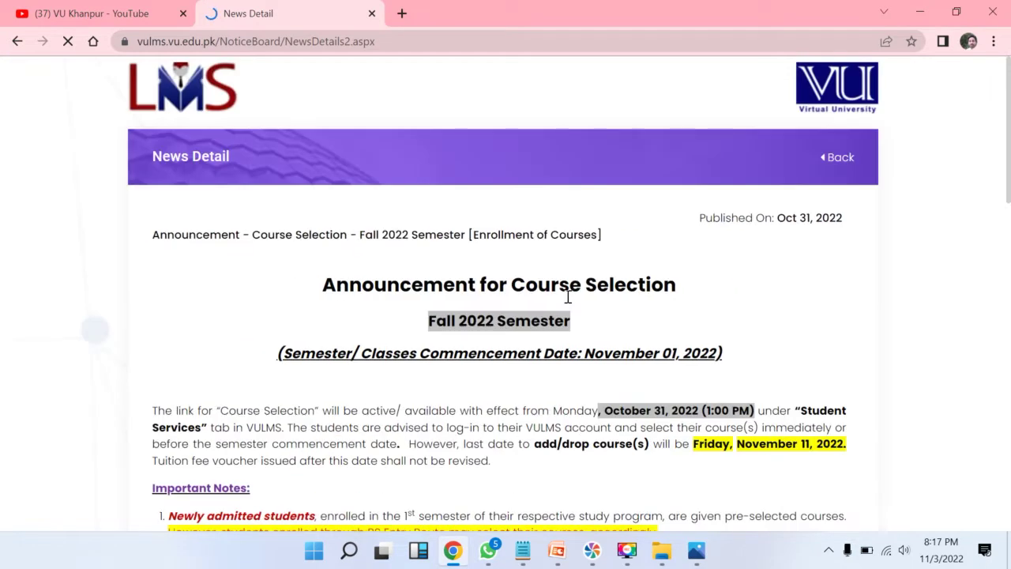
scroll(733, 304, down, 1)
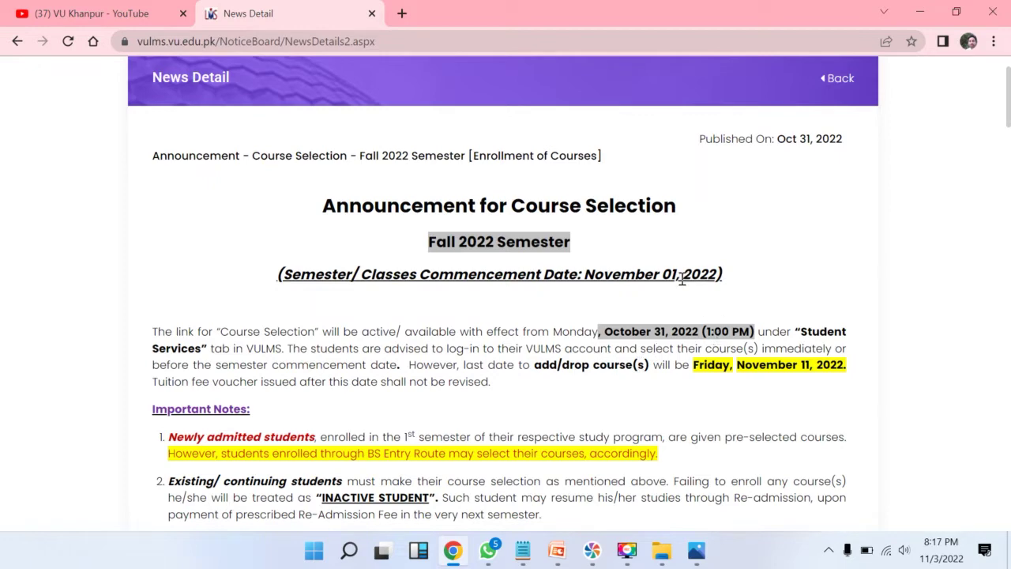
scroll(628, 268, down, 1)
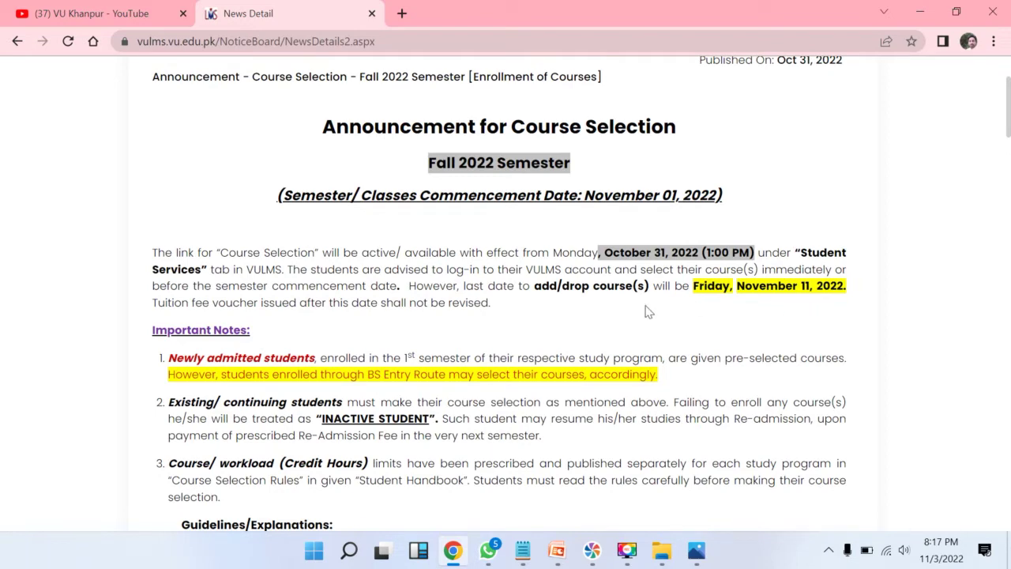
scroll(480, 300, down, 1)
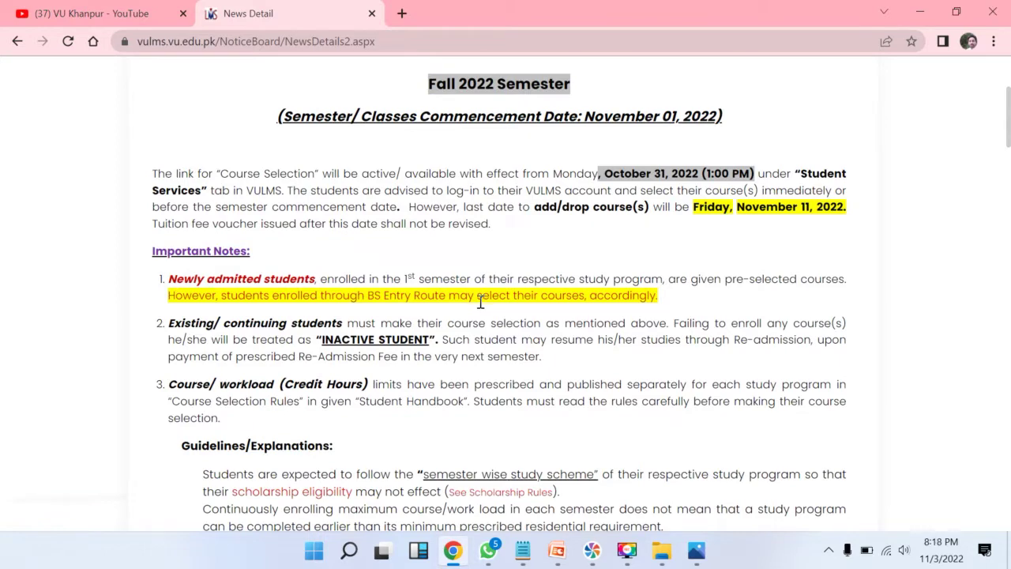
scroll(493, 264, down, 1)
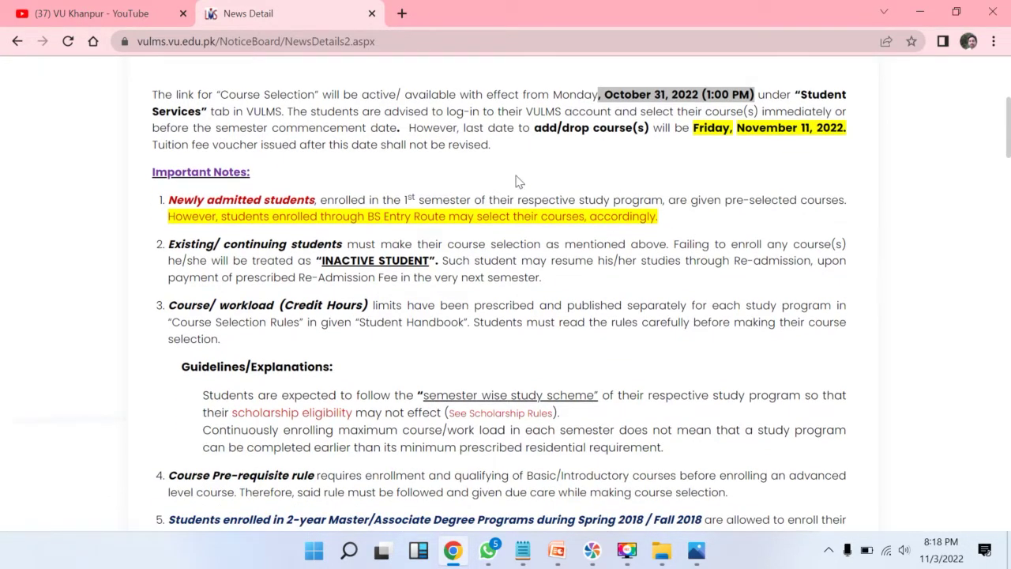
scroll(515, 181, down, 1)
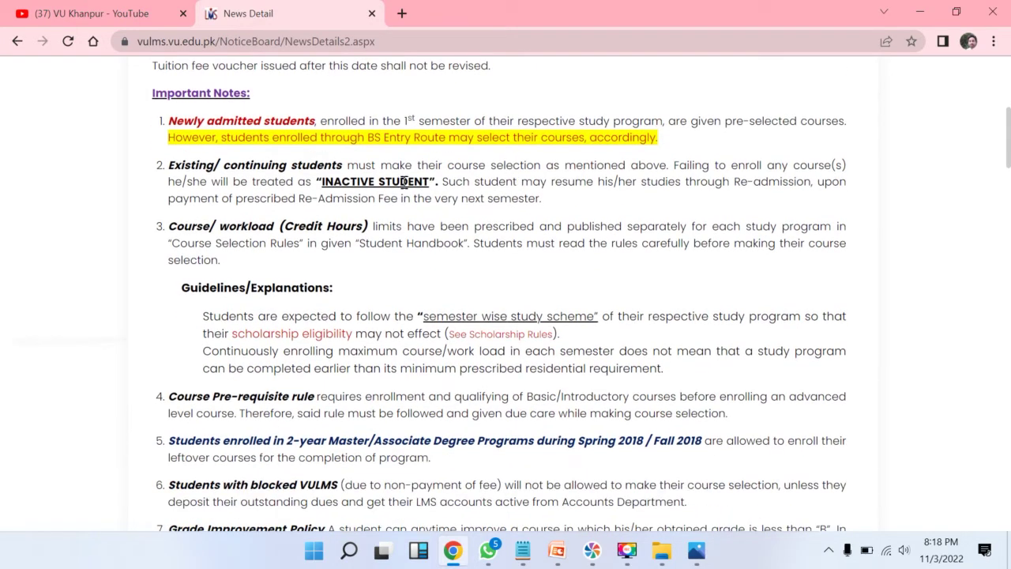
scroll(687, 272, up, 3)
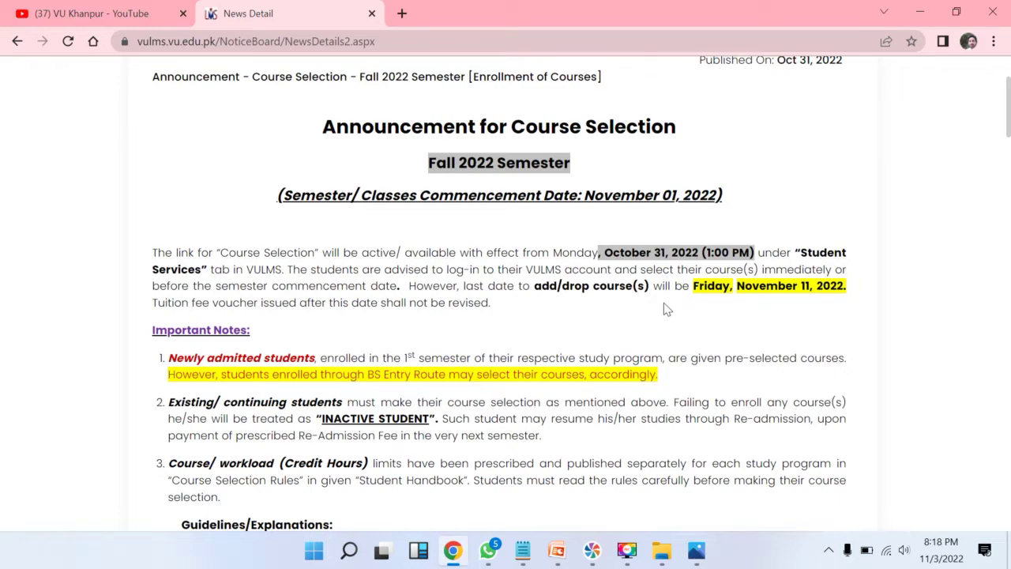
scroll(640, 181, down, 6)
scroll(635, 194, up, 10)
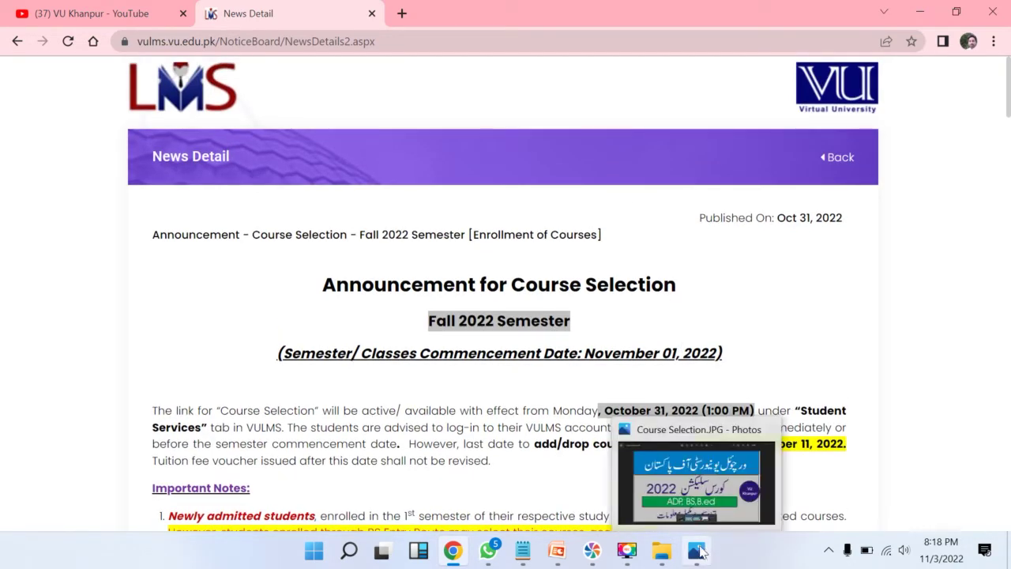
- Show Course Selection.JPG in Windows Photos over the browser
click(707, 553)
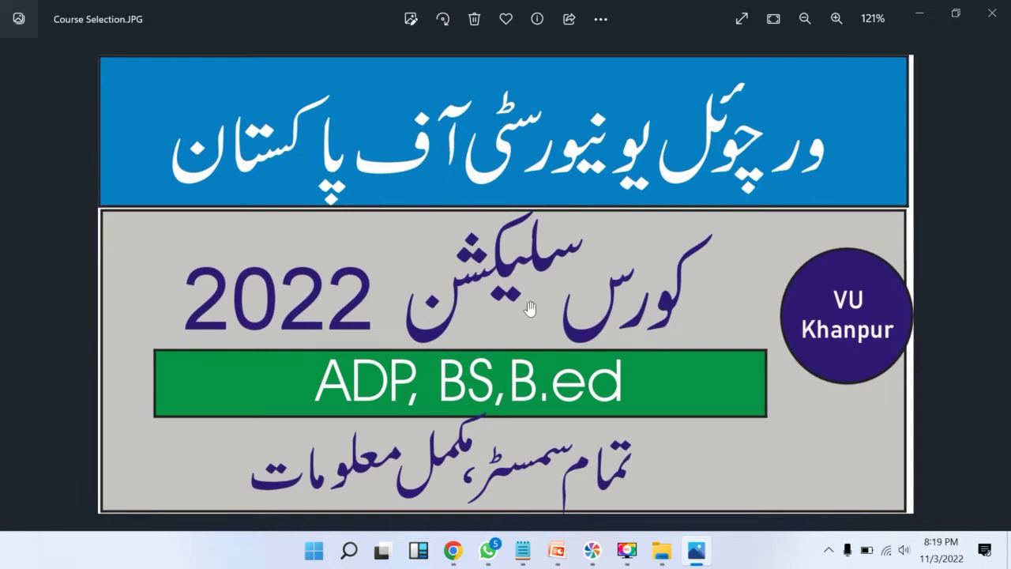
- Review the B.Ed First Semester and Second & Last Semester slides, then return to the LMS announcement
mouse_move(555, 559)
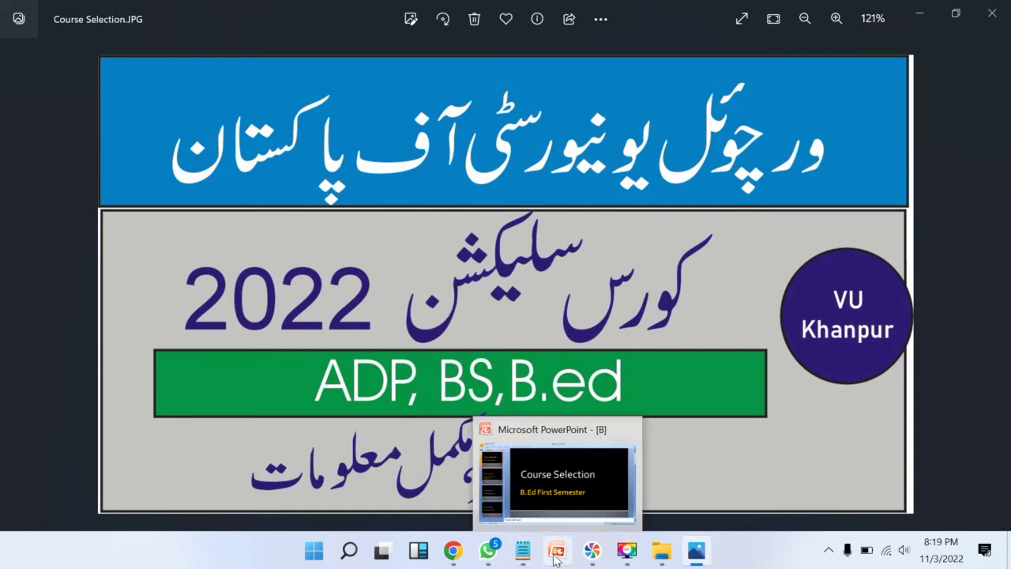
click(555, 559)
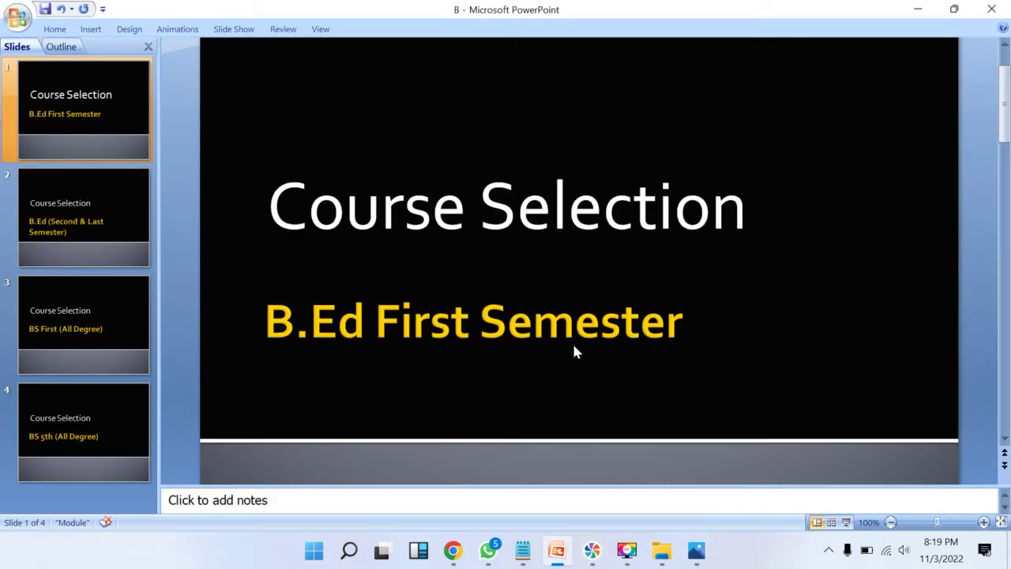
drag(684, 322, 234, 332)
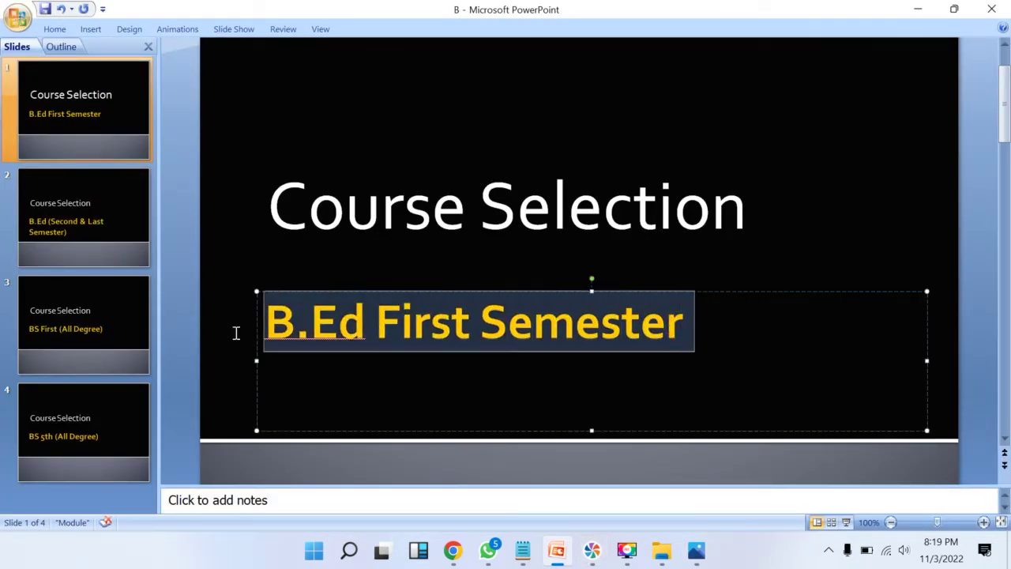
click(720, 367)
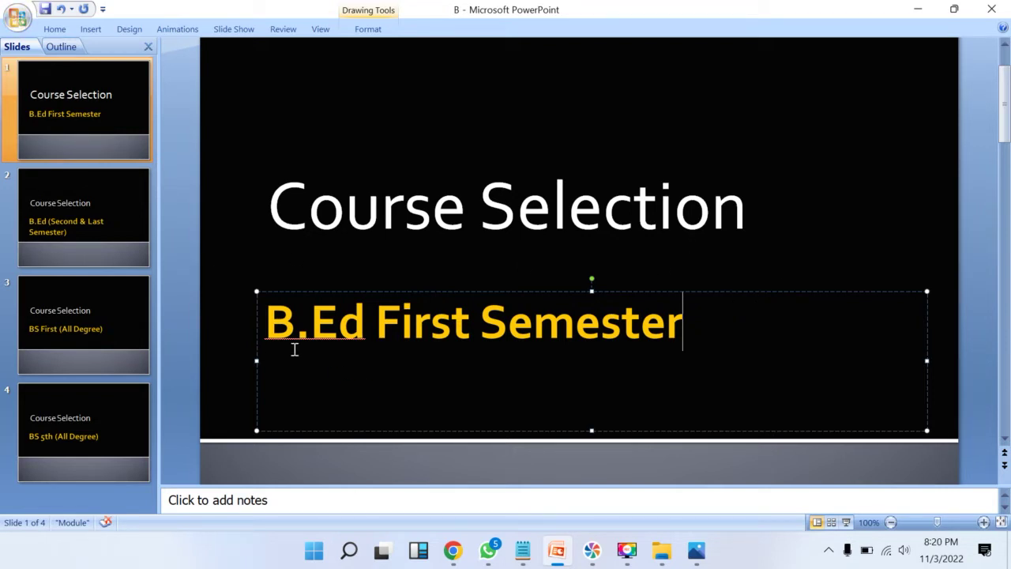
click(61, 220)
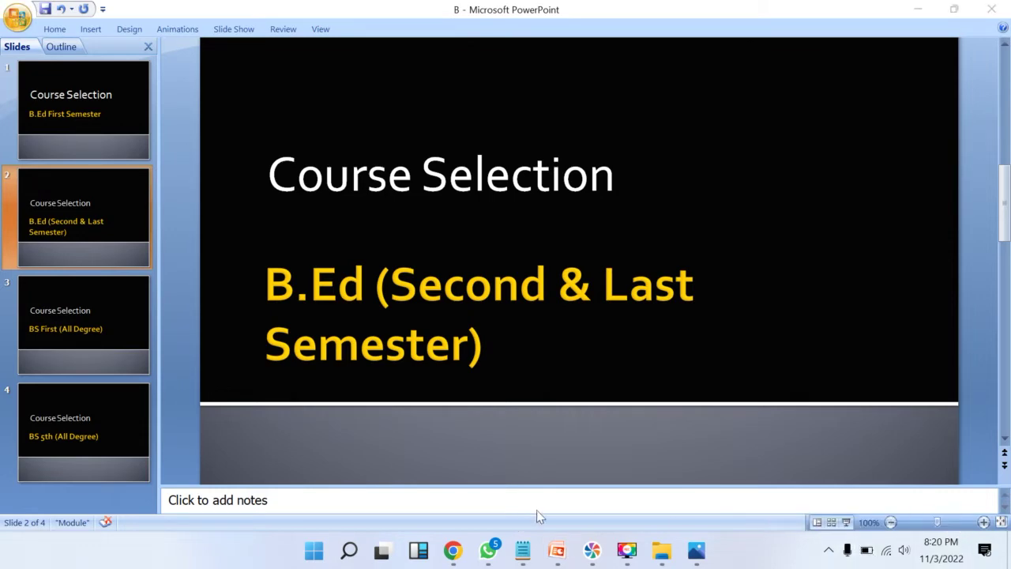
click(452, 551)
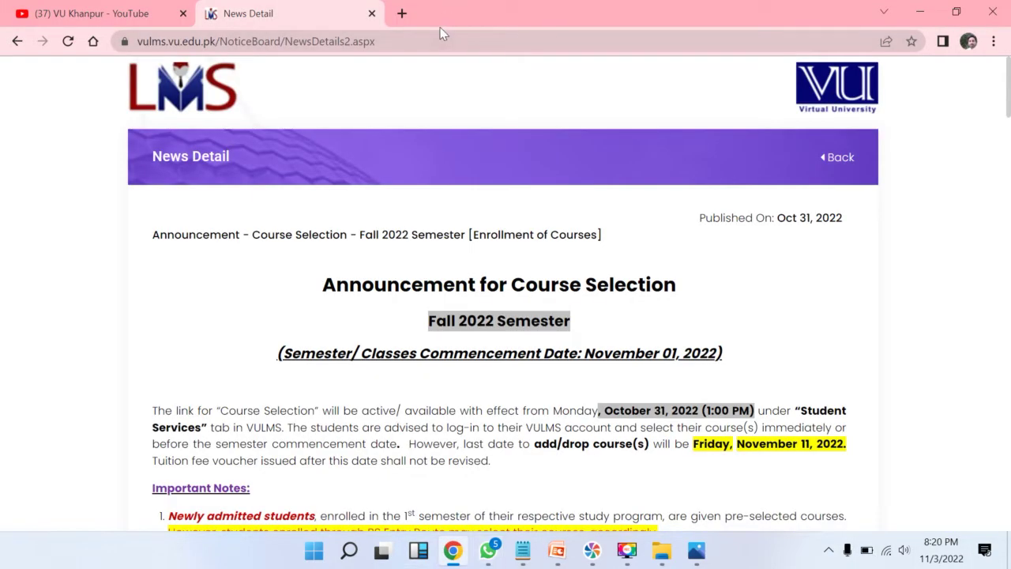
- Load the vulms site in a new browser tab
click(401, 13)
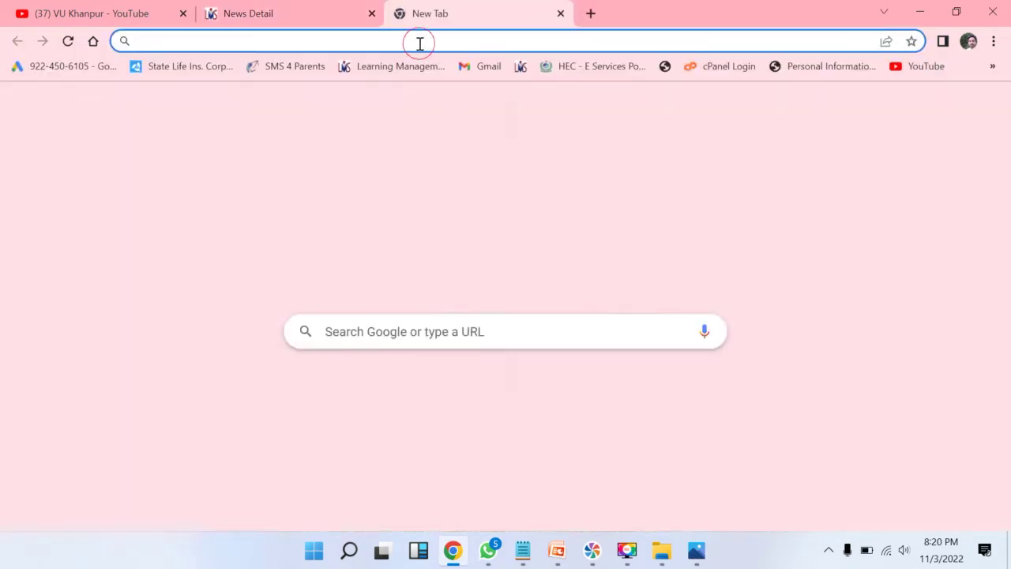
click(418, 42)
text(vu)
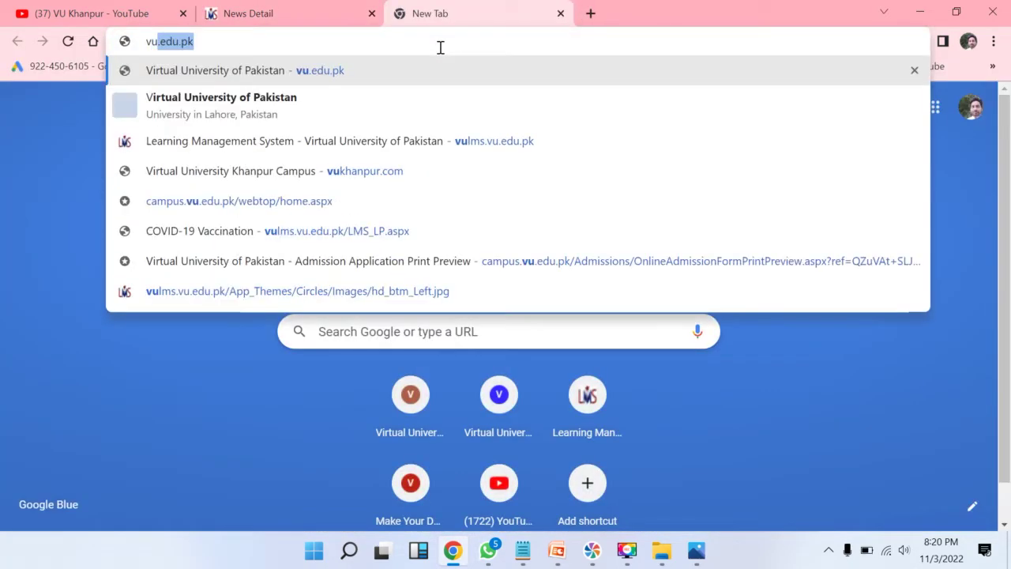
text(lms.)
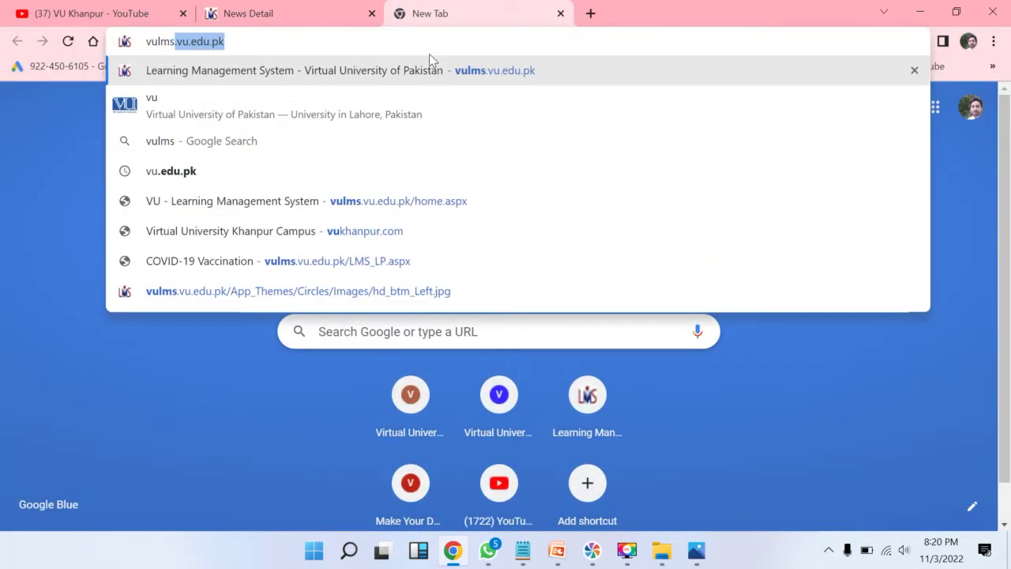
key(Return)
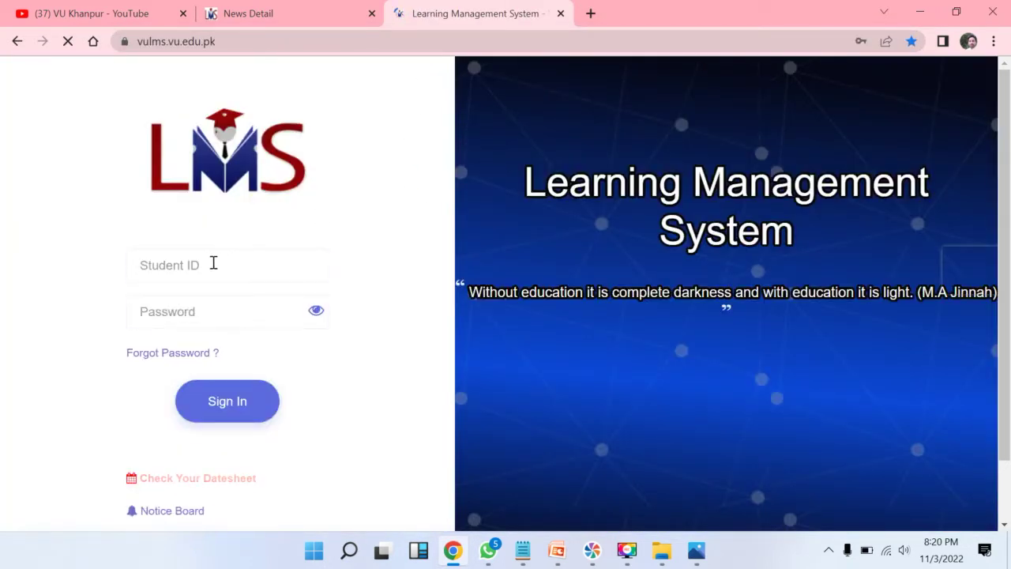
- Clear the autofilled Student ID and Password fields on the VULMS login form
click(213, 266)
double_click(212, 266)
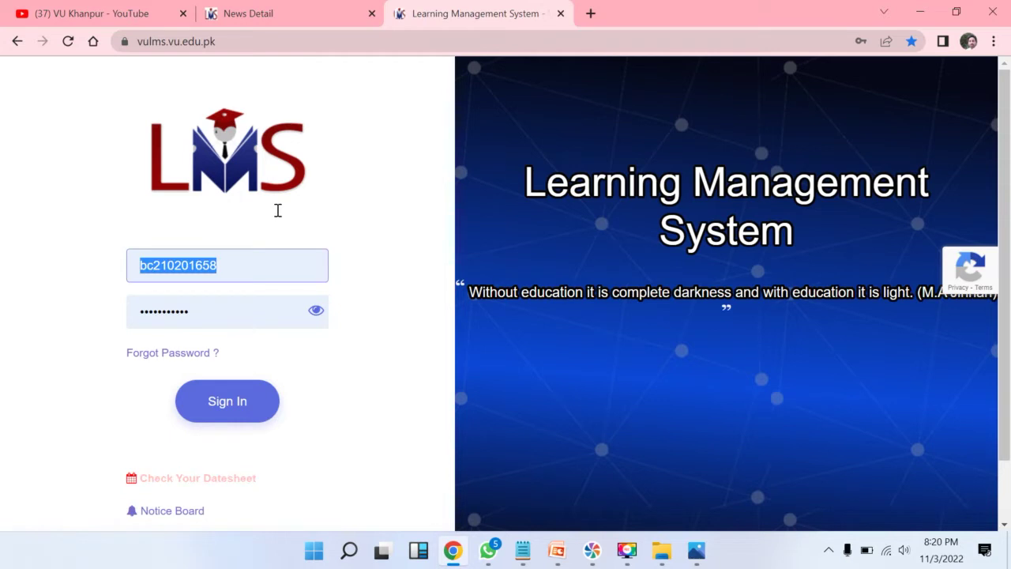
key(BackSpace)
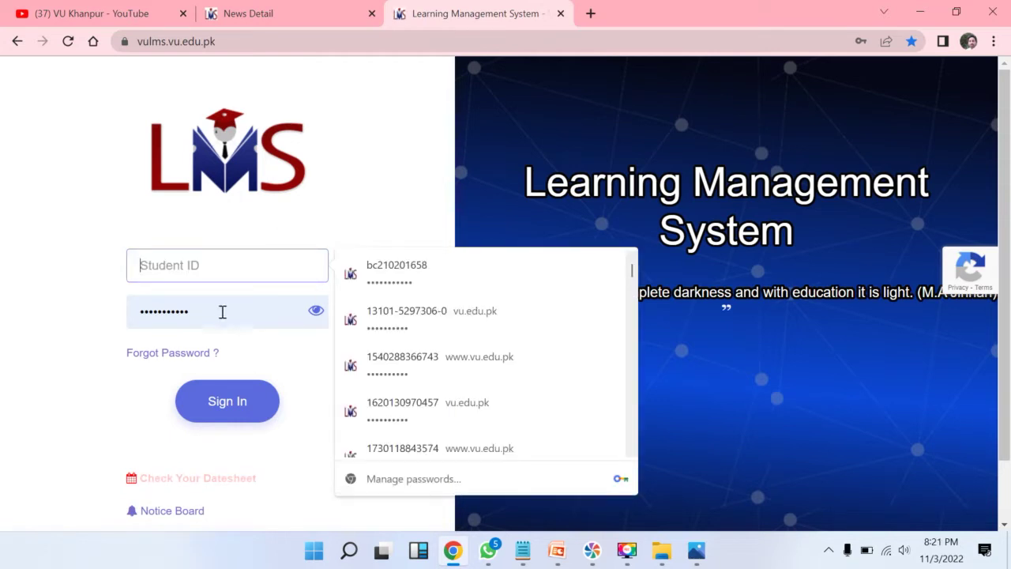
click(215, 311)
key(ctrl+a)
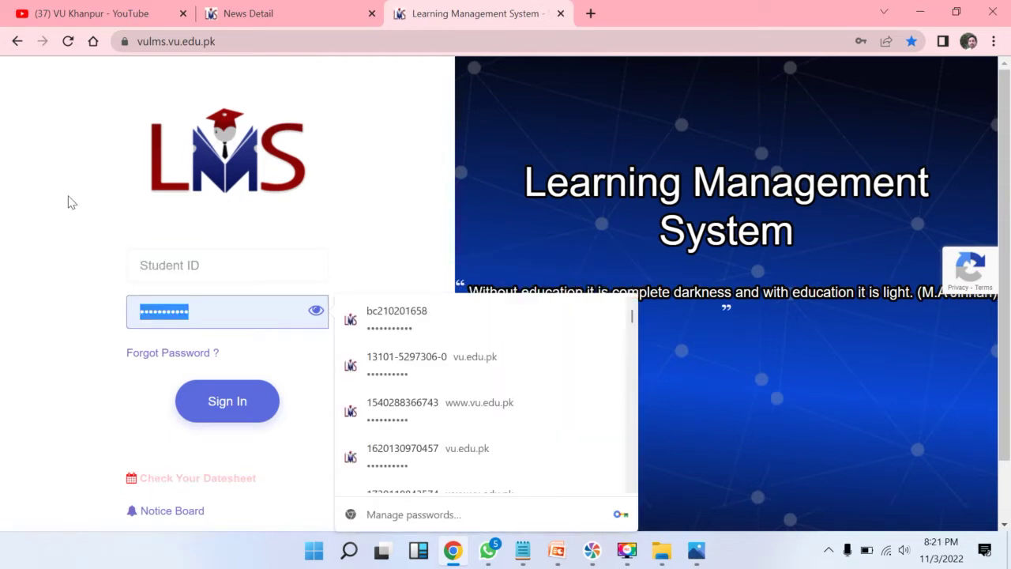
key(BackSpace)
click(52, 259)
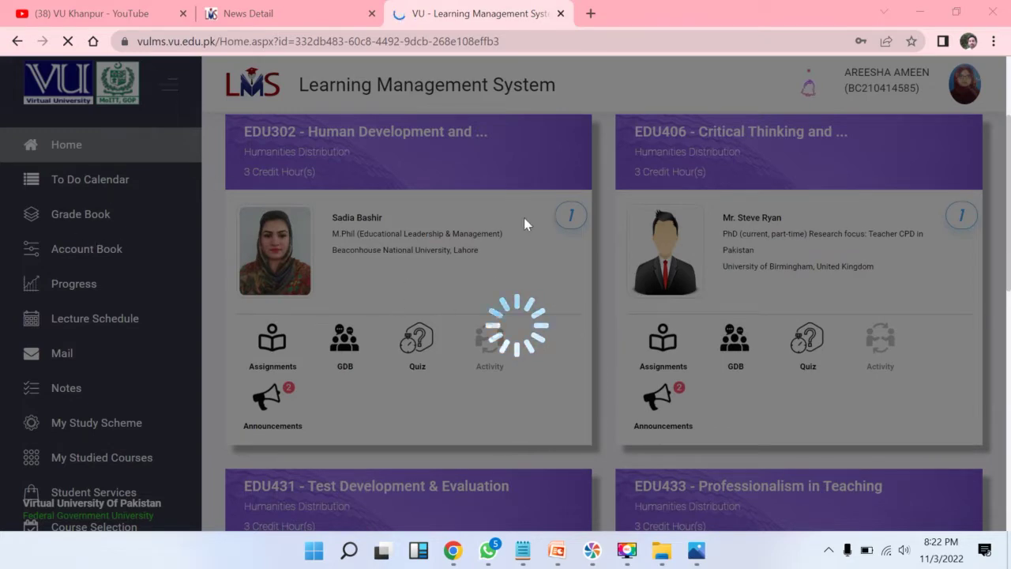
- Scroll through the Home page course cards and open Course Selection from the sidebar
scroll(411, 293, down, 3)
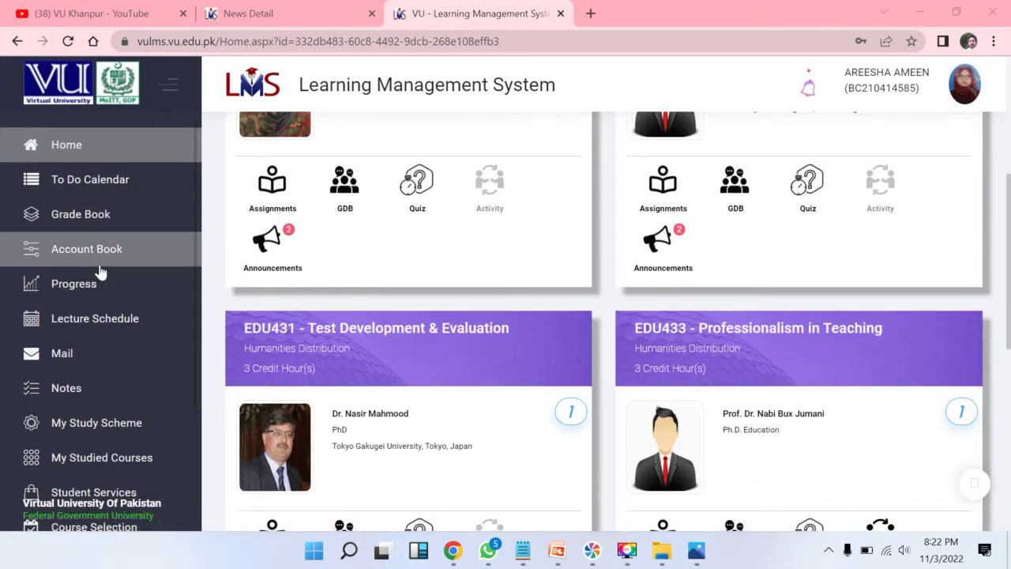
scroll(300, 308, up, 5)
scroll(301, 309, down, 5)
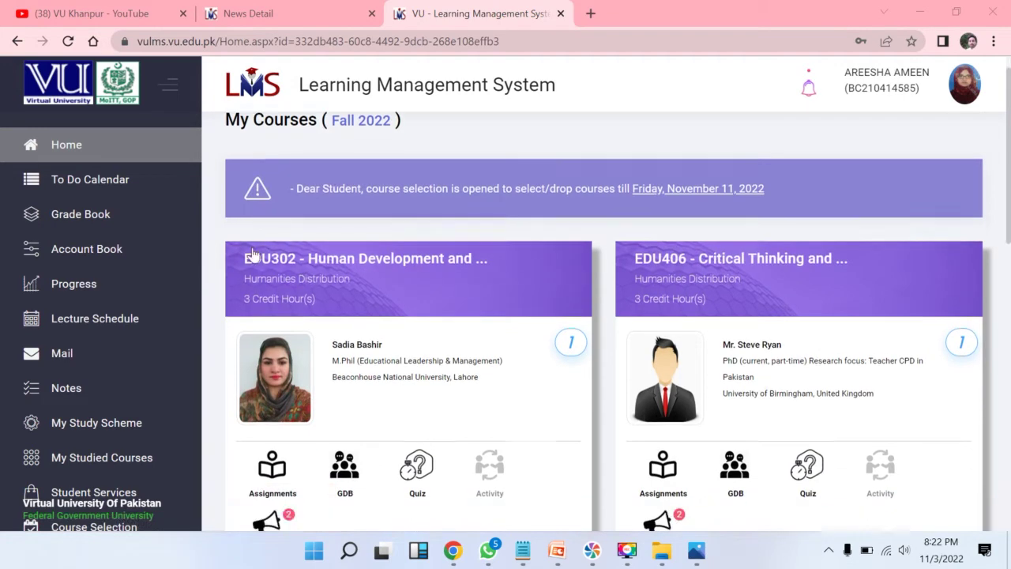
scroll(361, 244, down, 1)
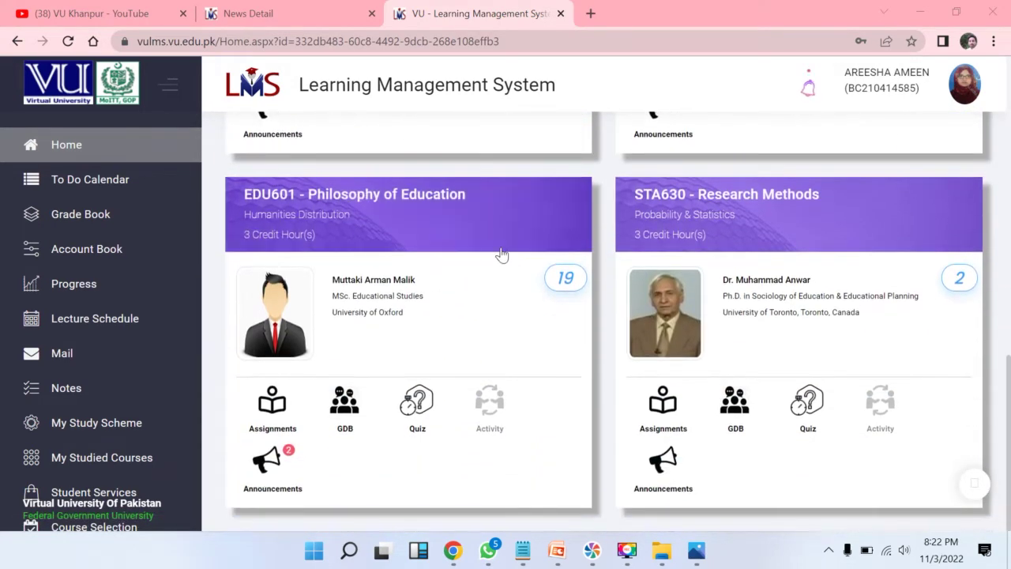
scroll(59, 228, down, 2)
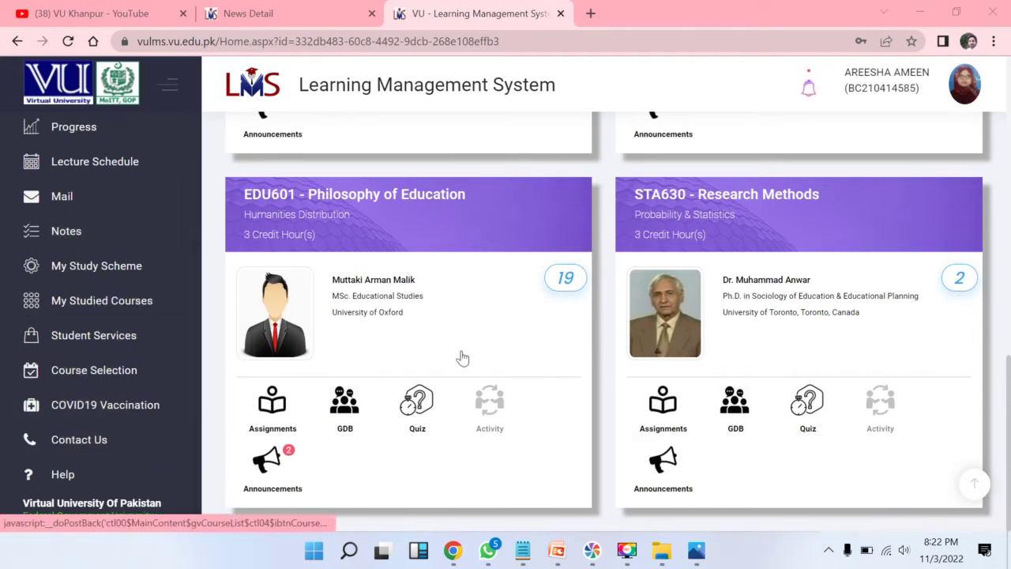
scroll(73, 261, up, 2)
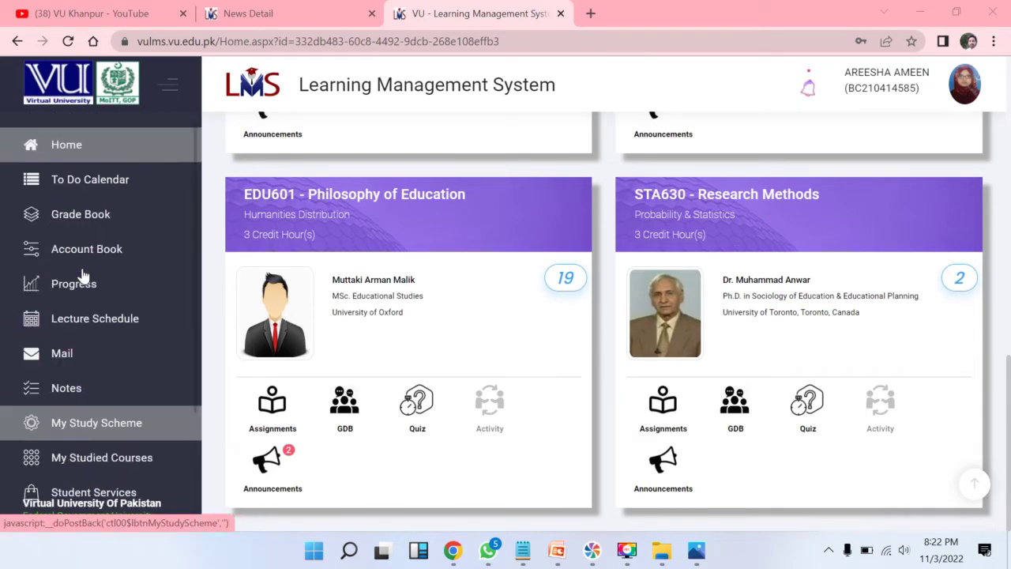
scroll(93, 214, down, 2)
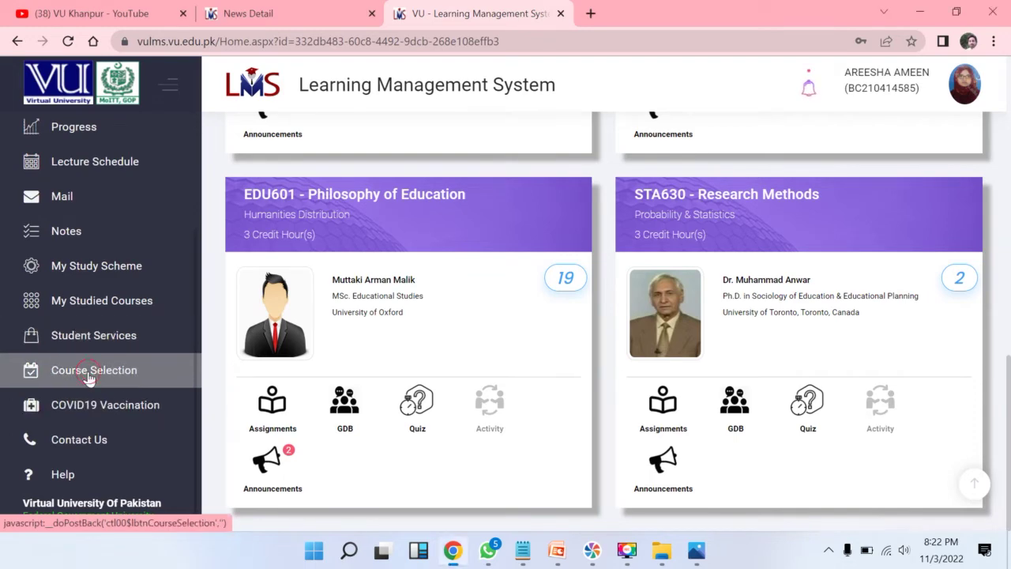
click(90, 378)
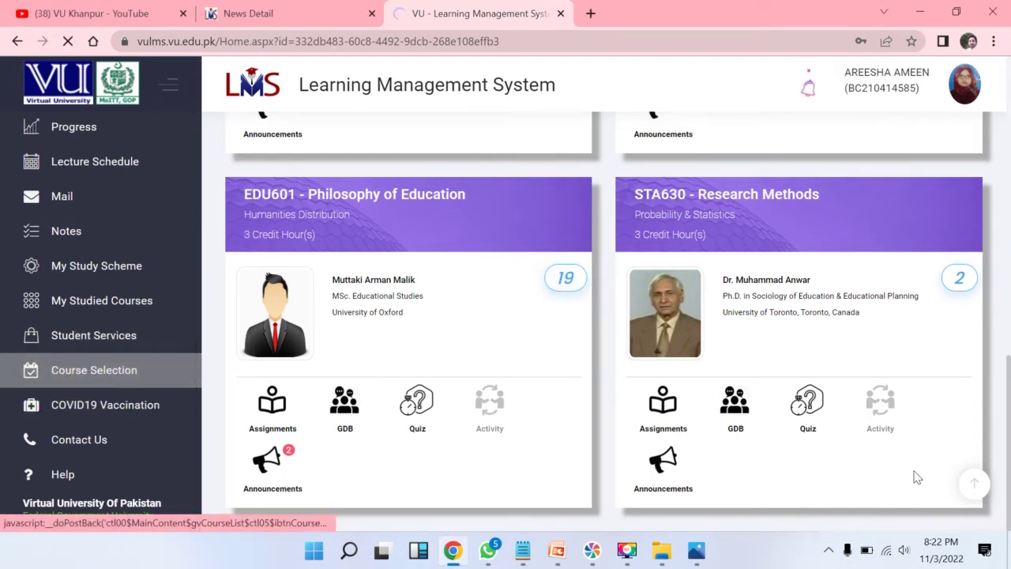
- Scroll the Course Enrollment page and highlight the Maximum Credits Limit of 21
scroll(703, 246, down, 1)
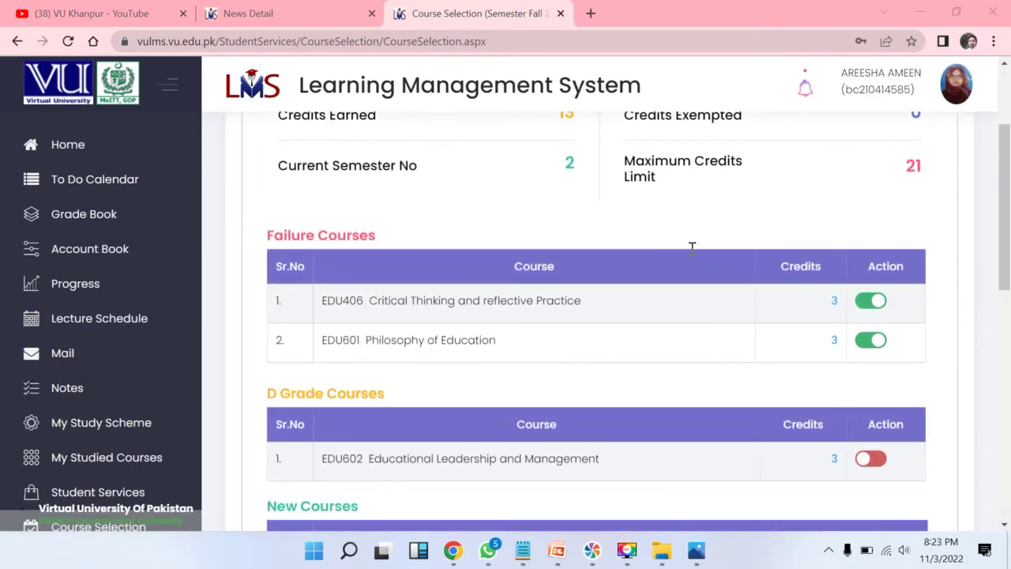
scroll(541, 229, up, 1)
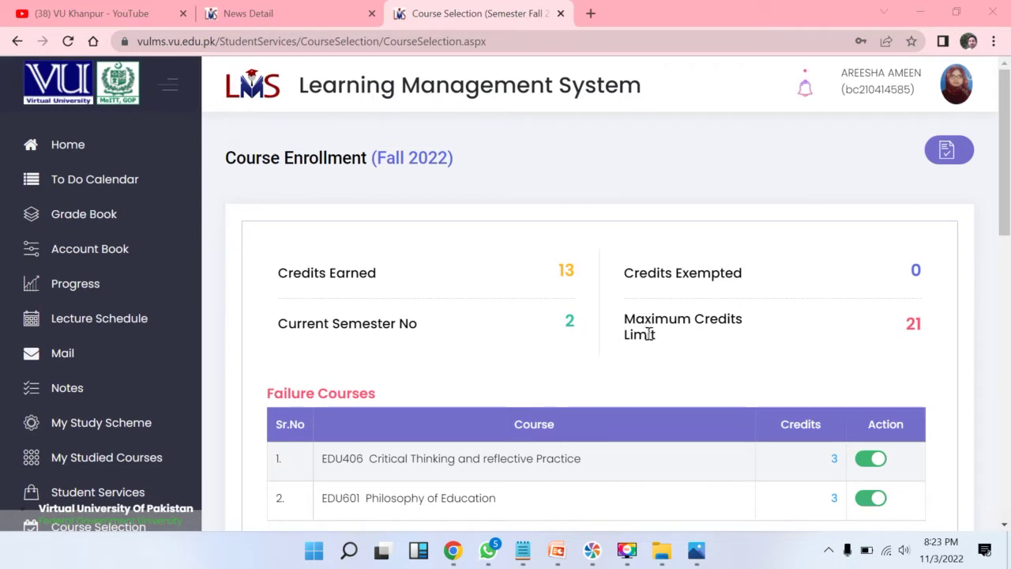
scroll(613, 318, down, 1)
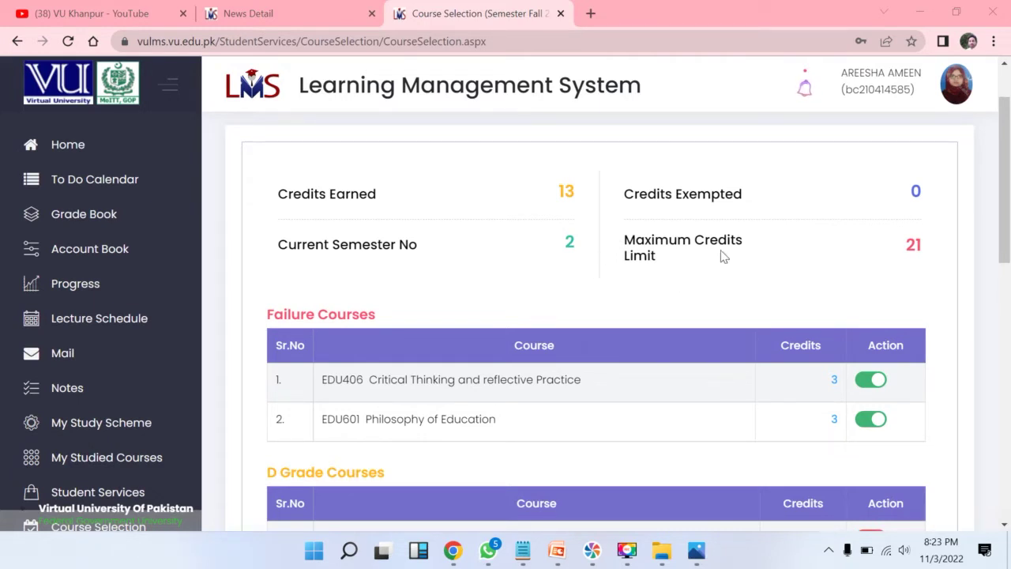
drag(663, 267, 619, 247)
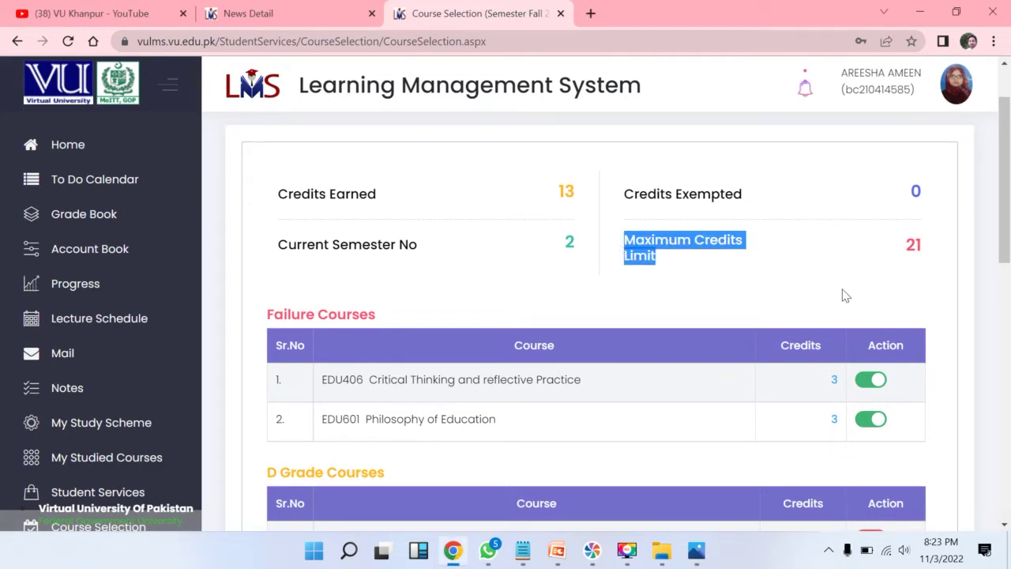
drag(922, 246, 886, 257)
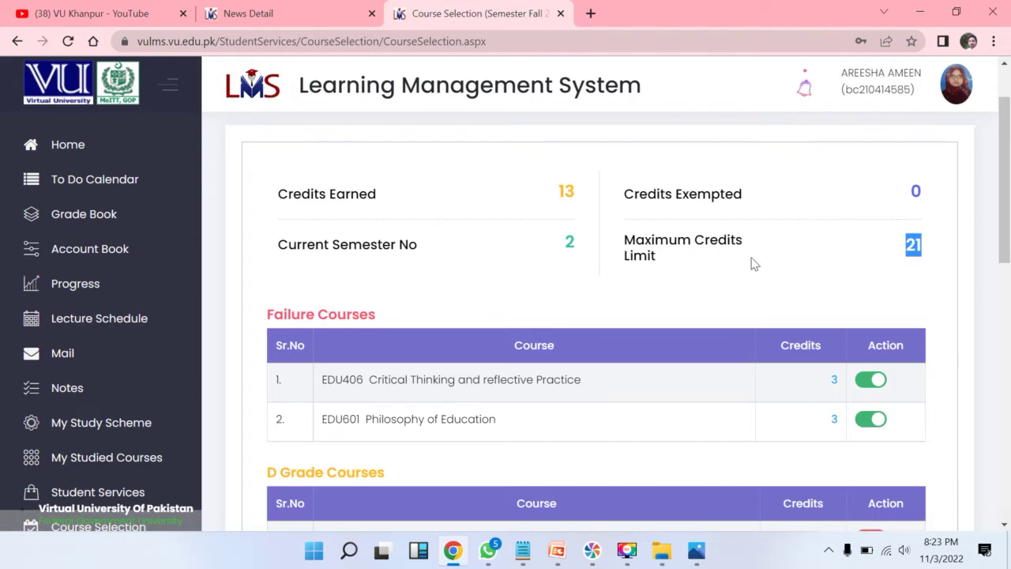
- Scroll to the D Grade Courses table and highlight its heading and the EDU602 row
scroll(630, 286, down, 4)
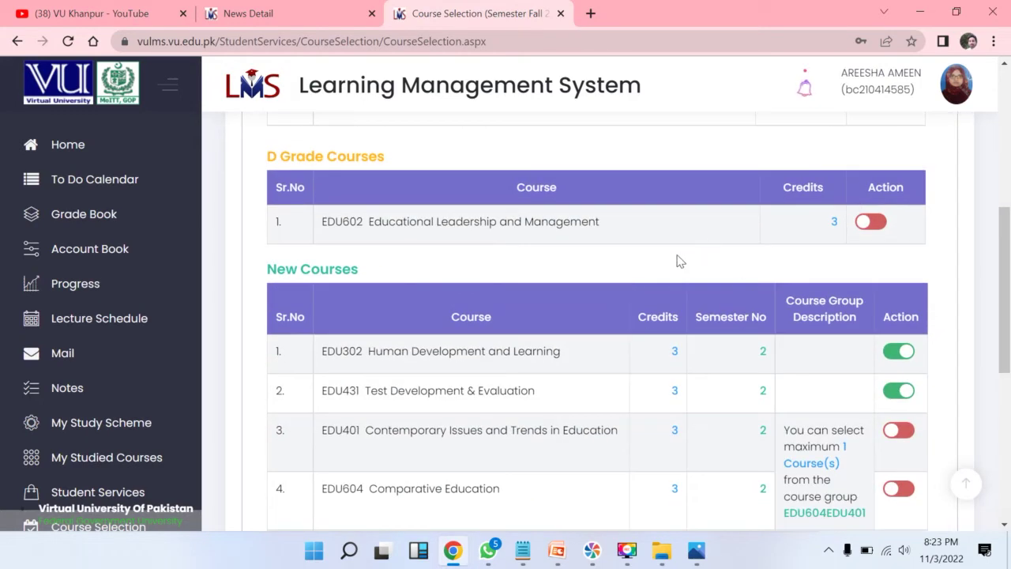
scroll(614, 274, up, 5)
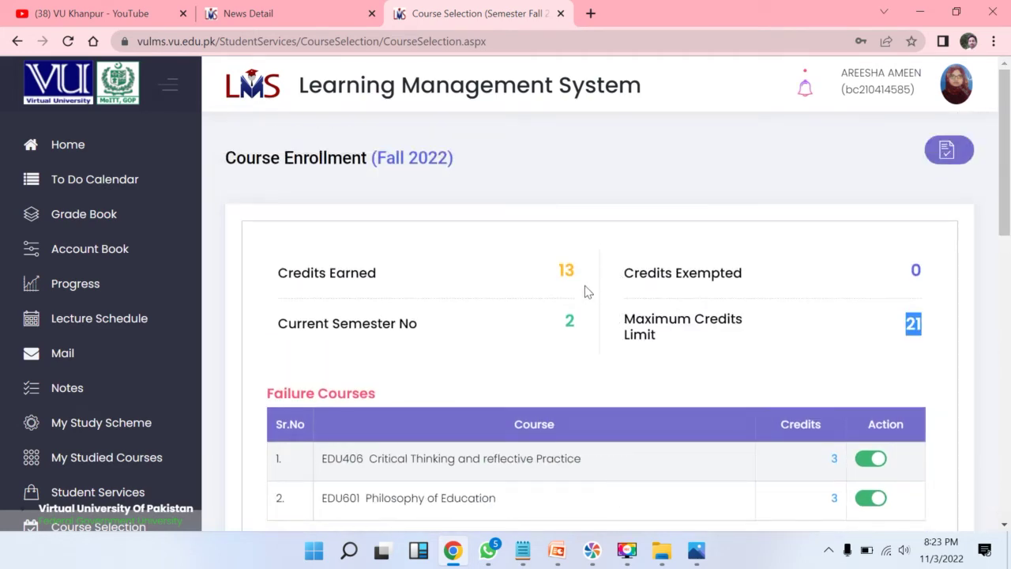
scroll(584, 291, down, 1)
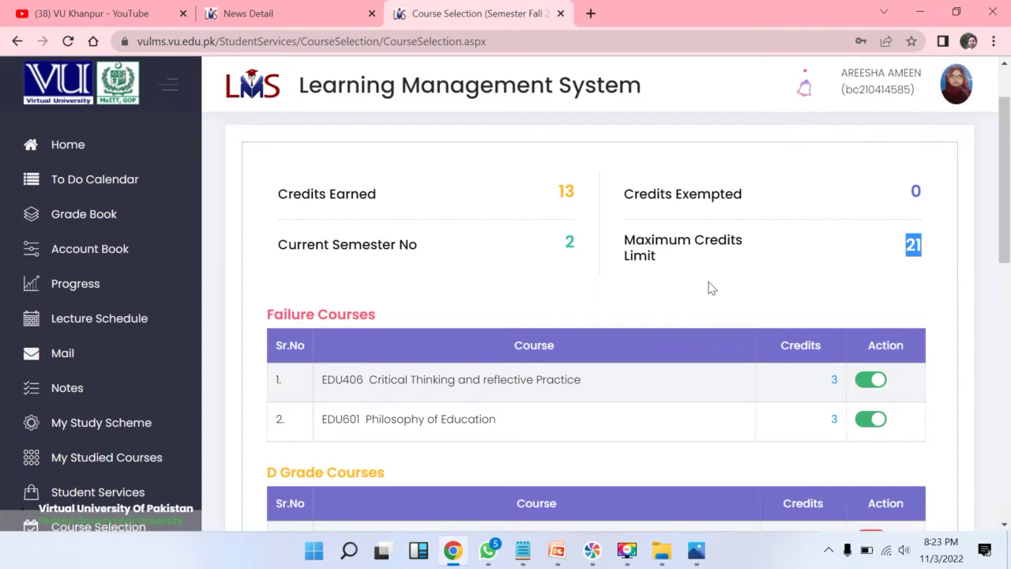
scroll(687, 282, down, 1)
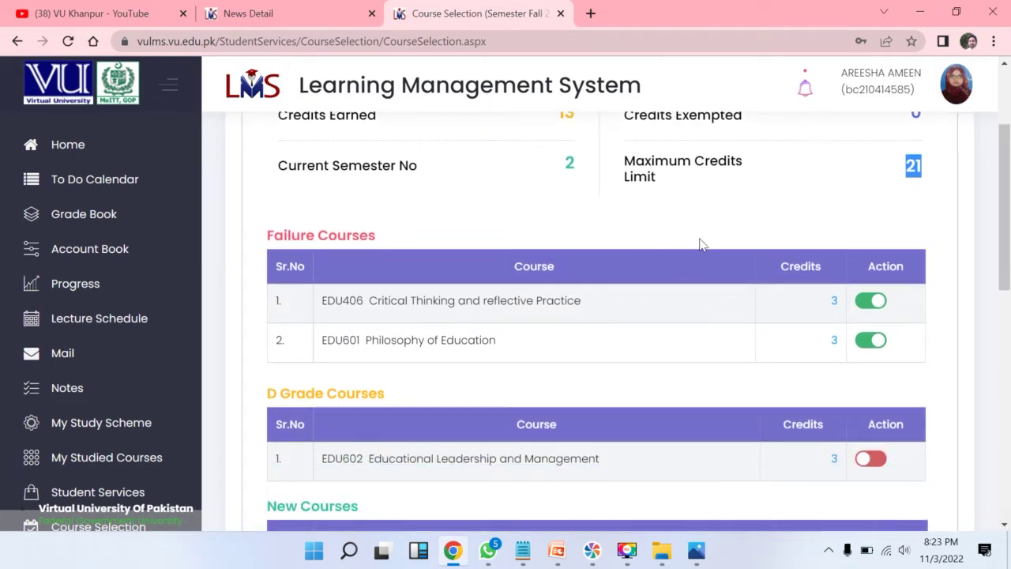
scroll(535, 263, down, 2)
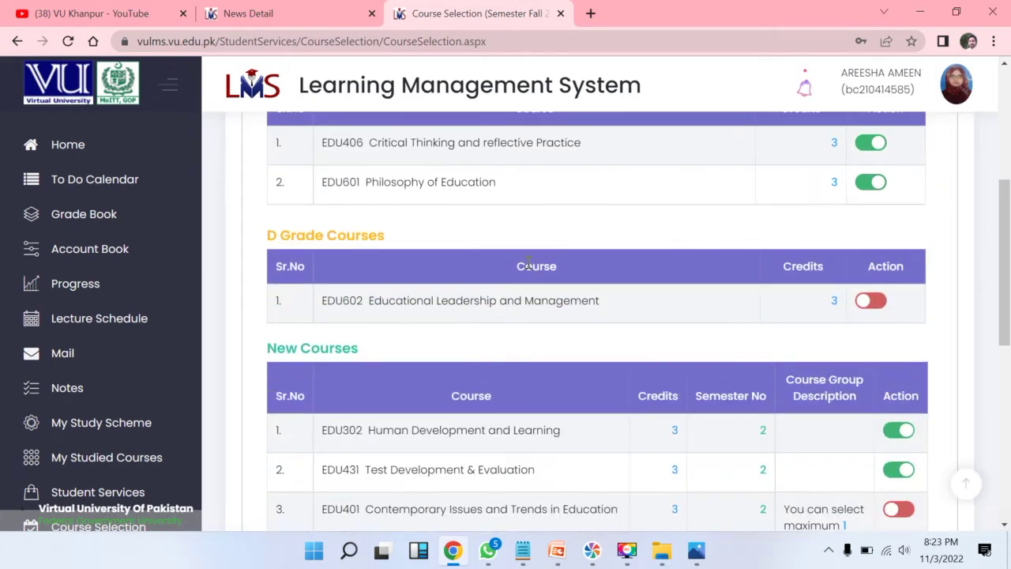
scroll(469, 213, up, 2)
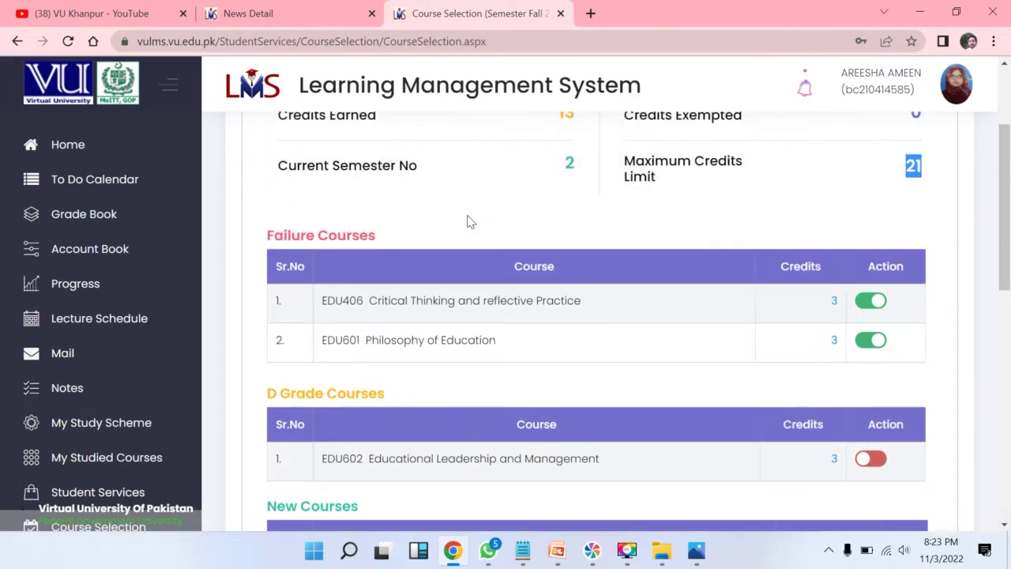
scroll(499, 298, down, 1)
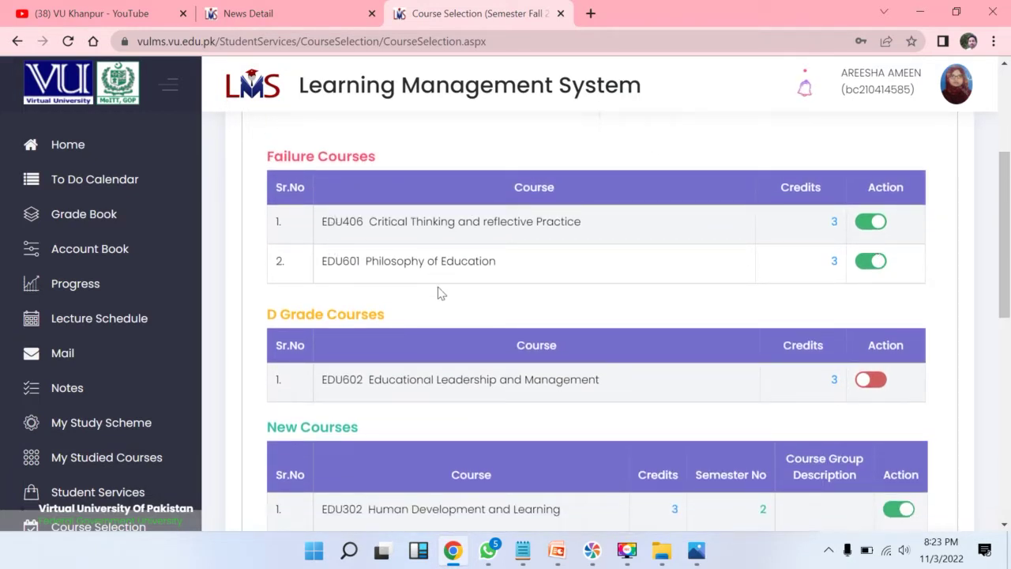
scroll(440, 292, down, 1)
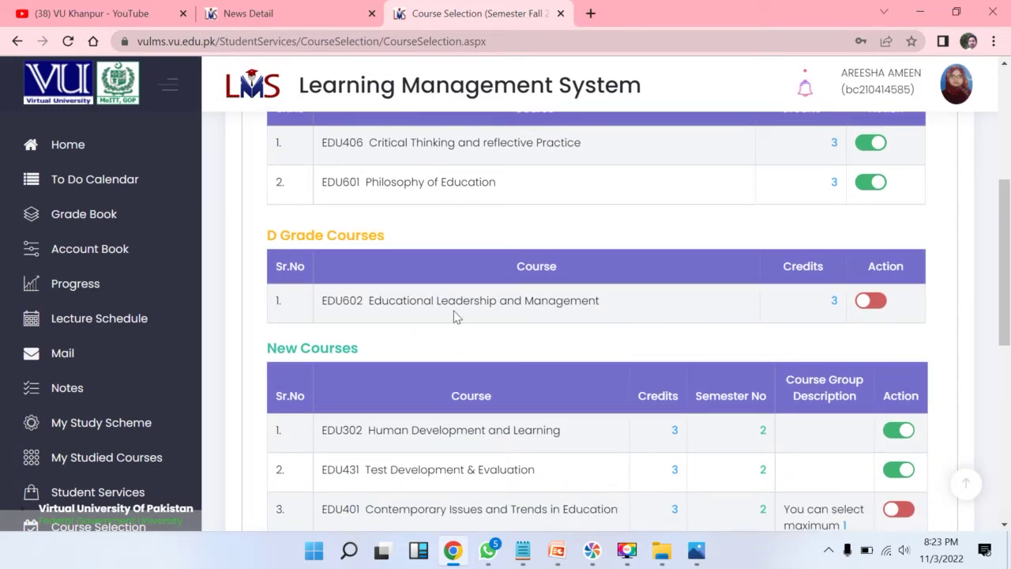
drag(601, 300, 276, 319)
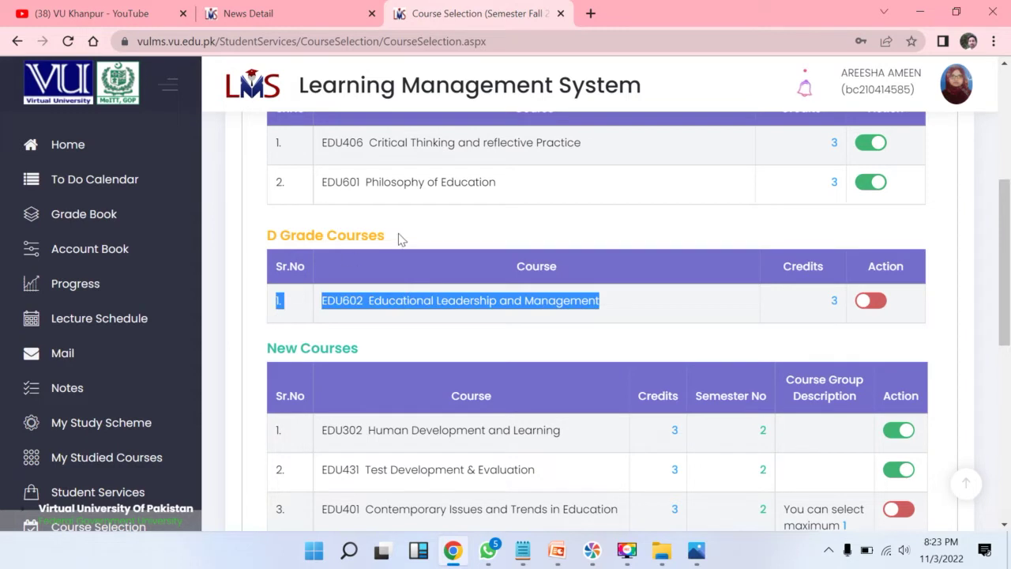
drag(399, 237, 268, 241)
click(498, 317)
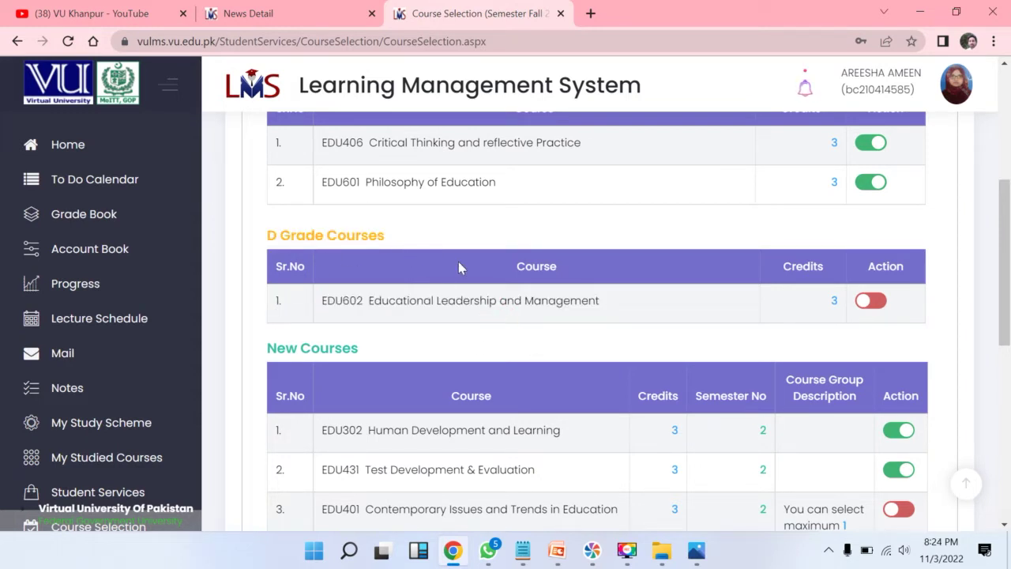
drag(391, 239, 266, 246)
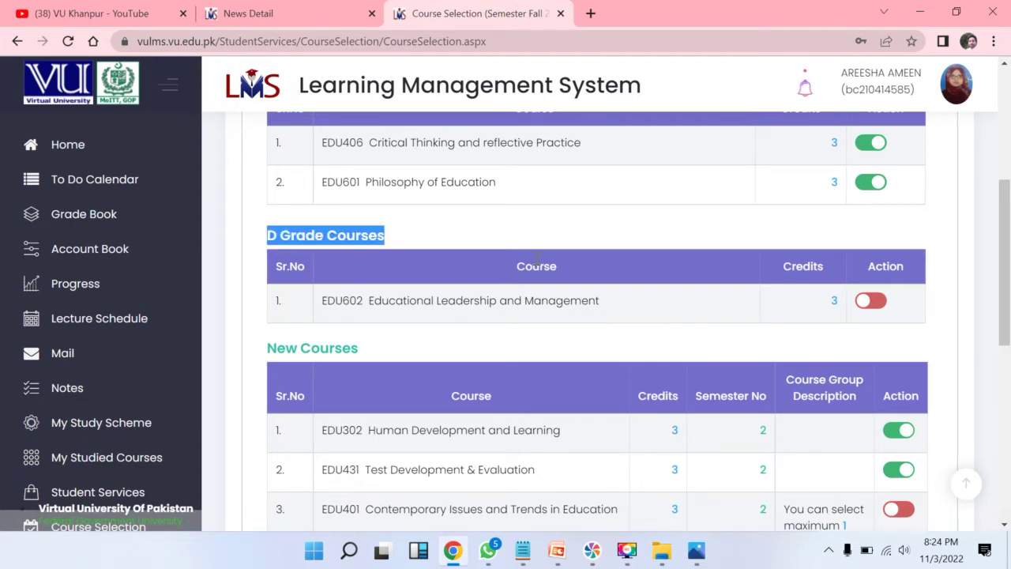
- Scroll up and down the course tables to review the current selections
scroll(995, 363, down, 3)
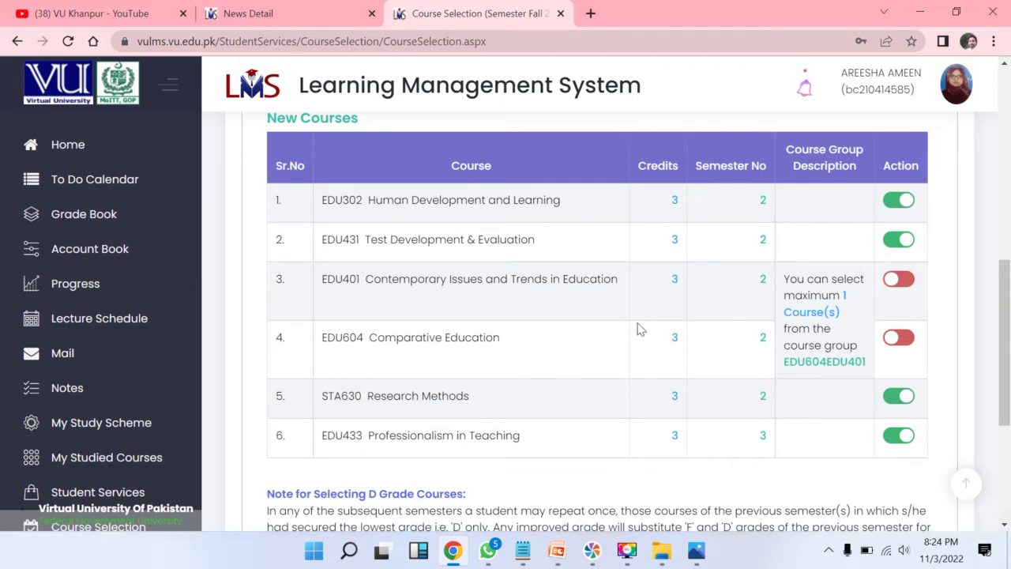
scroll(640, 330, up, 1)
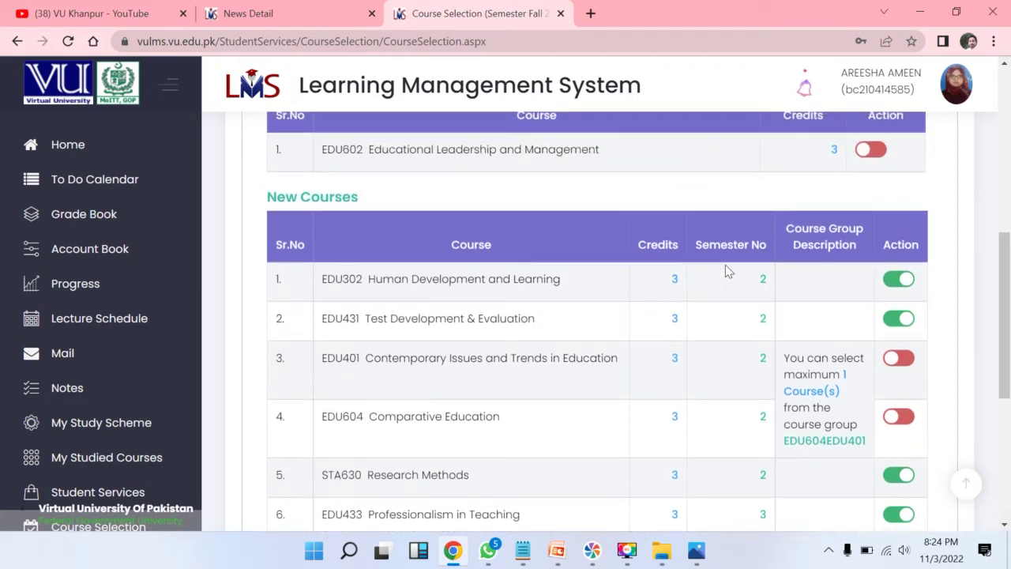
scroll(632, 287, up, 3)
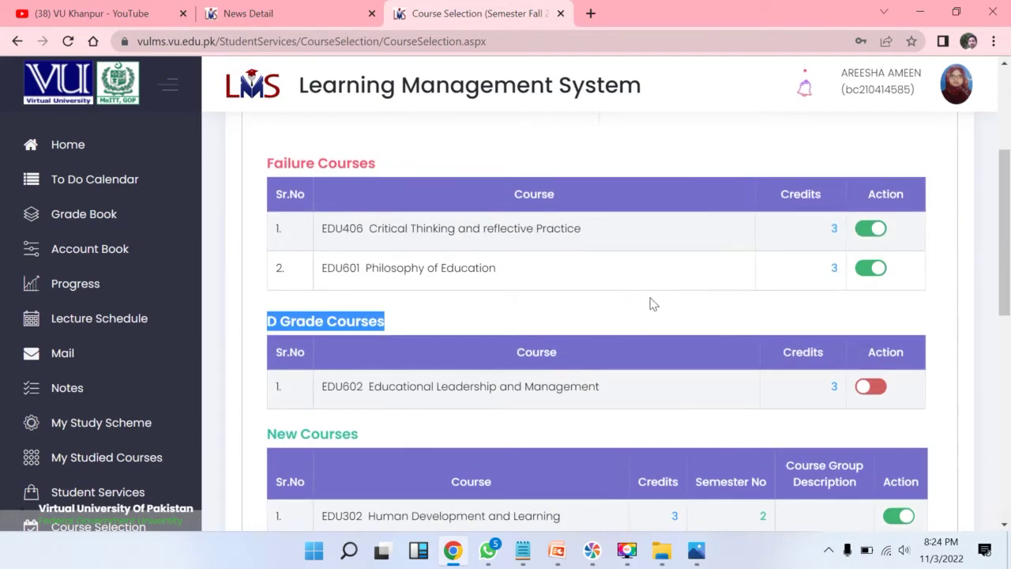
scroll(651, 300, down, 3)
scroll(648, 281, down, 3)
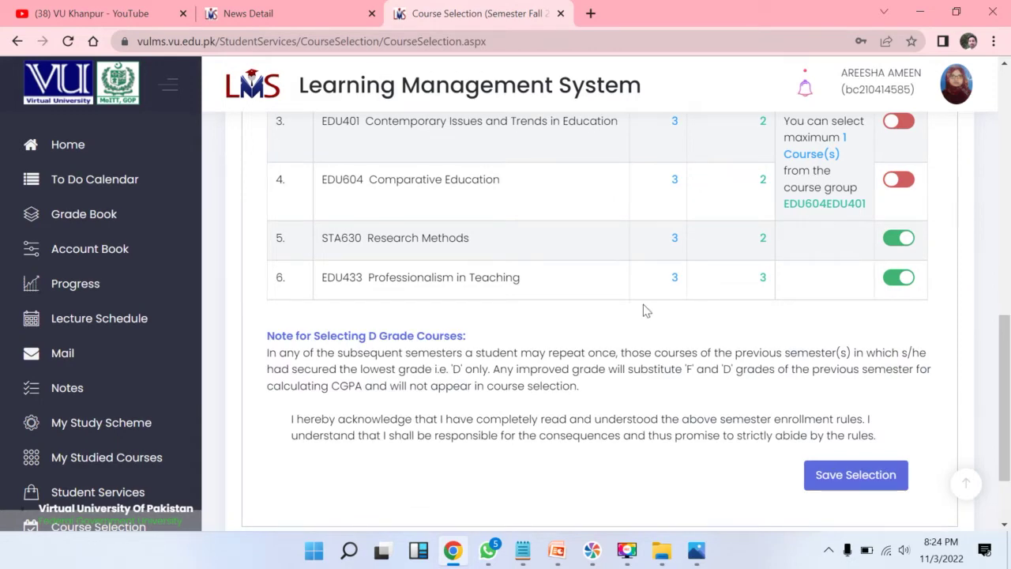
scroll(643, 310, up, 2)
scroll(770, 331, up, 5)
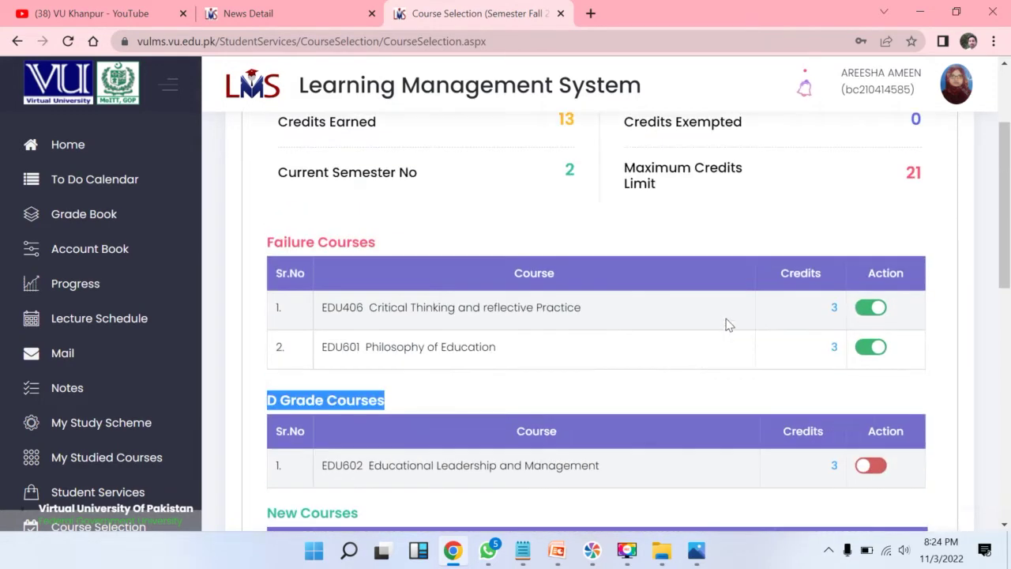
- Deselect the failure courses EDU406 and EDU601
click(874, 310)
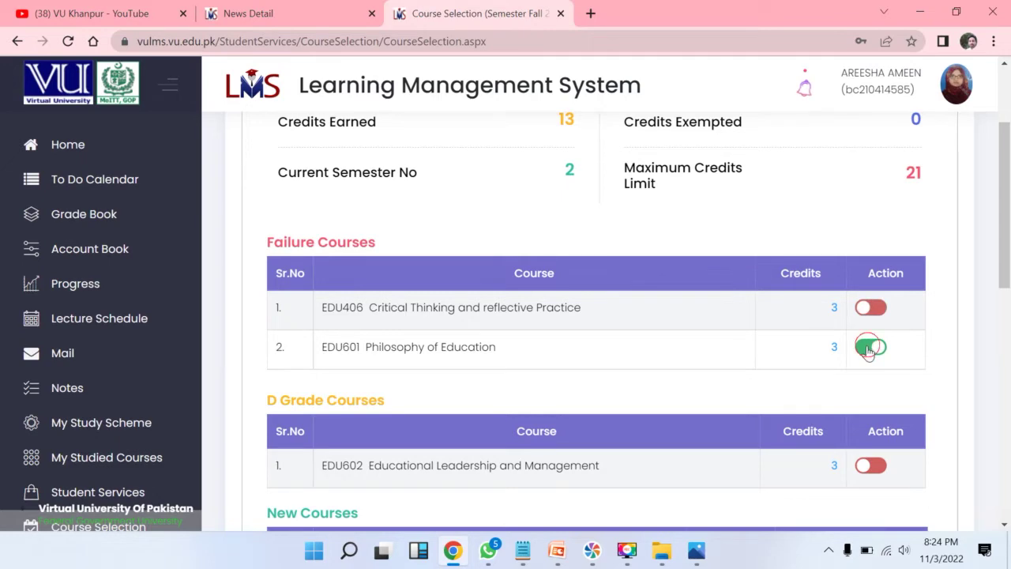
click(871, 346)
scroll(902, 339, down, 3)
scroll(877, 214, up, 3)
scroll(869, 300, down, 2)
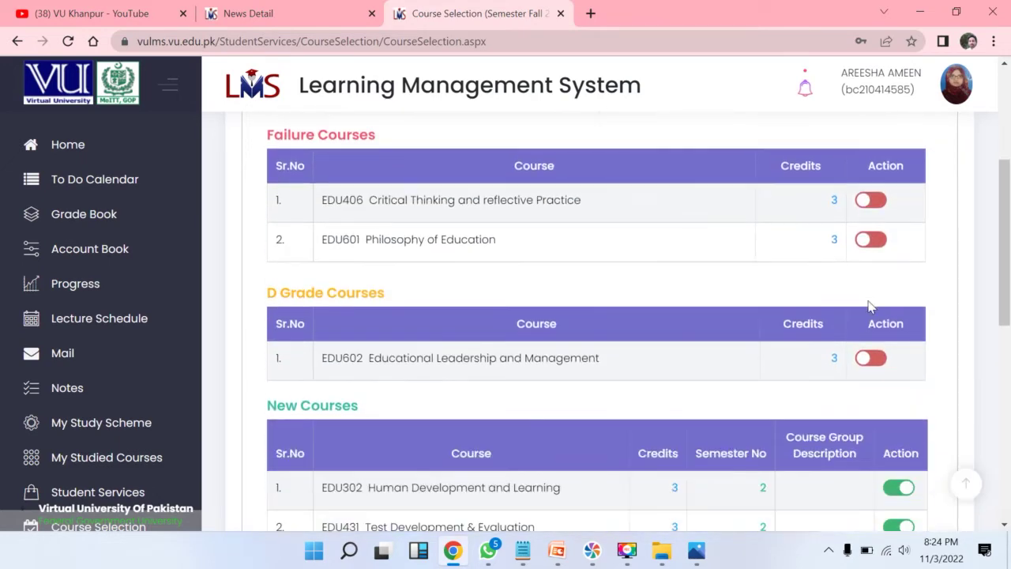
scroll(878, 244, down, 1)
scroll(908, 239, down, 2)
- Deselect the new courses EDU302, EDU431 and EDU433 Professionalism in Teaching
click(899, 200)
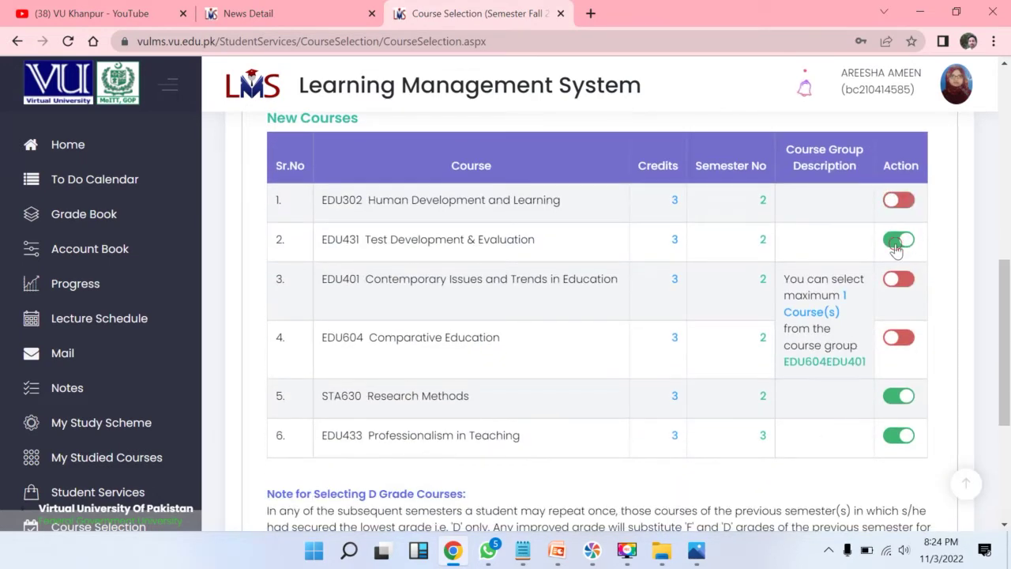
click(900, 241)
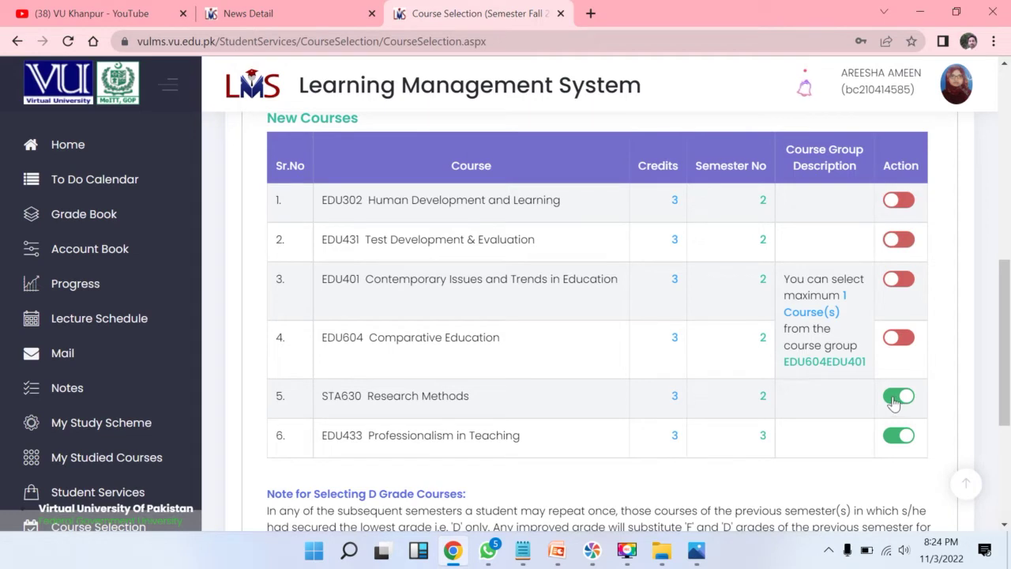
scroll(916, 344, down, 1)
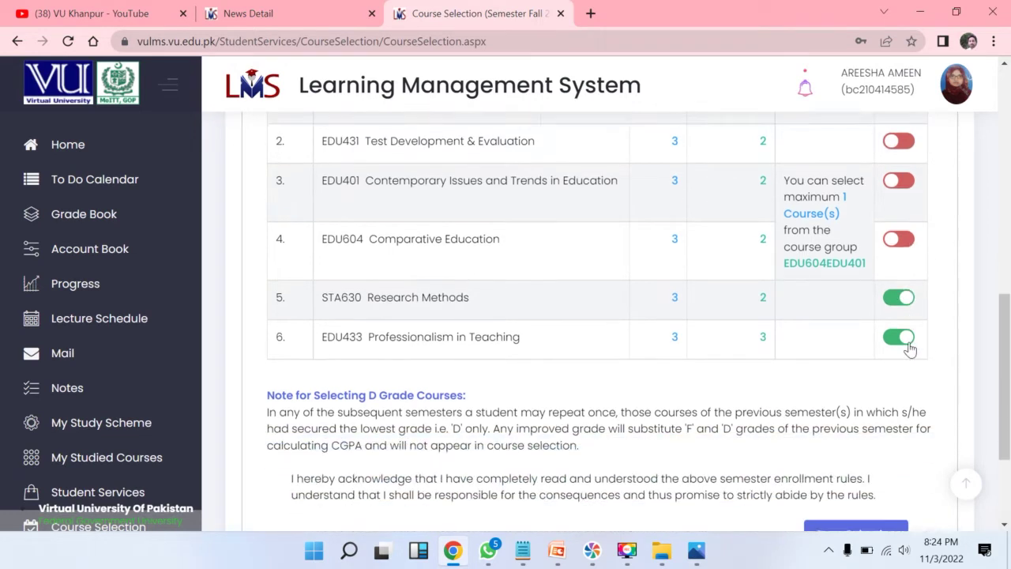
scroll(901, 344, down, 1)
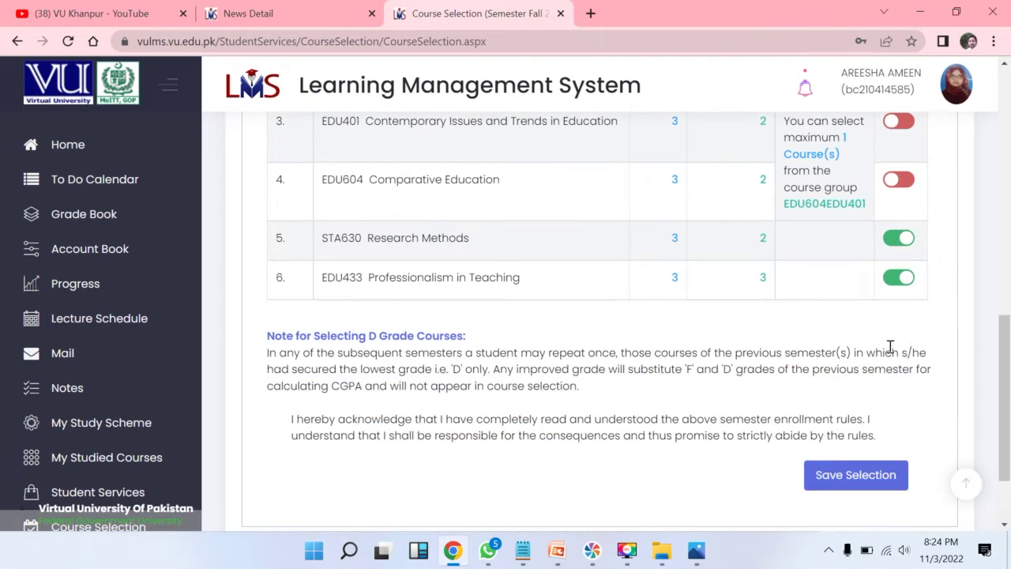
click(899, 277)
- Scroll through the course tables to confirm only STA630 Research Methods remains selected
scroll(735, 301, up, 1)
scroll(735, 300, up, 3)
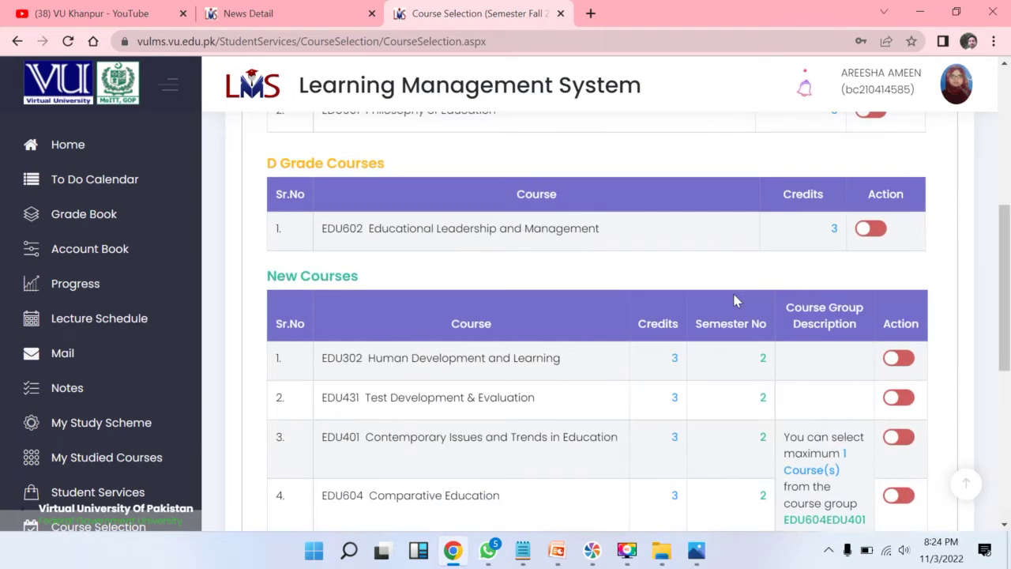
scroll(735, 298, up, 5)
scroll(837, 280, down, 4)
scroll(845, 277, down, 2)
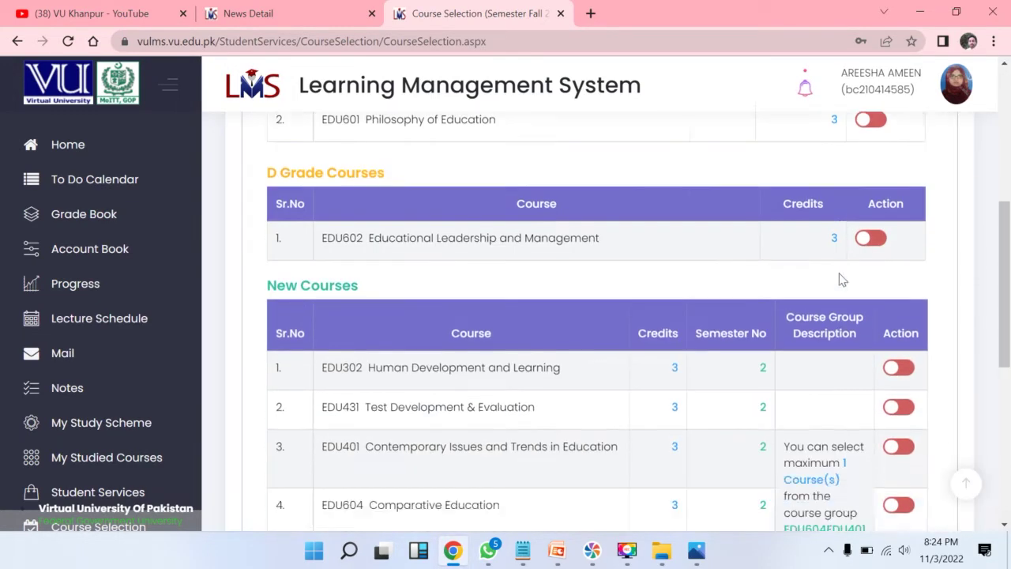
scroll(858, 265, down, 4)
scroll(875, 205, up, 1)
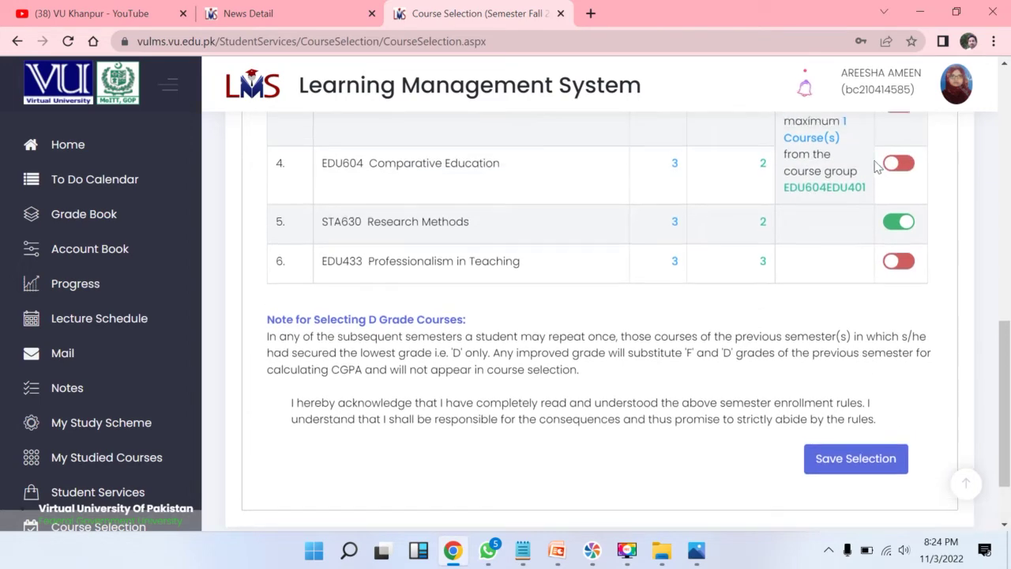
scroll(869, 248, up, 3)
scroll(824, 305, down, 5)
- Save the Fall 2022 selection and load the selected courses onto the Home page
click(856, 370)
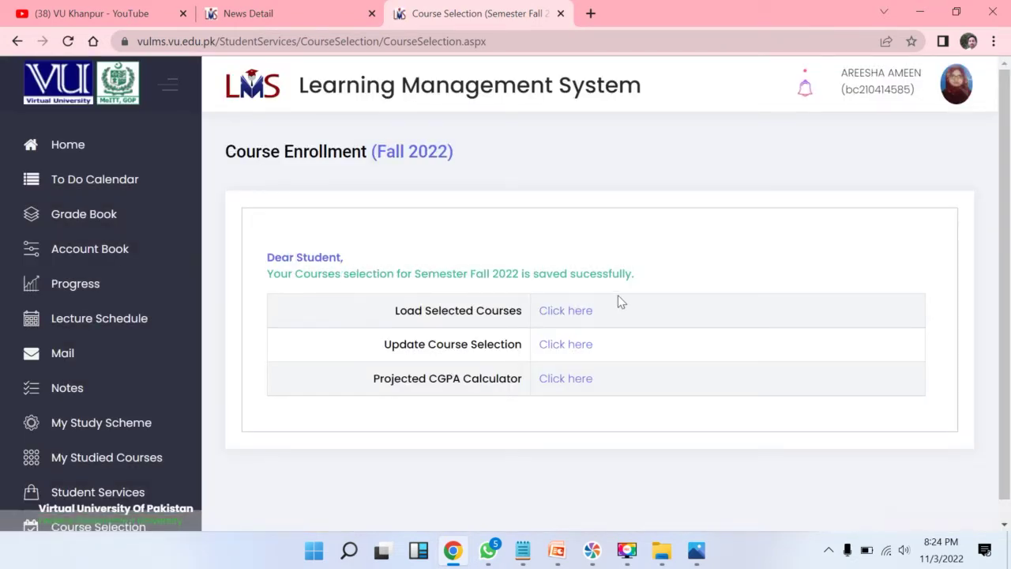
click(566, 313)
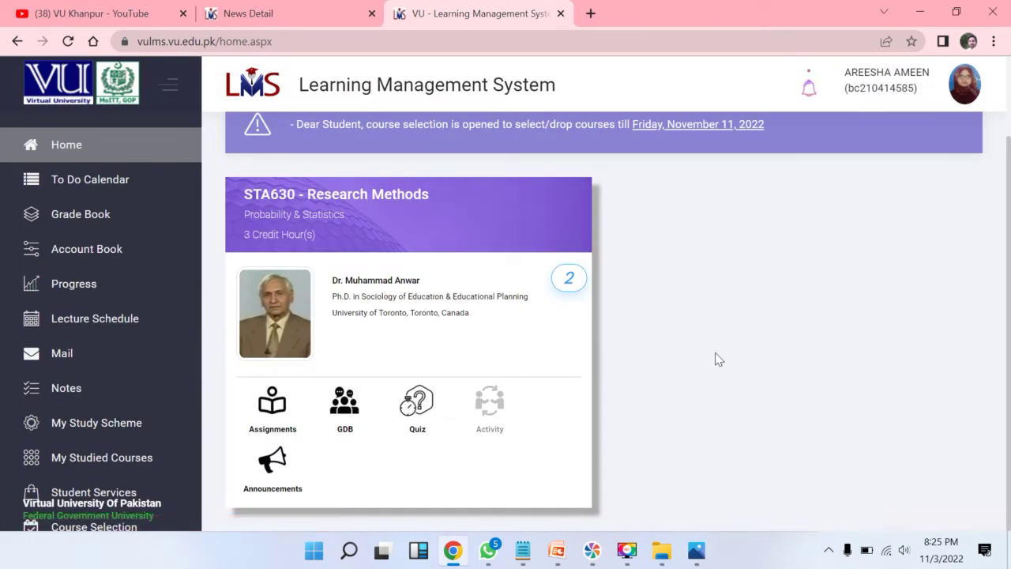
- Open the Course Selection page from the left sidebar to revise the choices
scroll(158, 384, down, 2)
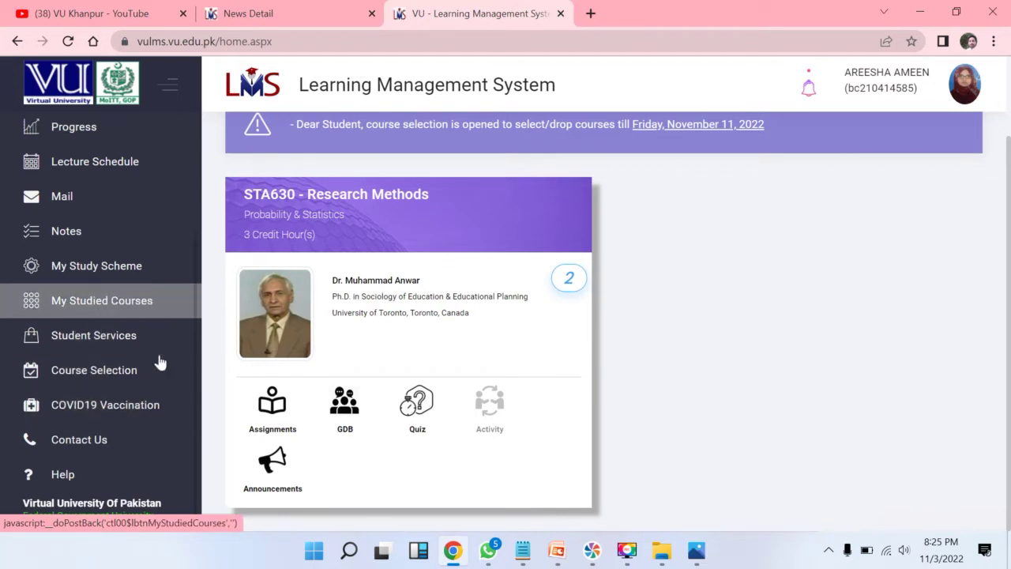
click(87, 378)
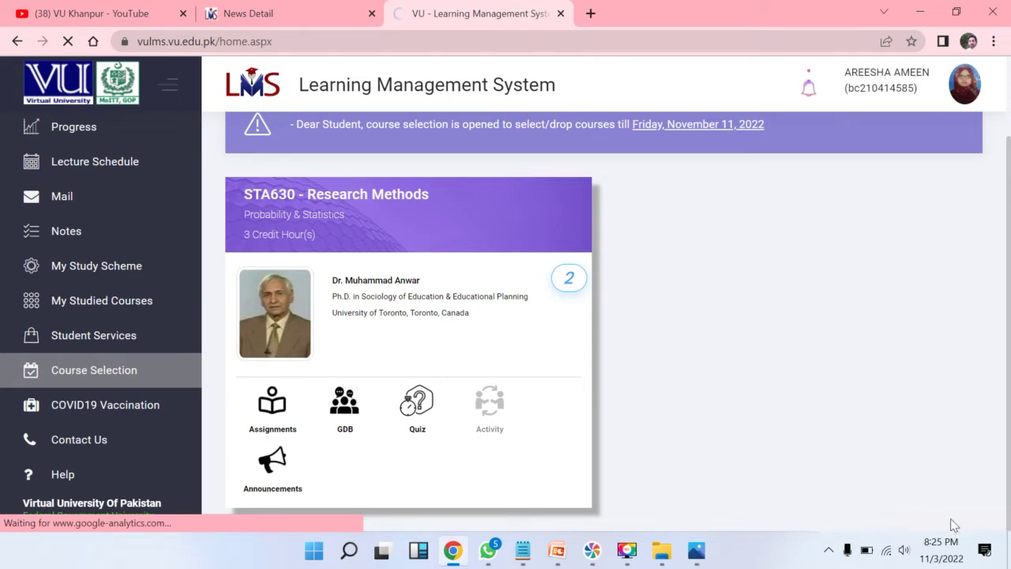
- Select EDU406, EDU601, EDU302 and EDU431 for Fall 2022
click(127, 371)
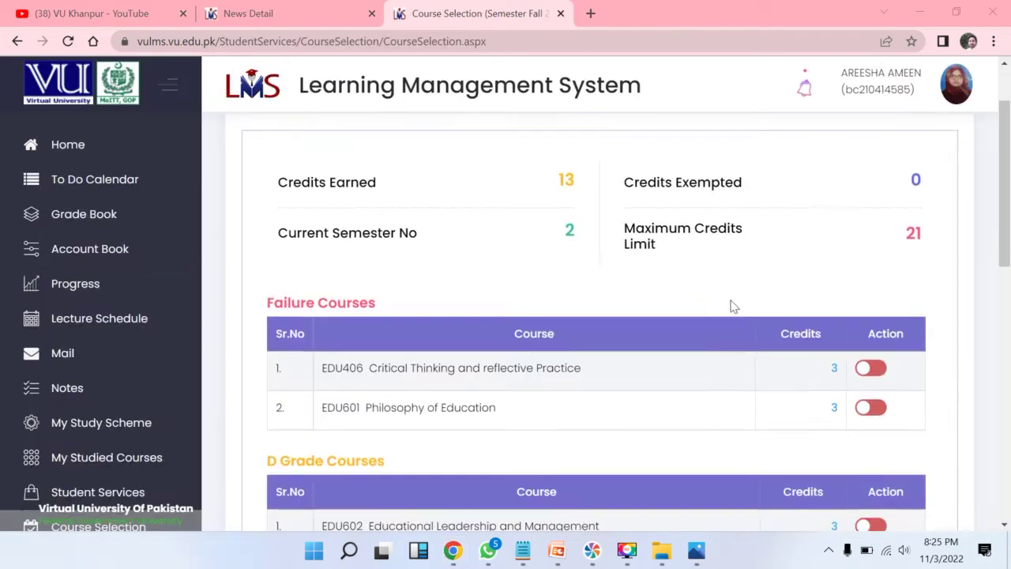
scroll(575, 262, down, 1)
scroll(600, 249, up, 1)
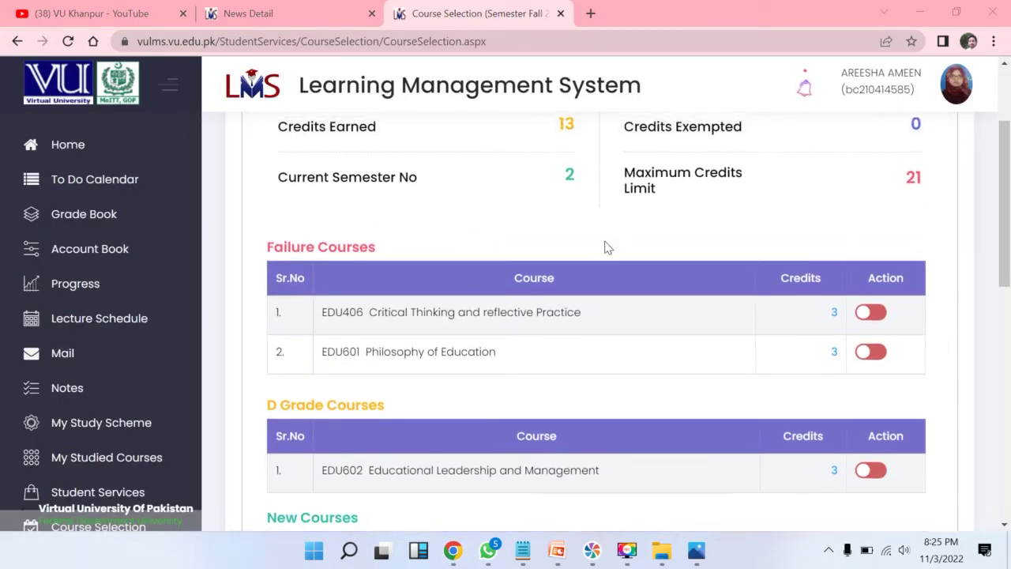
scroll(597, 244, down, 1)
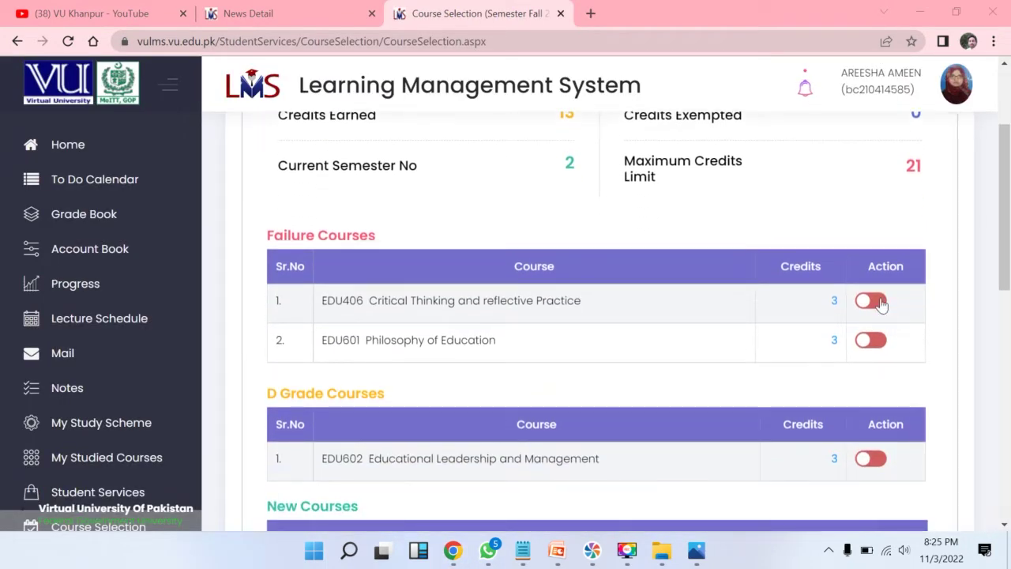
click(874, 300)
click(872, 341)
scroll(711, 341, down, 3)
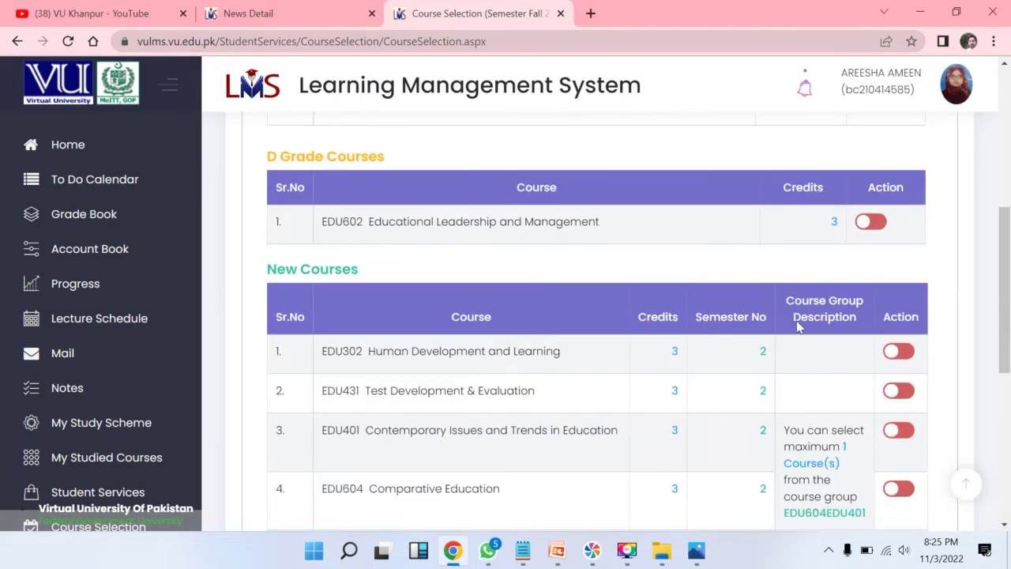
scroll(316, 225, down, 1)
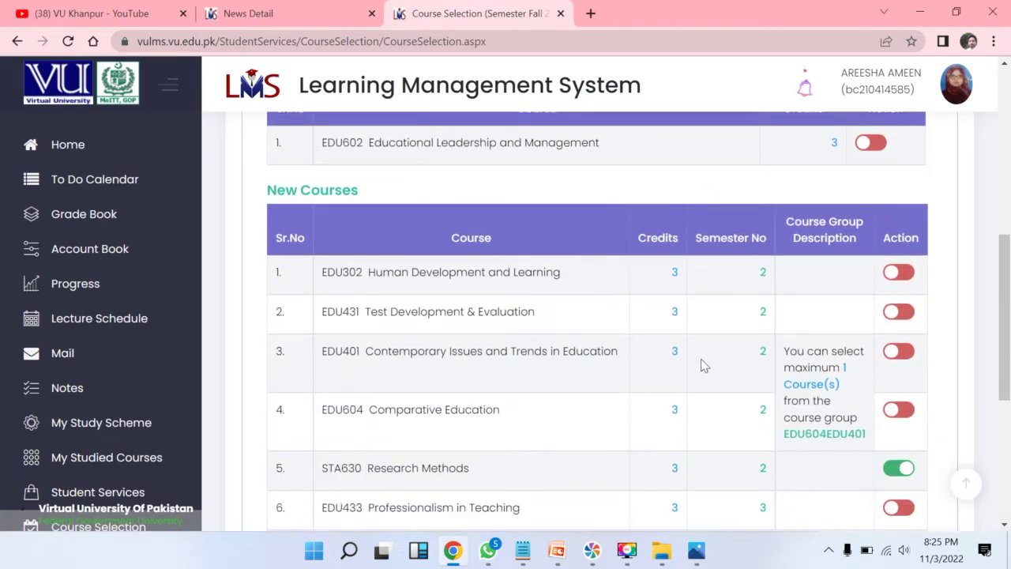
click(899, 272)
click(901, 311)
- Choose EDU604 Comparative Education from the EDU401/EDU604 course group
scroll(866, 348, down, 2)
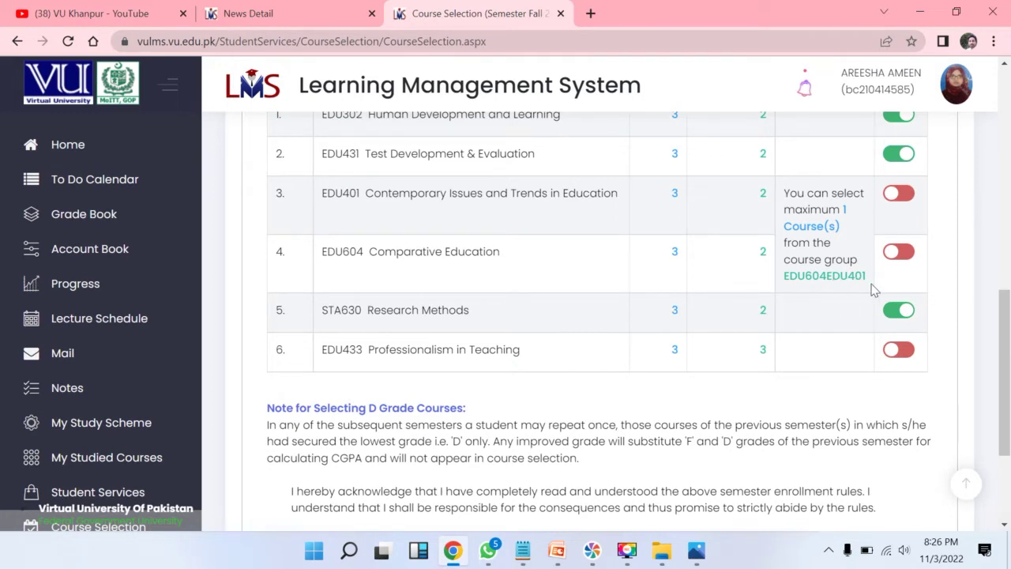
scroll(873, 290, up, 1)
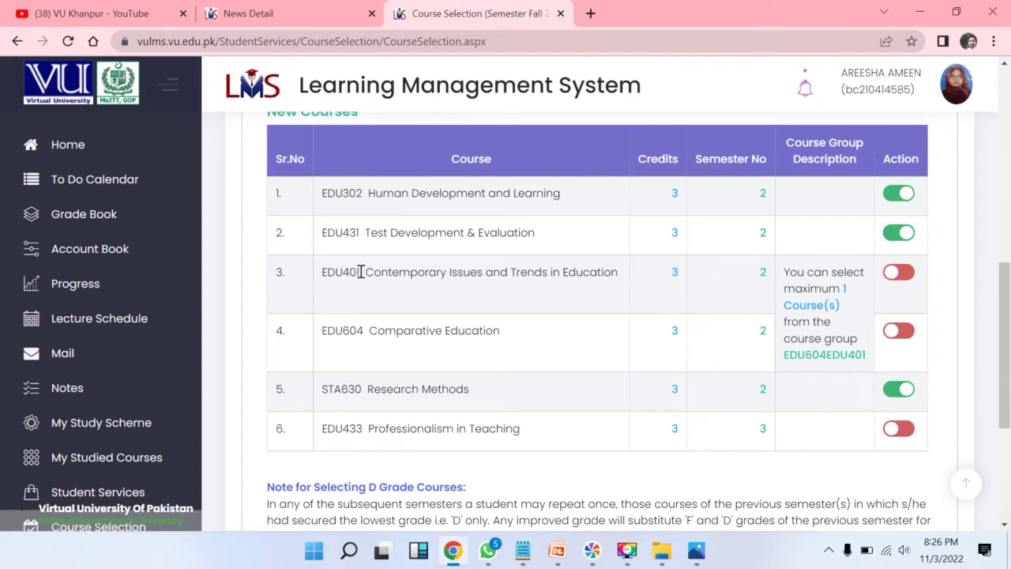
drag(360, 272, 321, 276)
drag(363, 331, 322, 340)
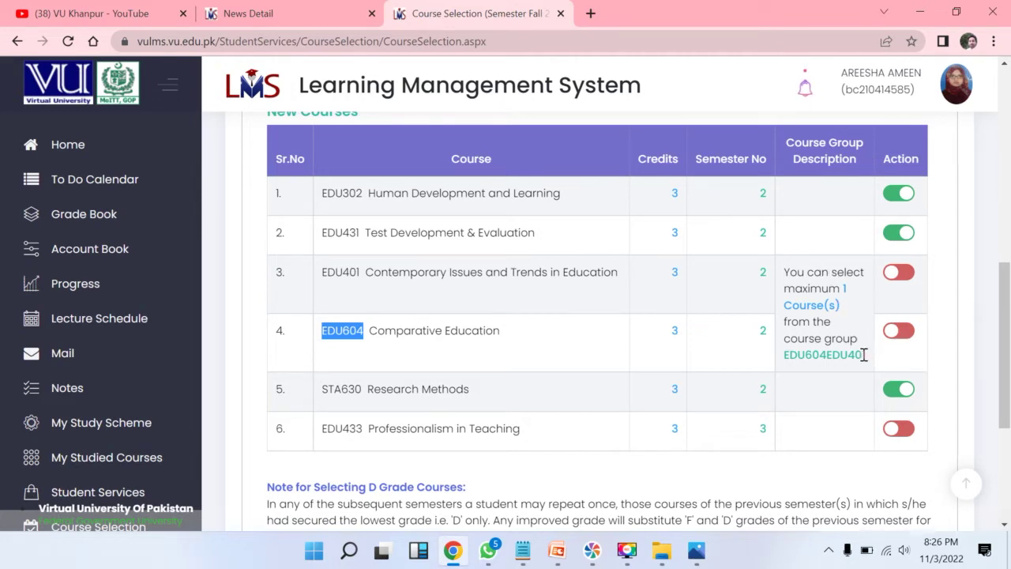
click(898, 331)
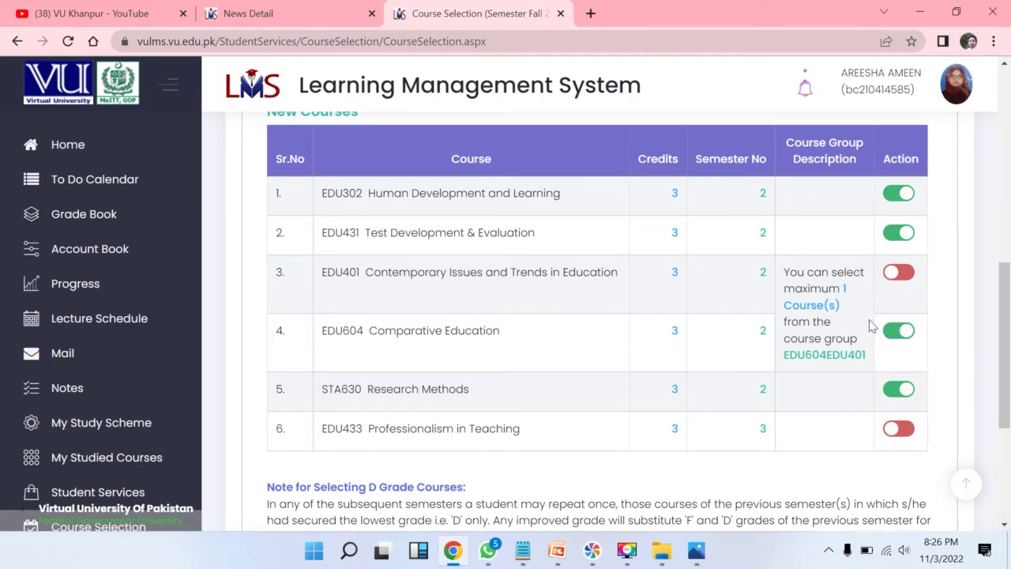
- Save the updated Fall 2022 course selection alongside STA630
scroll(770, 312, up, 3)
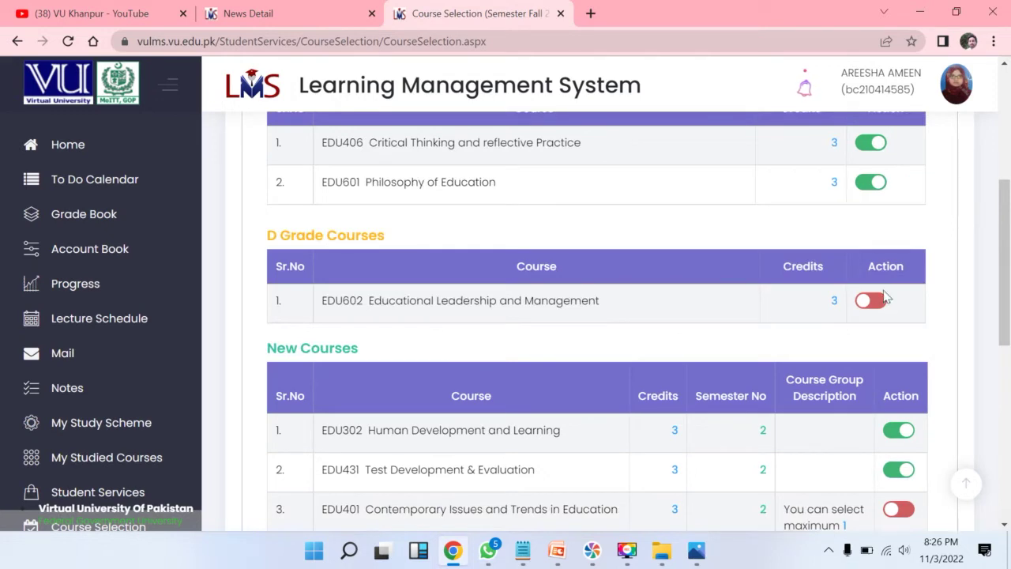
scroll(828, 294, up, 2)
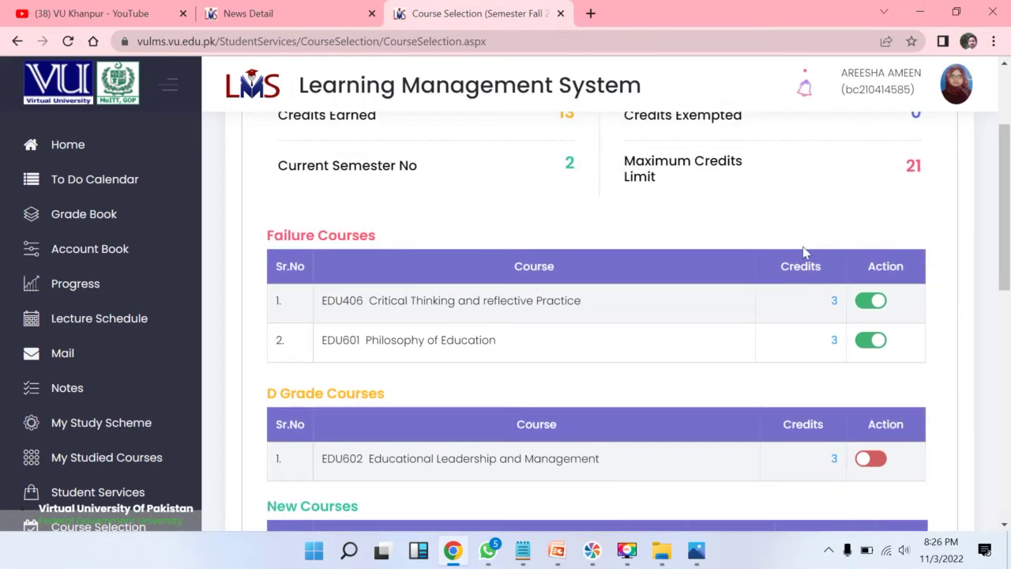
scroll(802, 256, down, 4)
scroll(890, 368, down, 2)
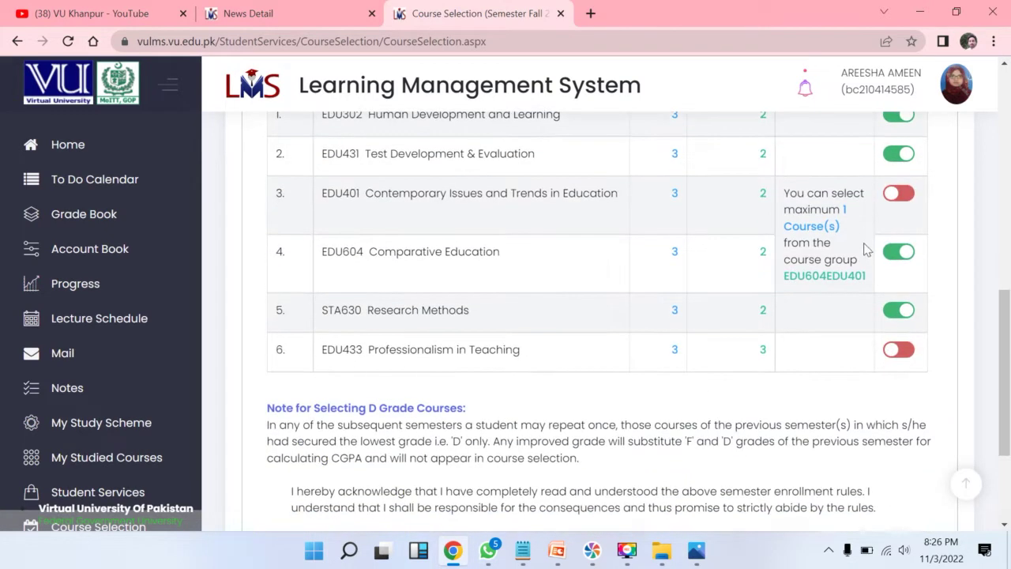
scroll(786, 276, down, 2)
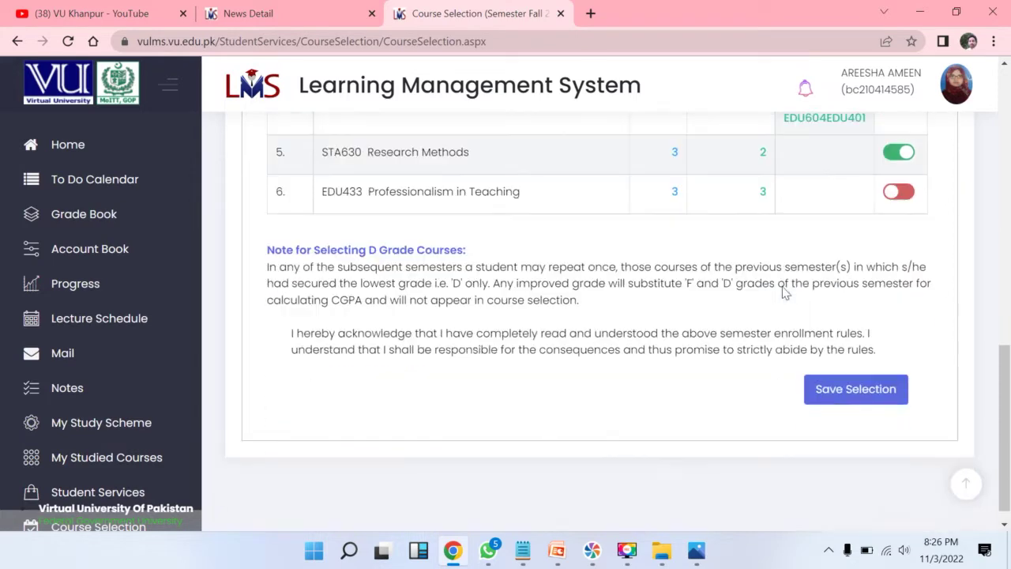
click(854, 396)
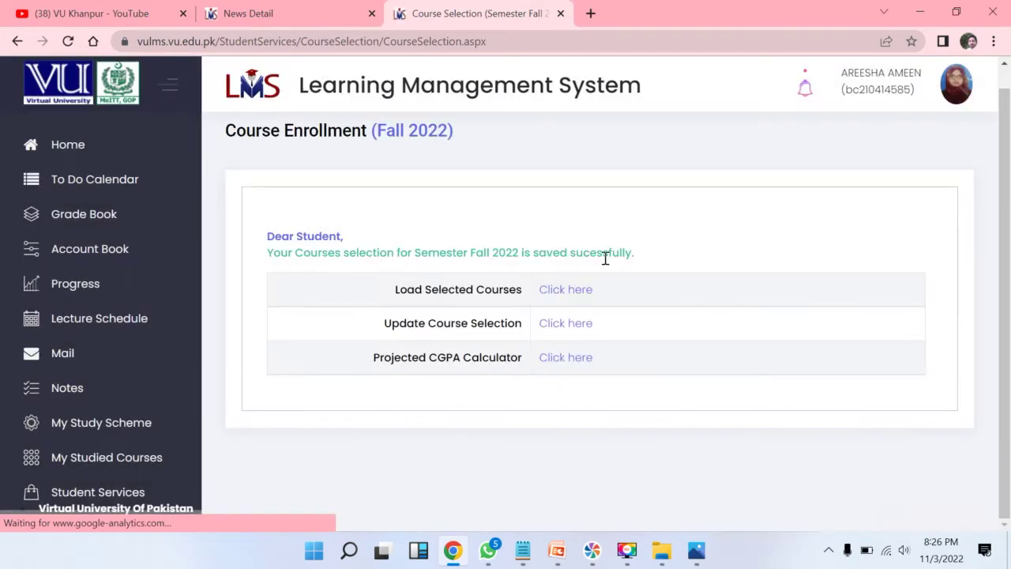
- Load the selected courses on the Home page and review the six course cards
click(568, 293)
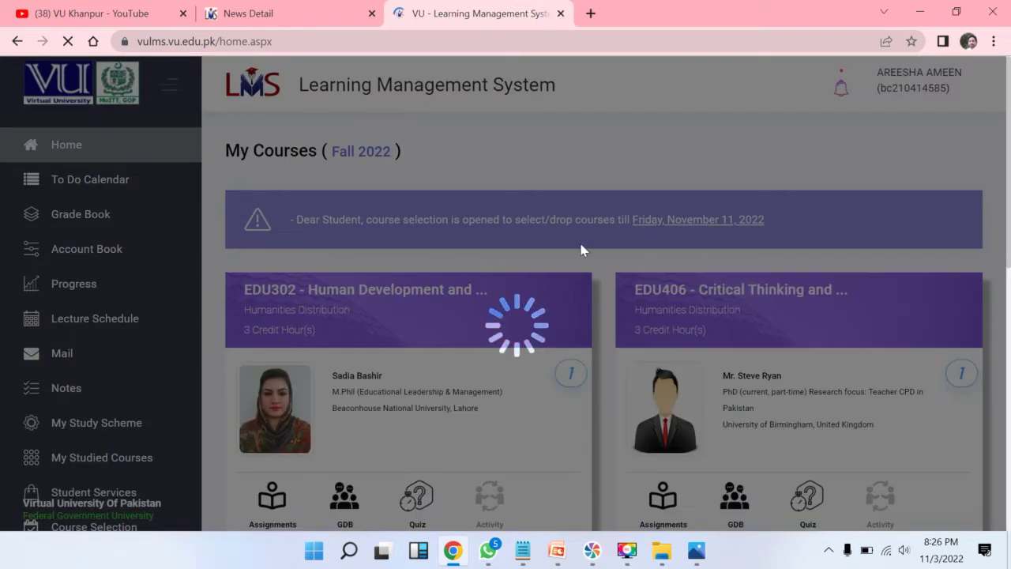
scroll(512, 263, down, 1)
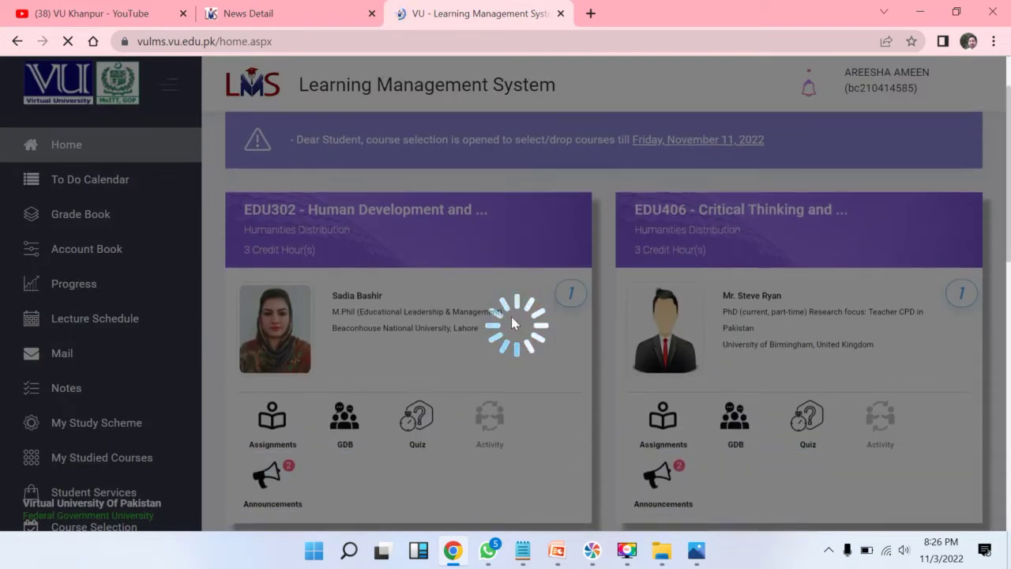
scroll(442, 332, down, 5)
scroll(365, 402, down, 4)
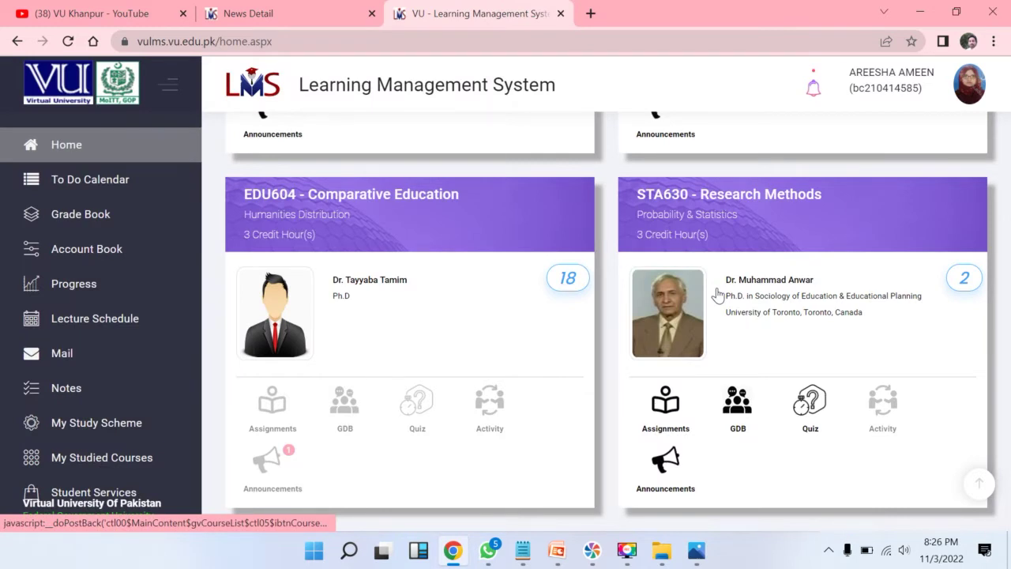
scroll(799, 226, up, 1)
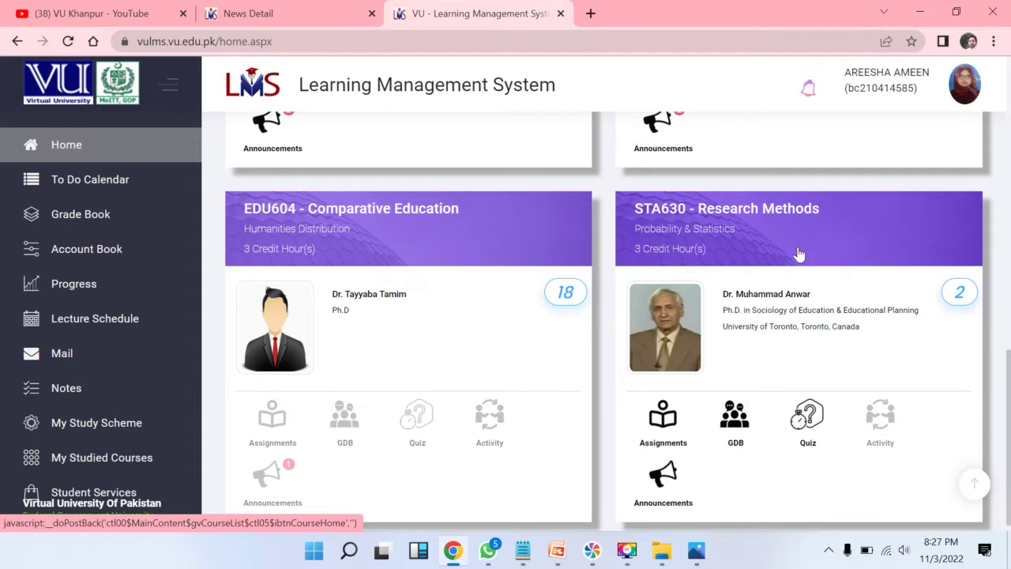
scroll(778, 273, up, 10)
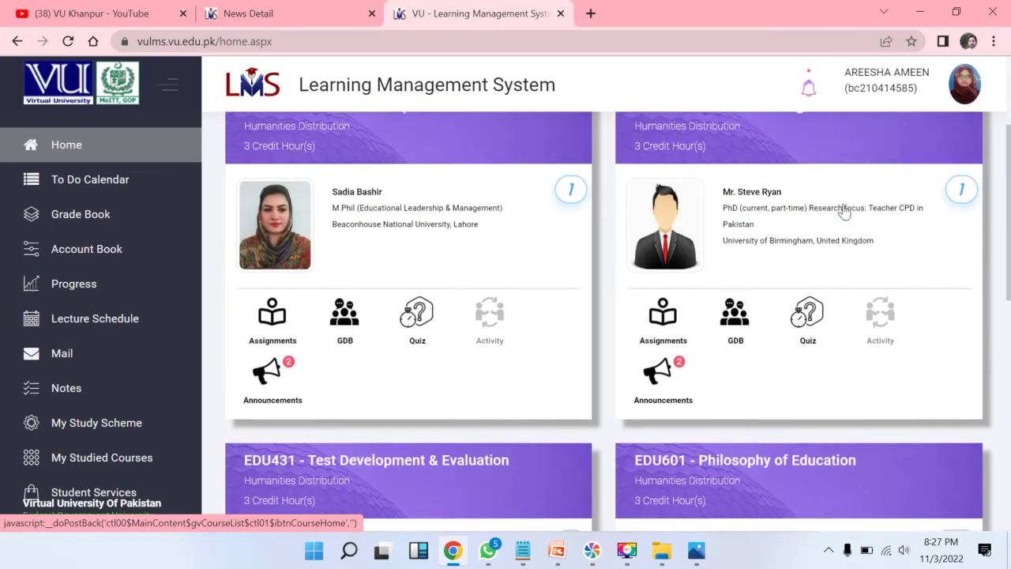
scroll(842, 210, up, 2)
scroll(1008, 98, down, 5)
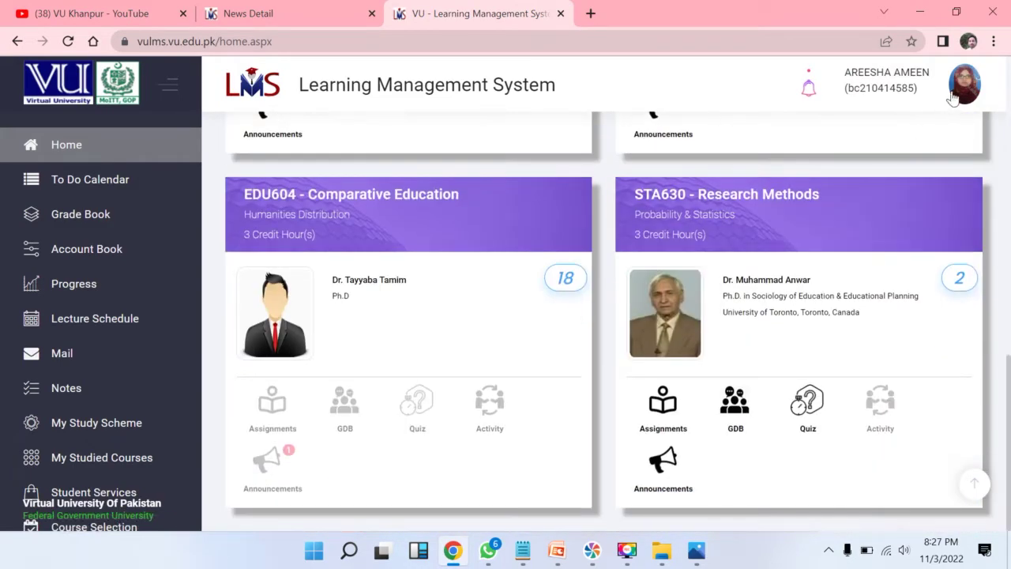
- Log out of the student account and return to PowerPoint
click(964, 83)
click(785, 363)
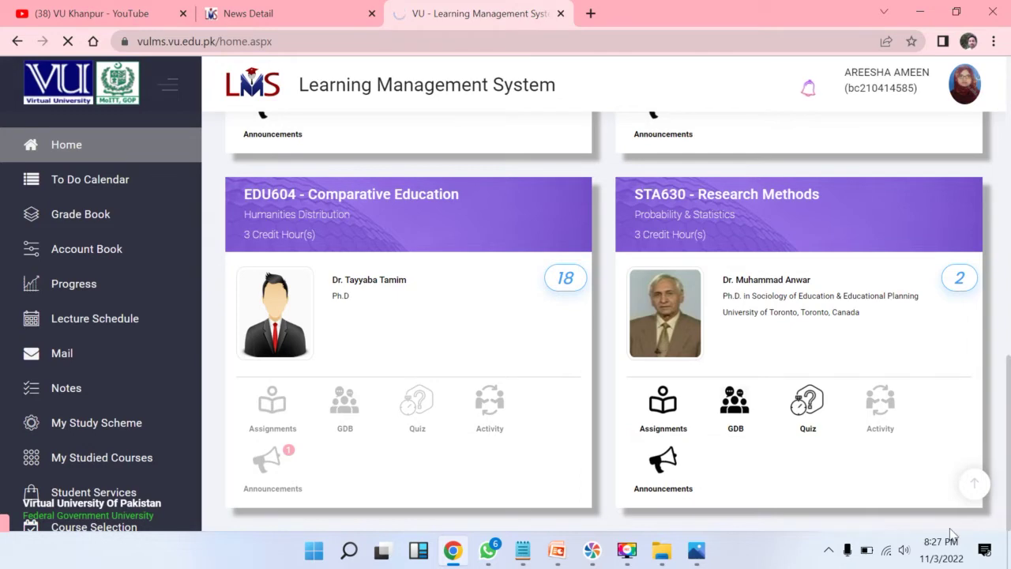
key(alt+Tab)
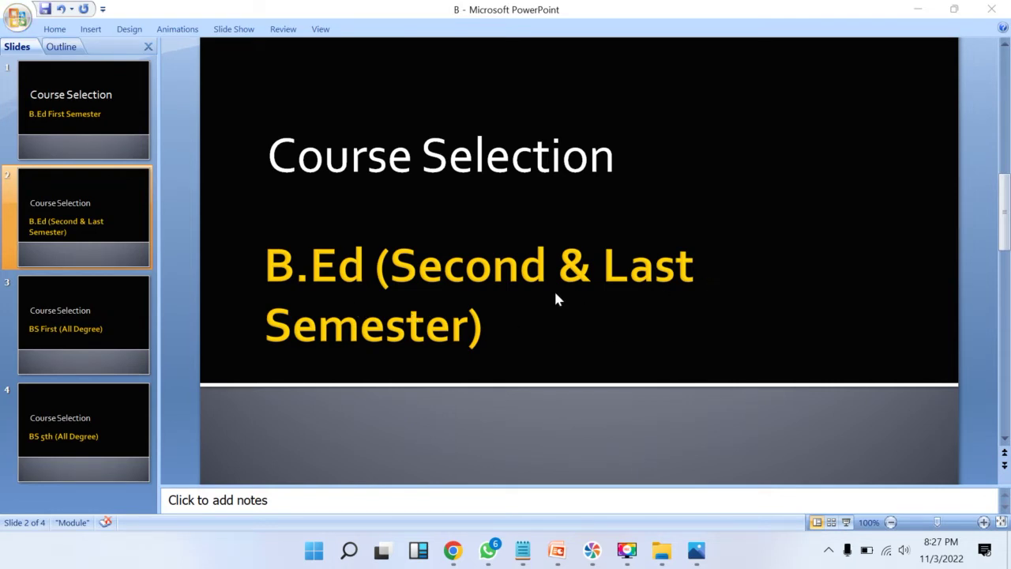
- Show the BS First and BS 5th (All Degree) slides, then switch back to Chrome
scroll(478, 253, down, 1)
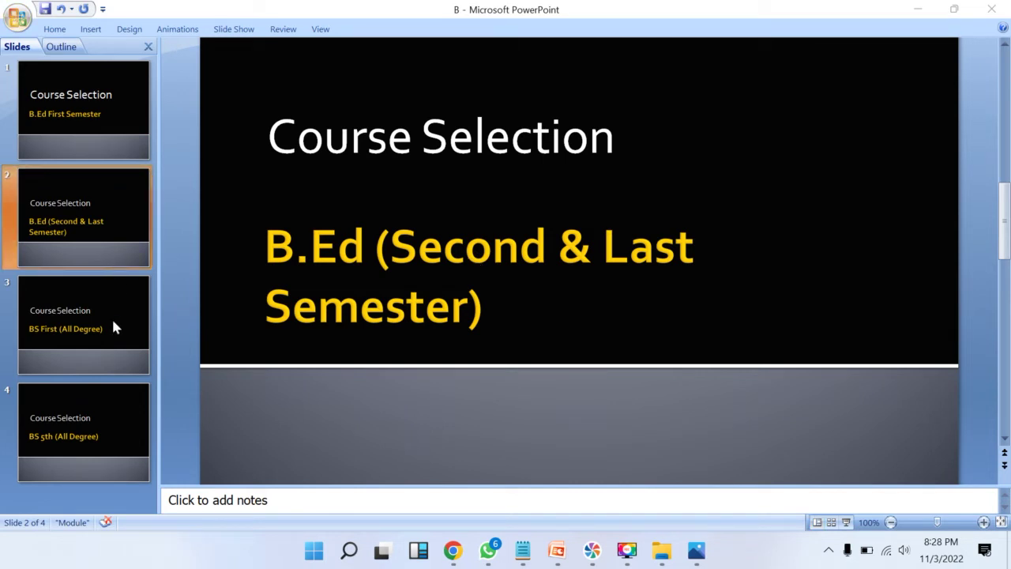
scroll(280, 284, down, 1)
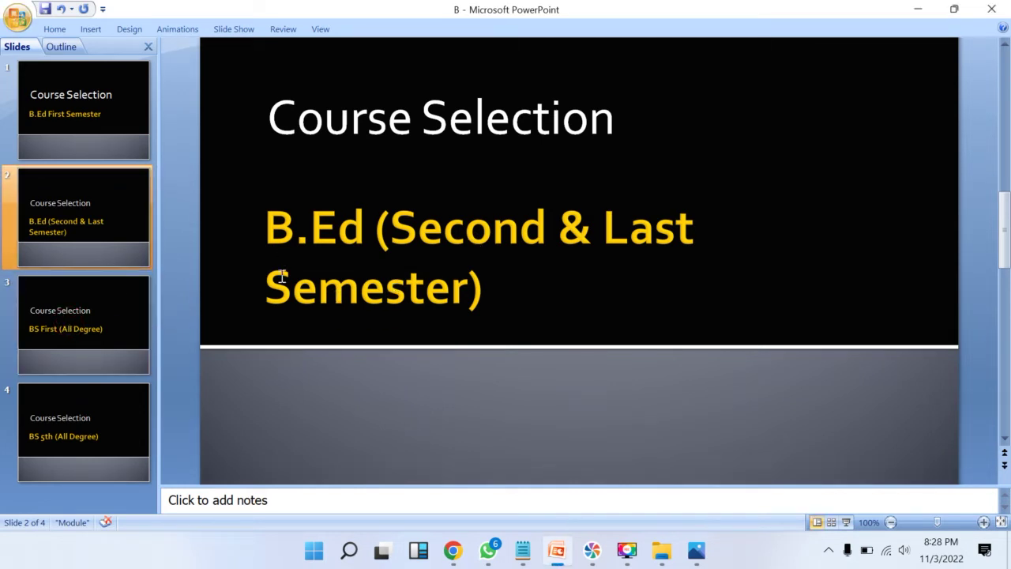
click(100, 320)
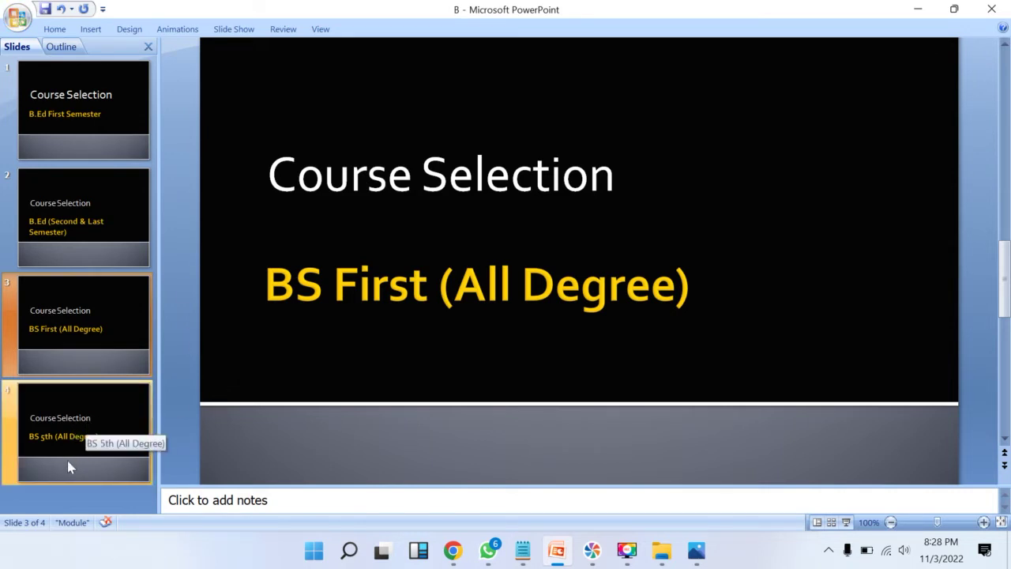
click(75, 430)
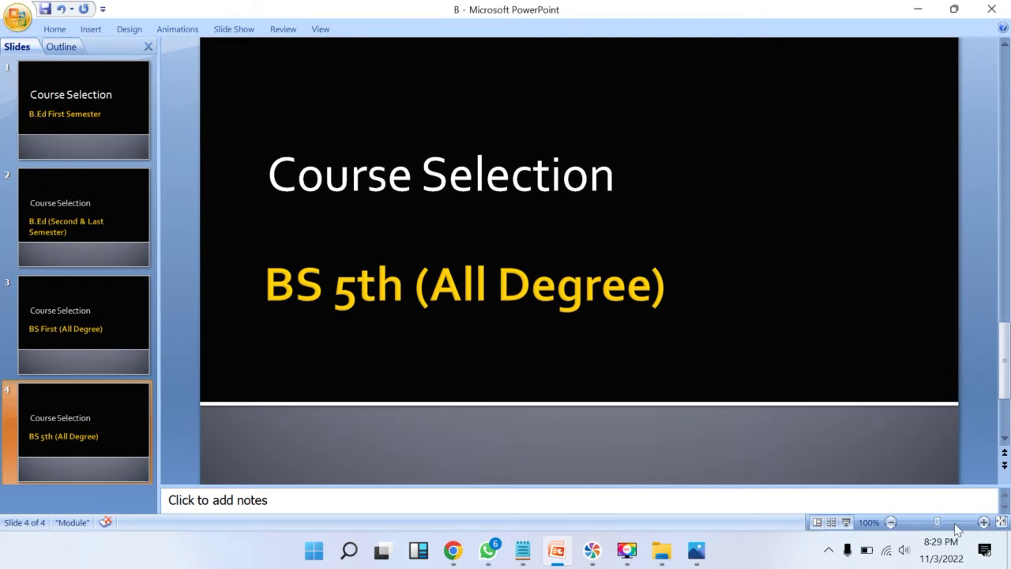
key(alt+Tab)
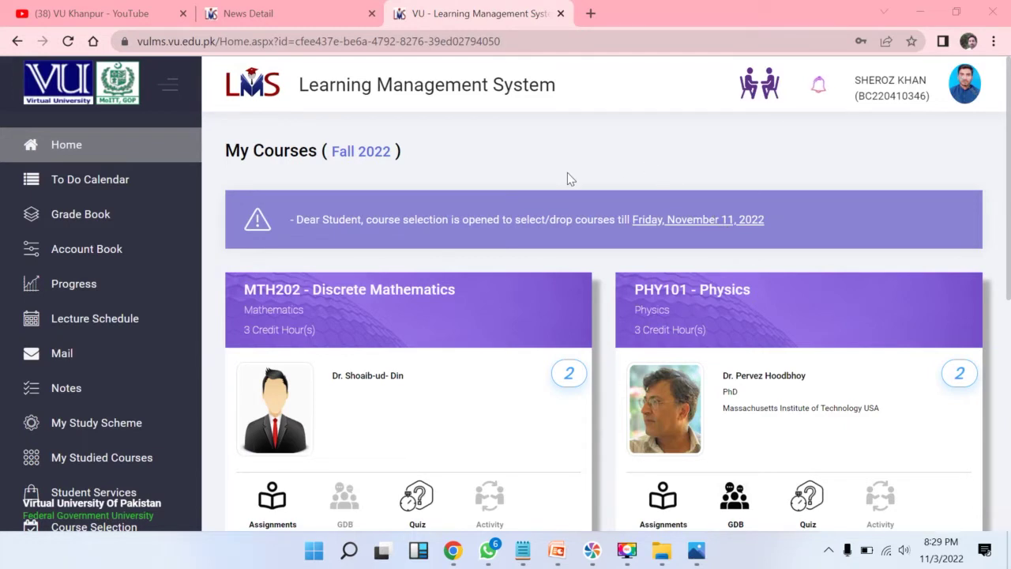
- Open My Study Scheme for the BS Information Technology Fall 2022 (2204) degree
scroll(456, 224, down, 3)
scroll(388, 235, down, 3)
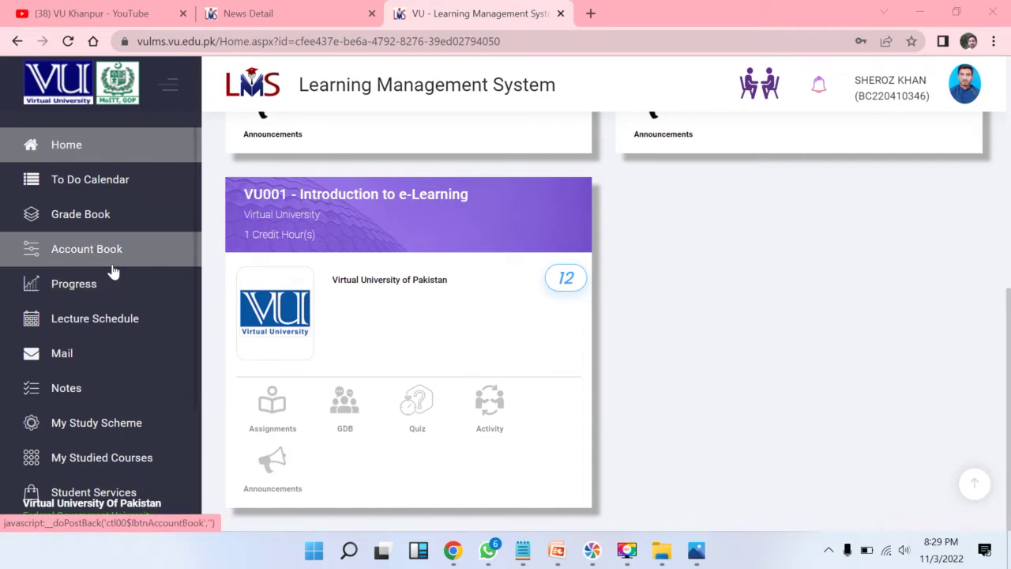
scroll(113, 271, down, 2)
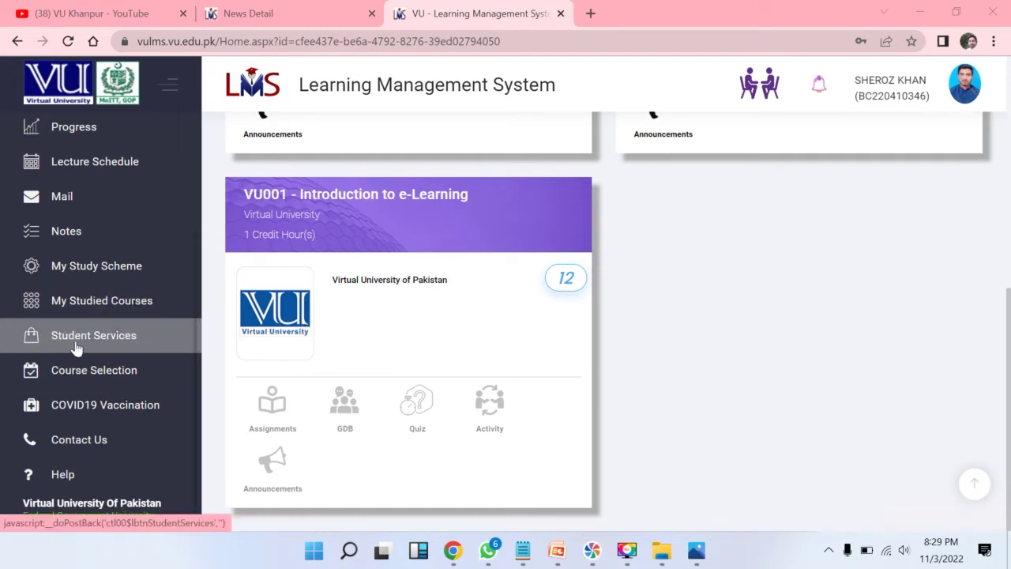
click(78, 269)
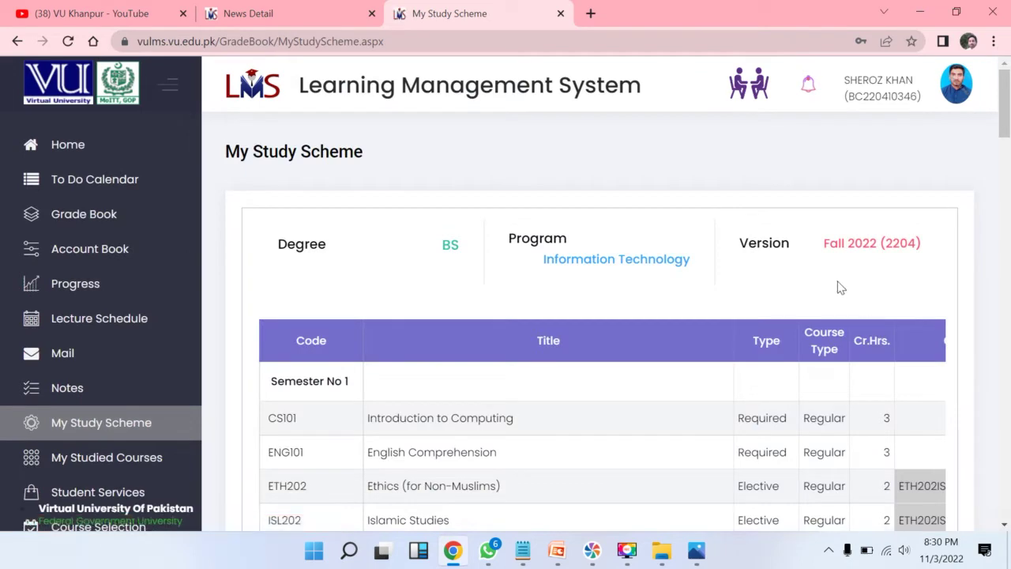
- Zoom the study scheme out to 80% and highlight CS101's Exempted status
scroll(836, 288, down, 2)
scroll(830, 308, down, 2)
scroll(800, 350, down, 8)
scroll(794, 410, down, 7)
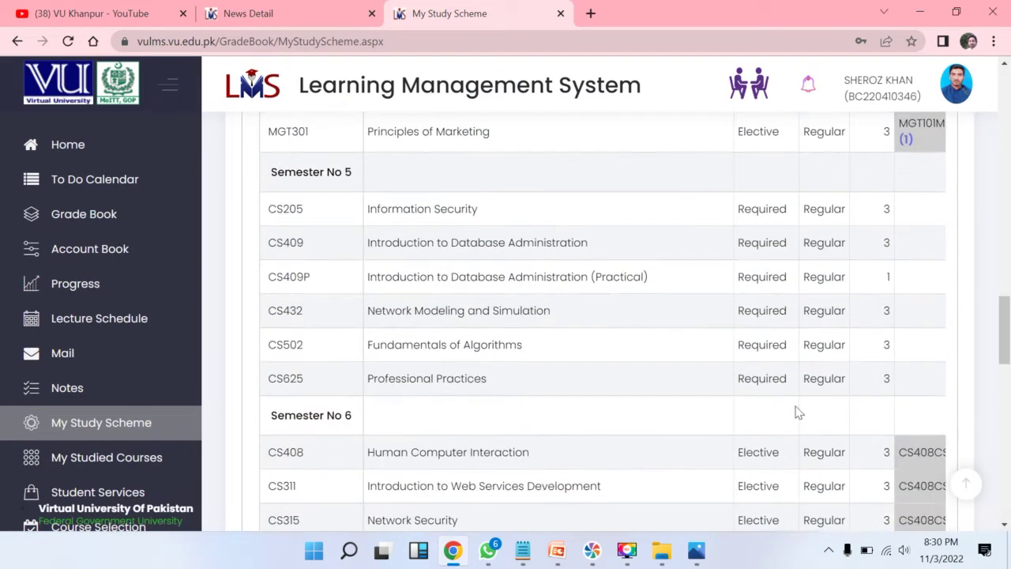
key(ctrl+minus)
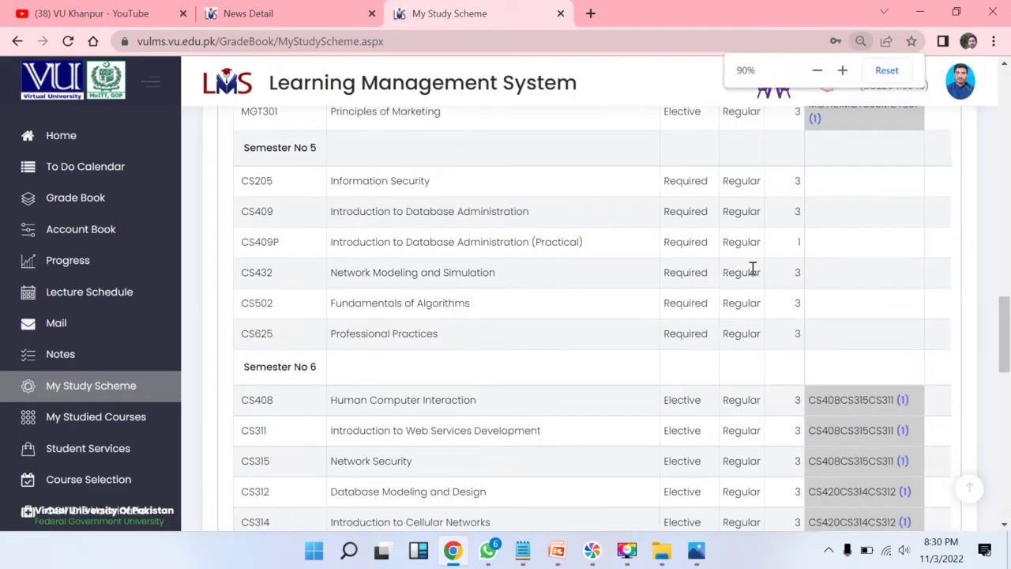
key(ctrl+minus)
scroll(752, 272, up, 2)
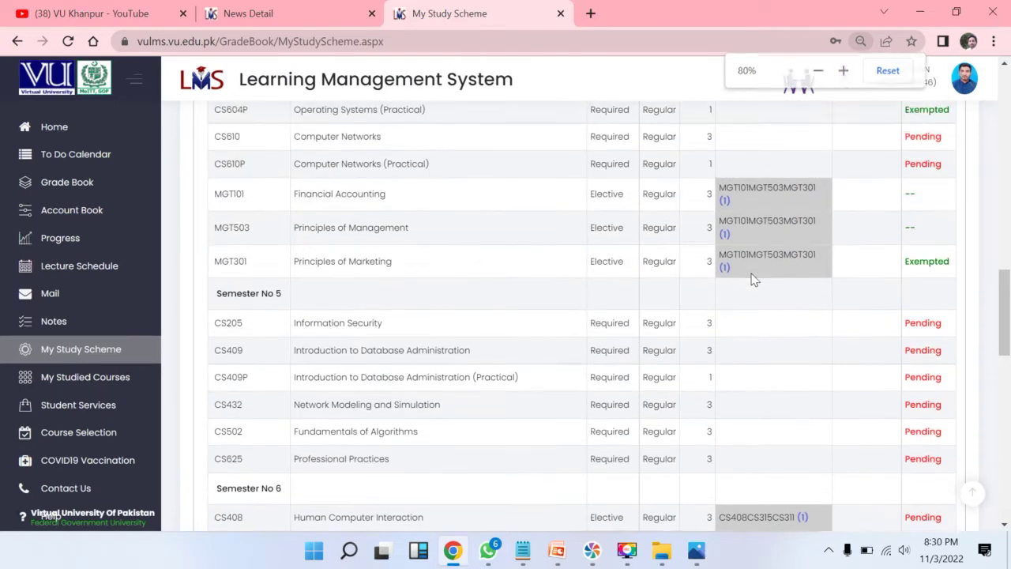
scroll(753, 277, up, 5)
scroll(752, 278, up, 7)
scroll(797, 221, up, 3)
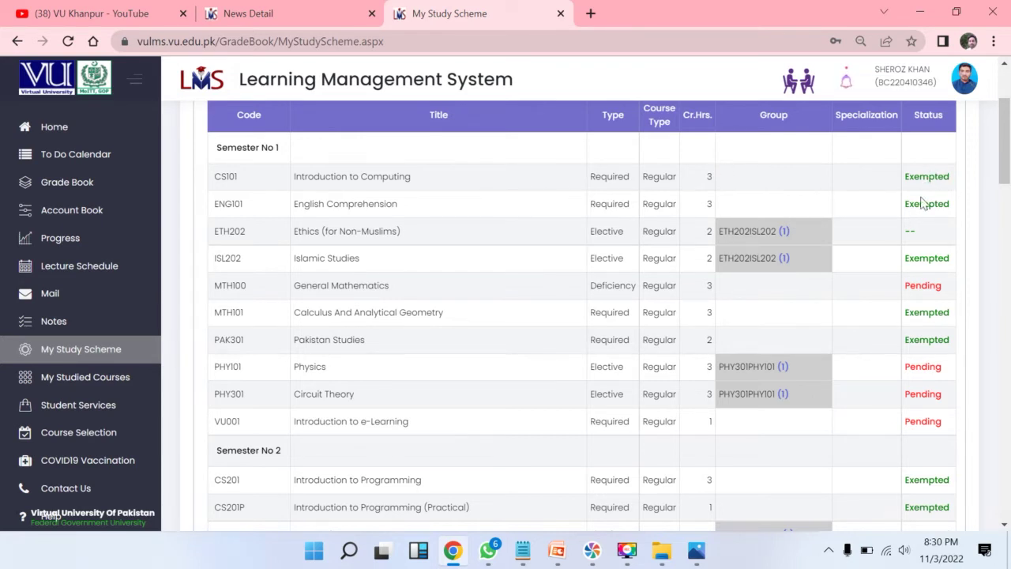
drag(908, 176, 951, 176)
- Scroll the semesters down to Semester 4's exempted and pending courses
scroll(916, 208, down, 1)
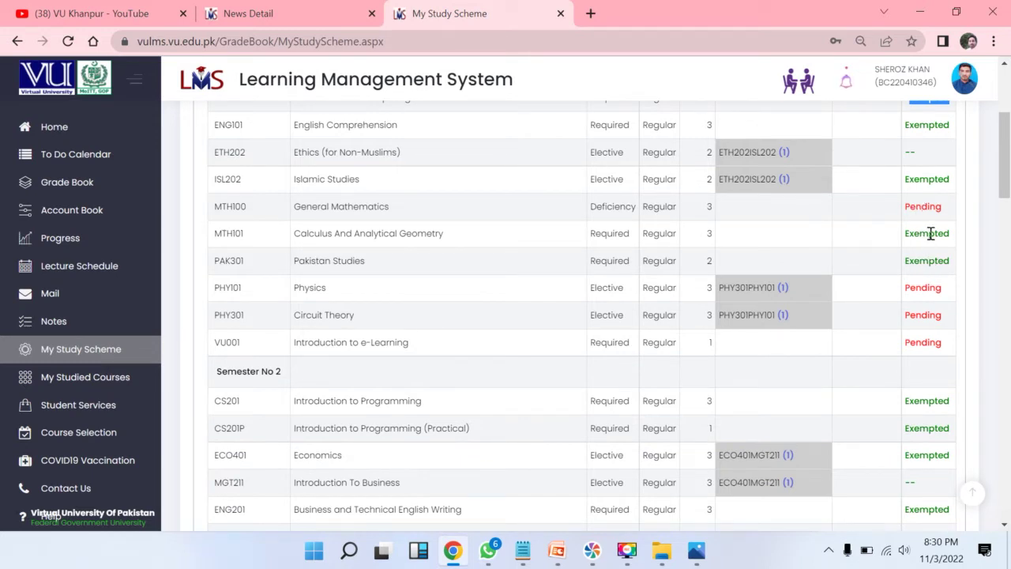
scroll(923, 270, down, 1)
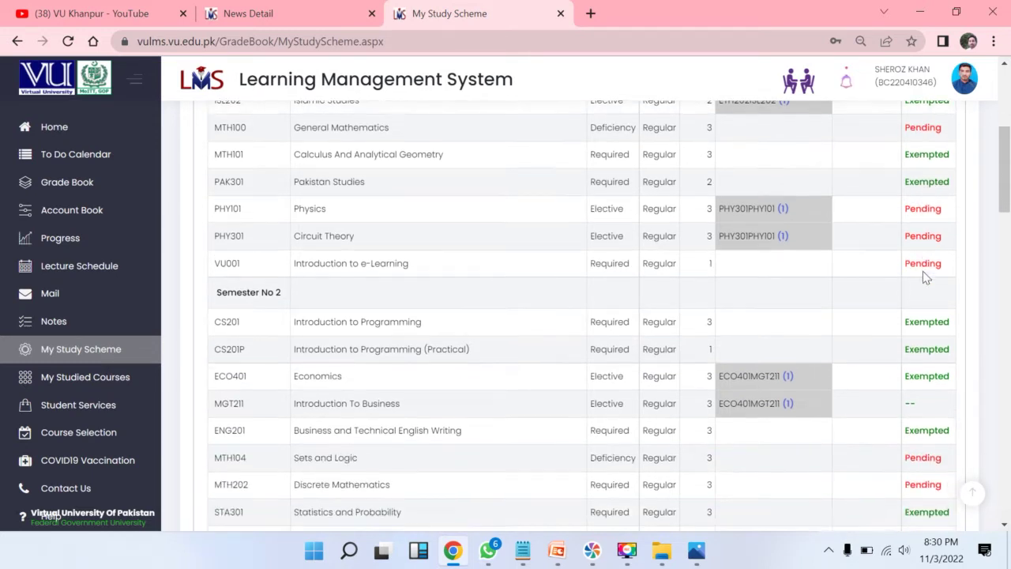
scroll(922, 271, up, 2)
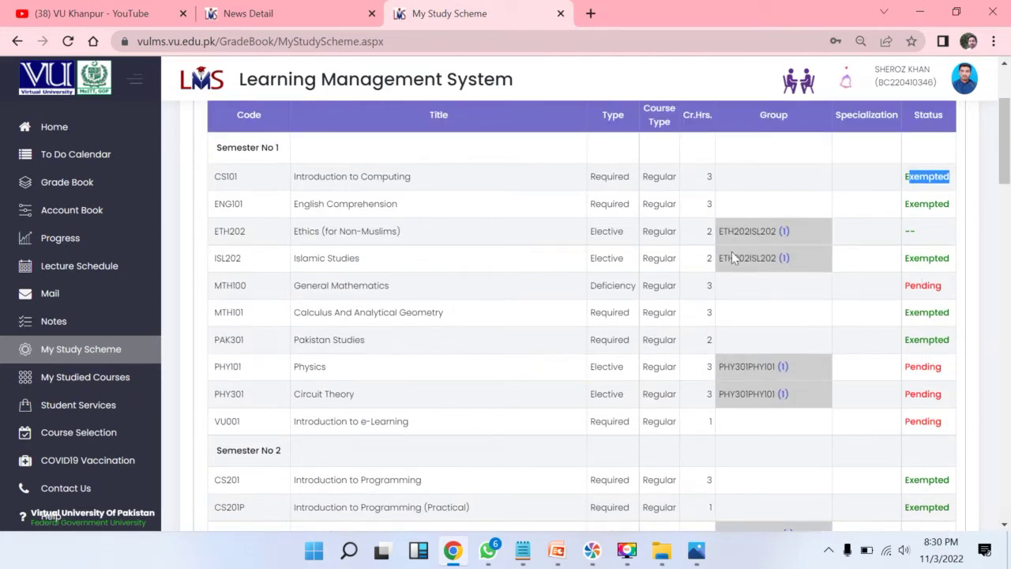
scroll(749, 249, up, 2)
scroll(747, 260, down, 3)
scroll(736, 223, down, 2)
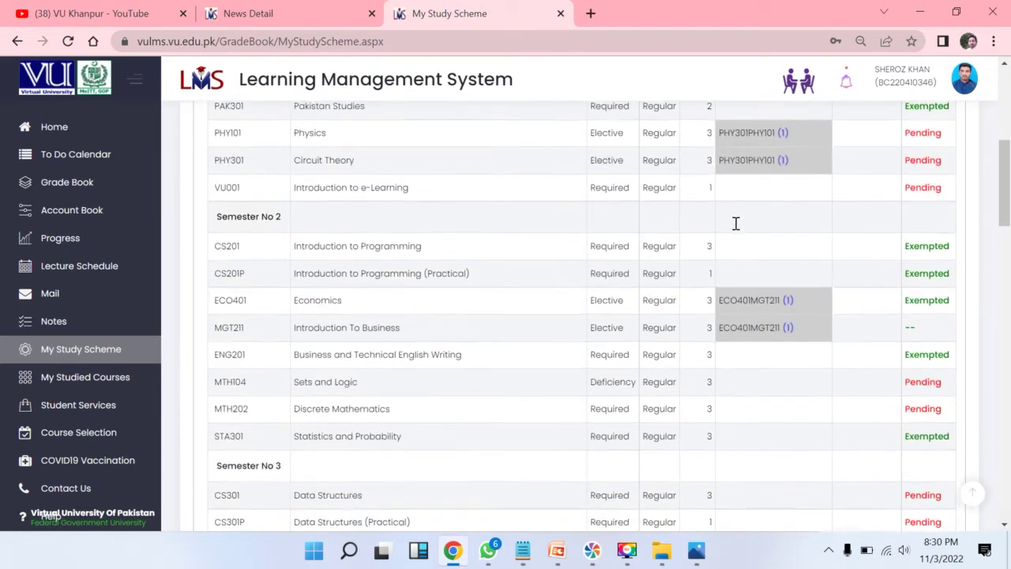
scroll(936, 233, down, 1)
scroll(924, 225, down, 1)
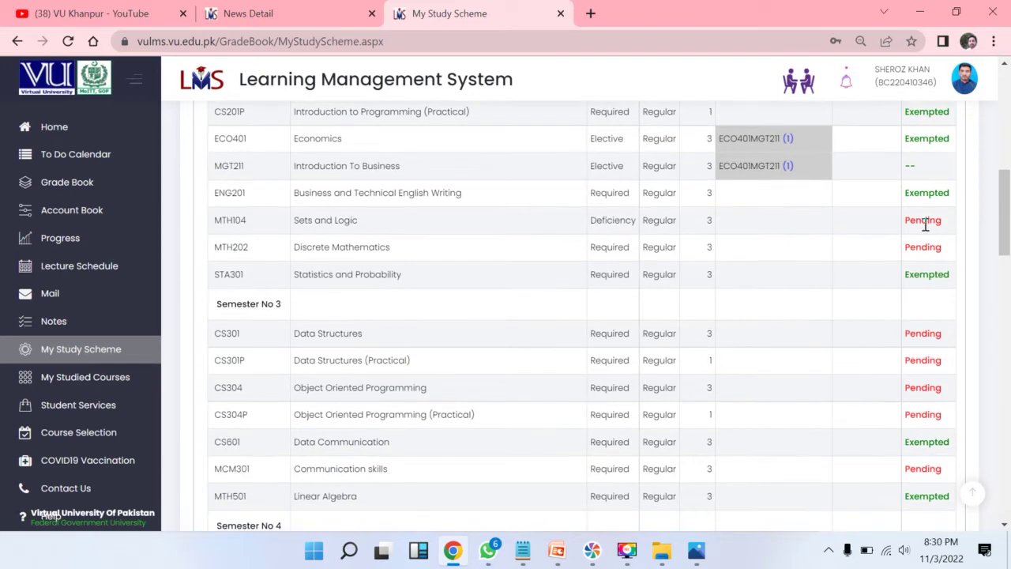
scroll(922, 306, down, 2)
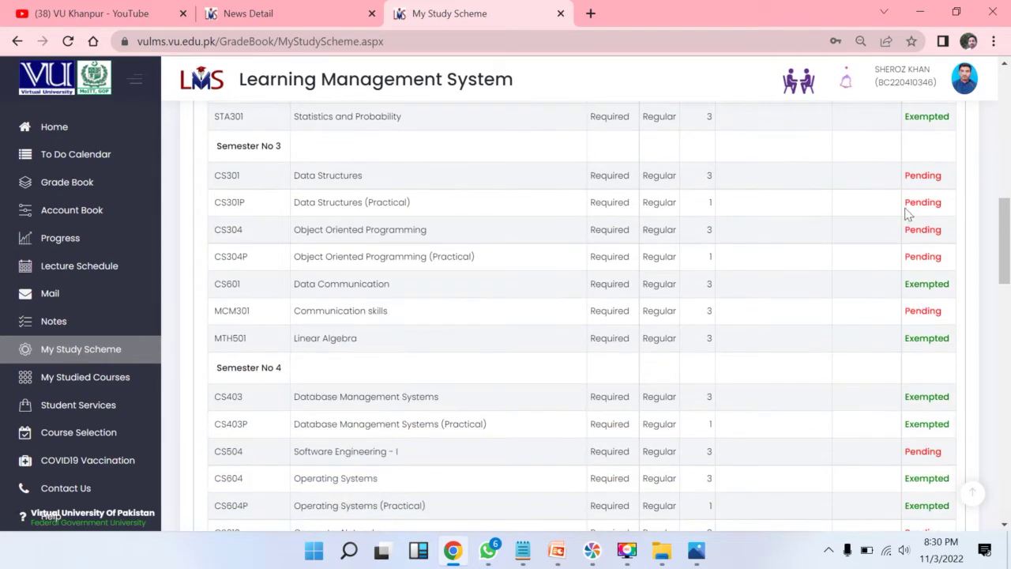
scroll(910, 209, down, 3)
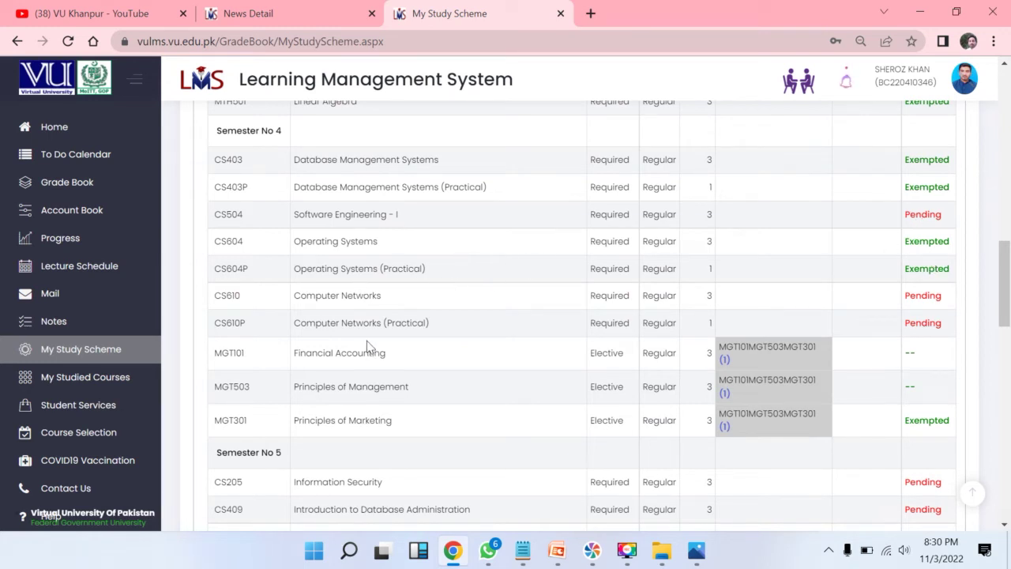
- Open Course Selection and highlight 0 credits earned and 49 credits exempted
click(74, 440)
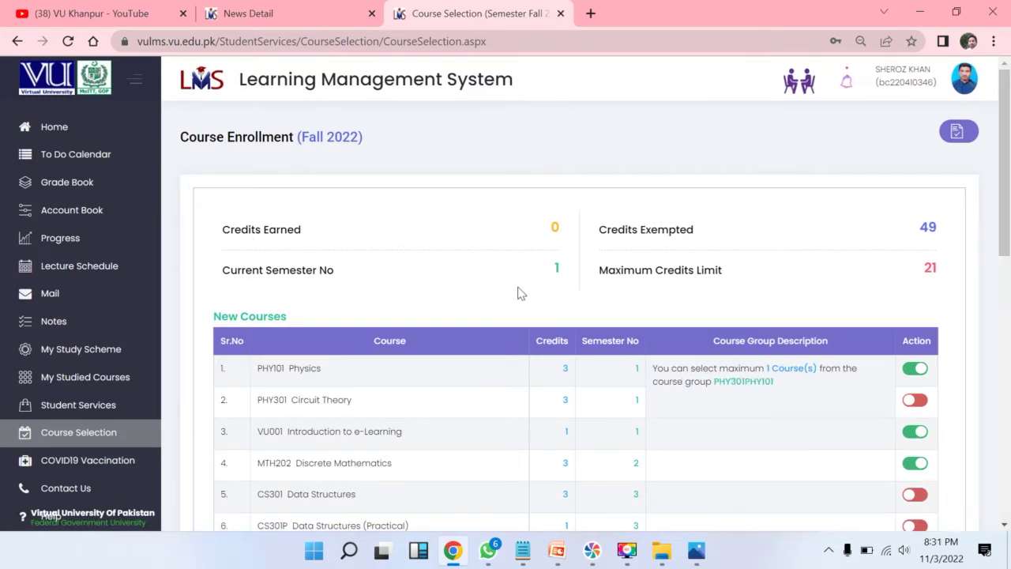
scroll(670, 260, down, 1)
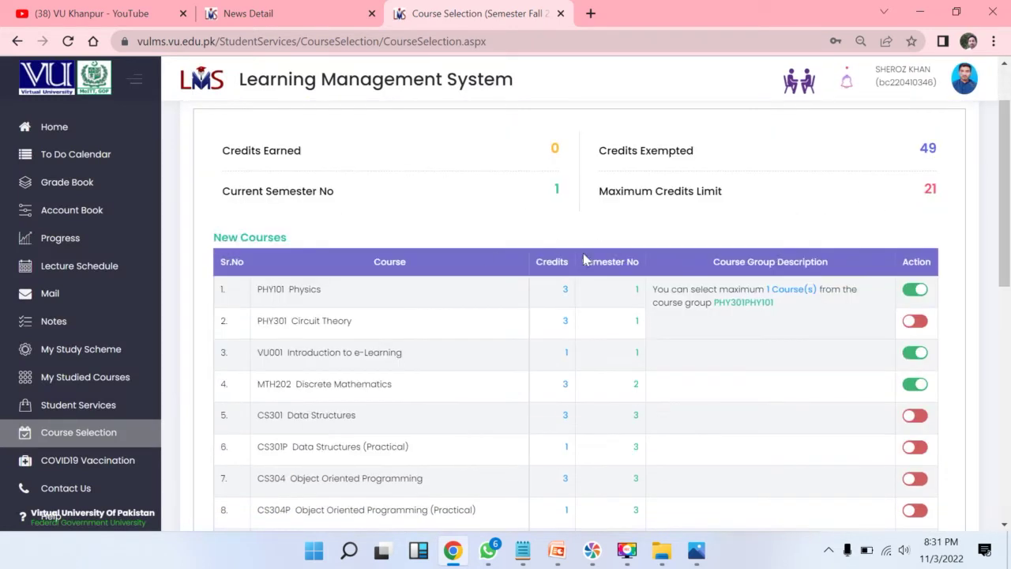
scroll(605, 251, up, 1)
scroll(605, 251, up, 1)
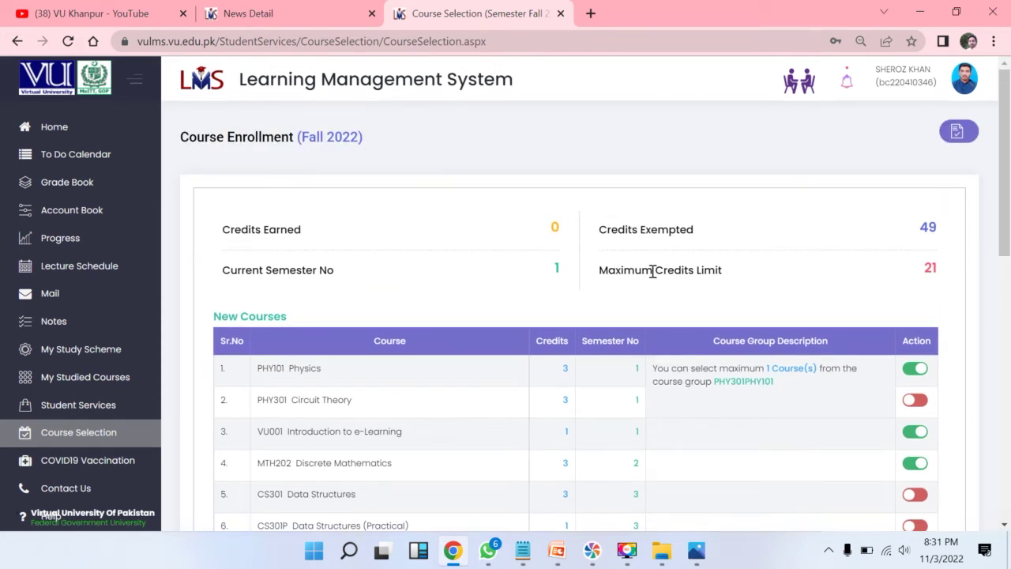
click(553, 230)
double_click(554, 230)
drag(603, 230, 983, 255)
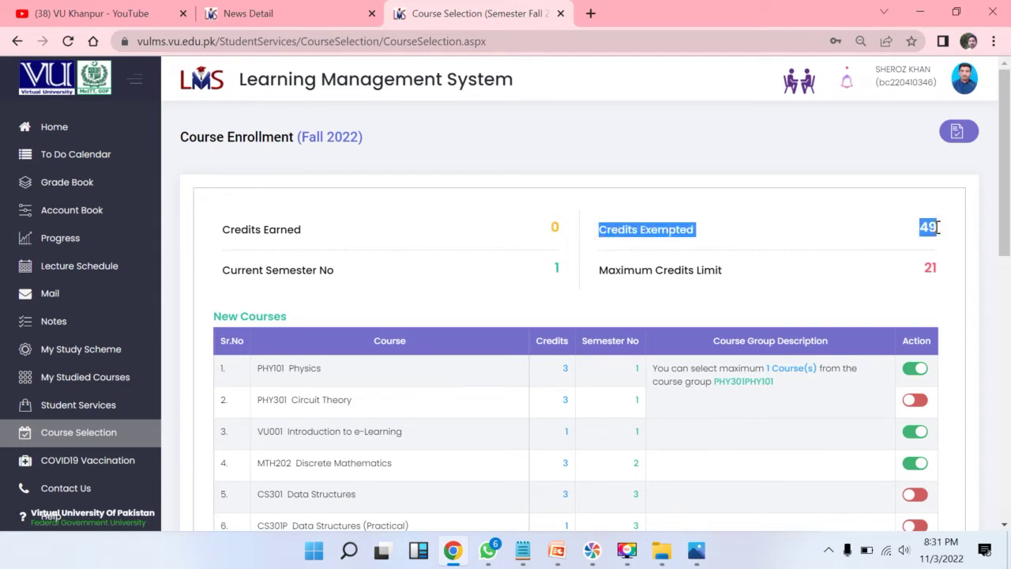
click(927, 228)
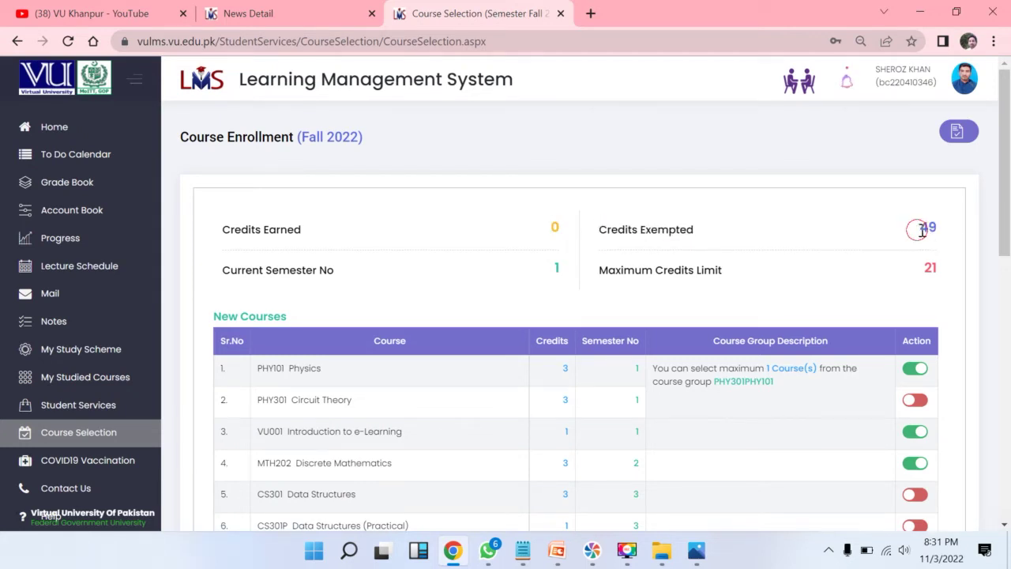
drag(917, 228, 944, 247)
click(938, 229)
drag(940, 223, 908, 245)
- Highlight the current semester number 1 and the 21-credit maximum limit
double_click(561, 271)
click(566, 283)
double_click(555, 271)
scroll(790, 260, down, 1)
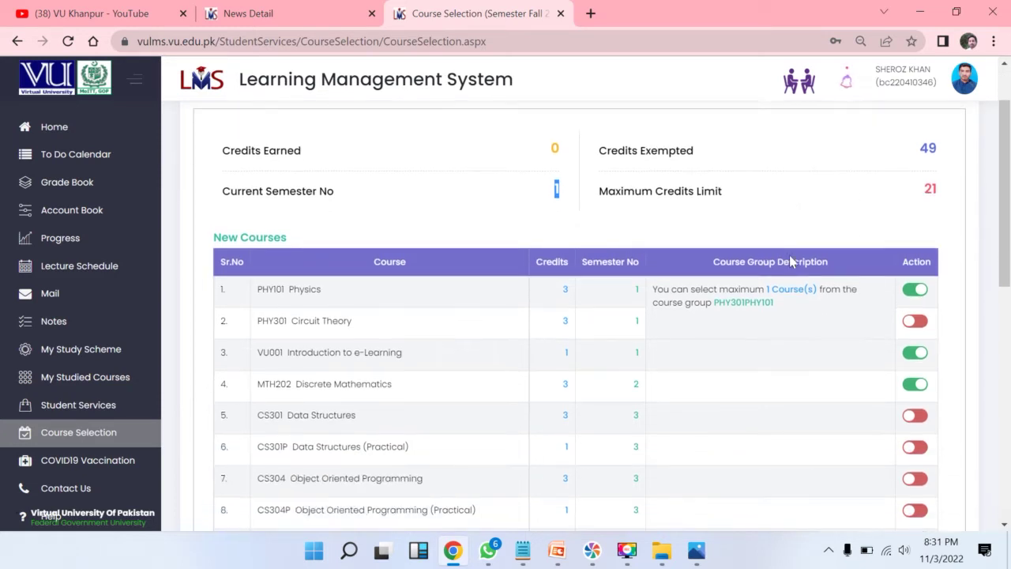
double_click(928, 191)
click(938, 197)
double_click(930, 189)
- Highlight the VU001 Introduction to e-Learning course row
scroll(875, 201, down, 1)
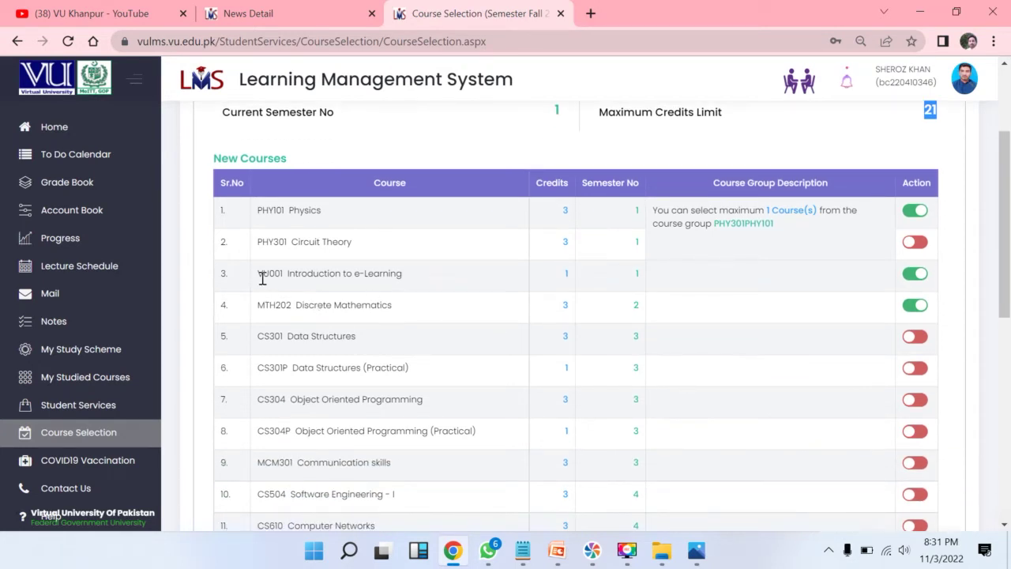
drag(261, 277, 411, 283)
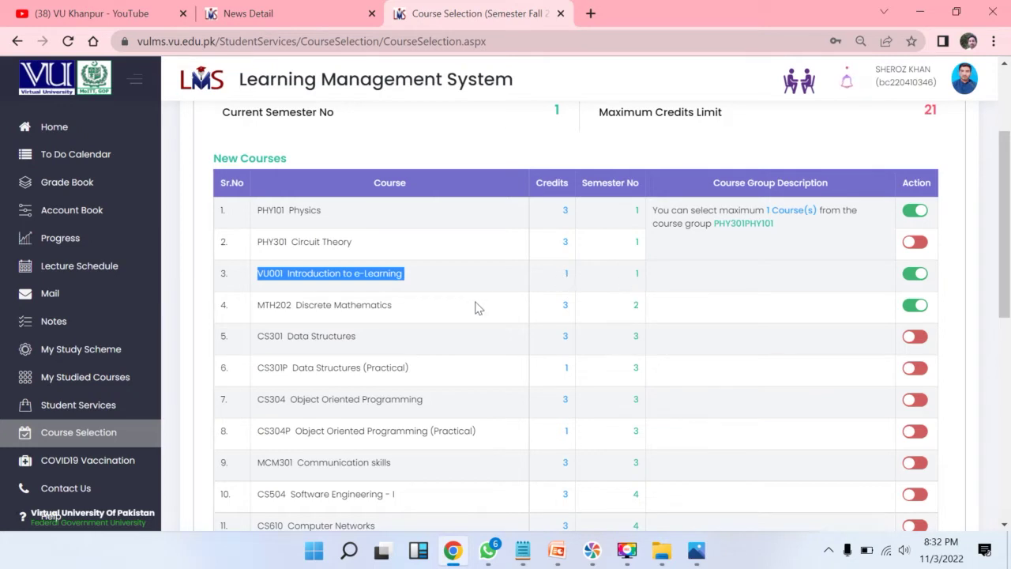
click(434, 278)
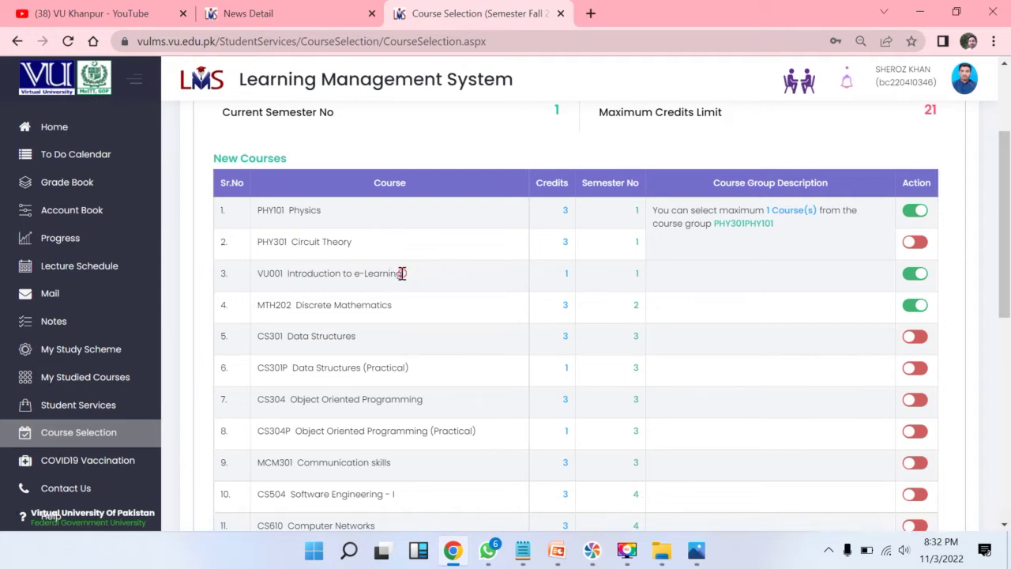
drag(402, 274, 259, 285)
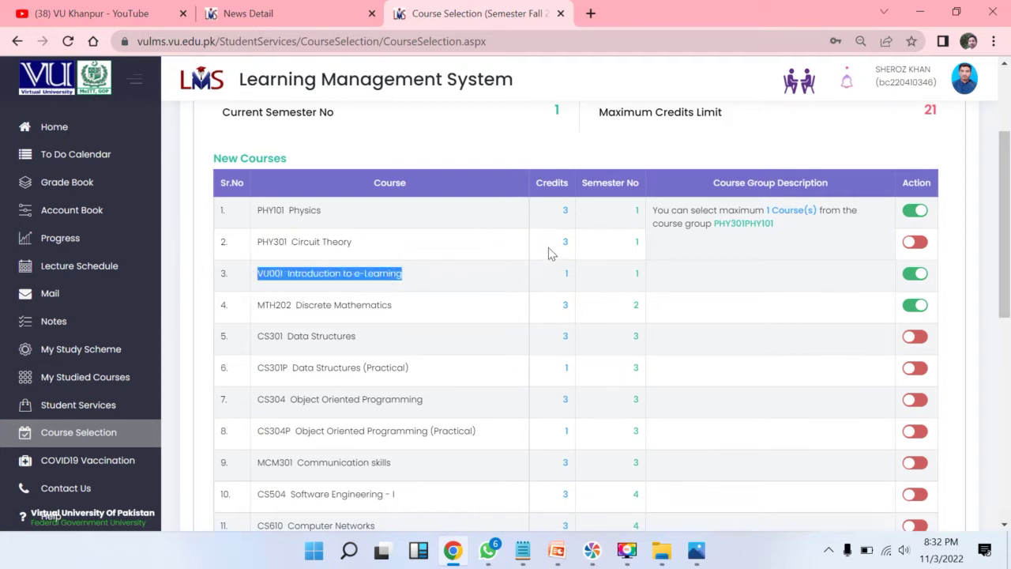
- Select CS301 Data Structures and point out the 21-credit maximum limit
scroll(576, 250, down, 1)
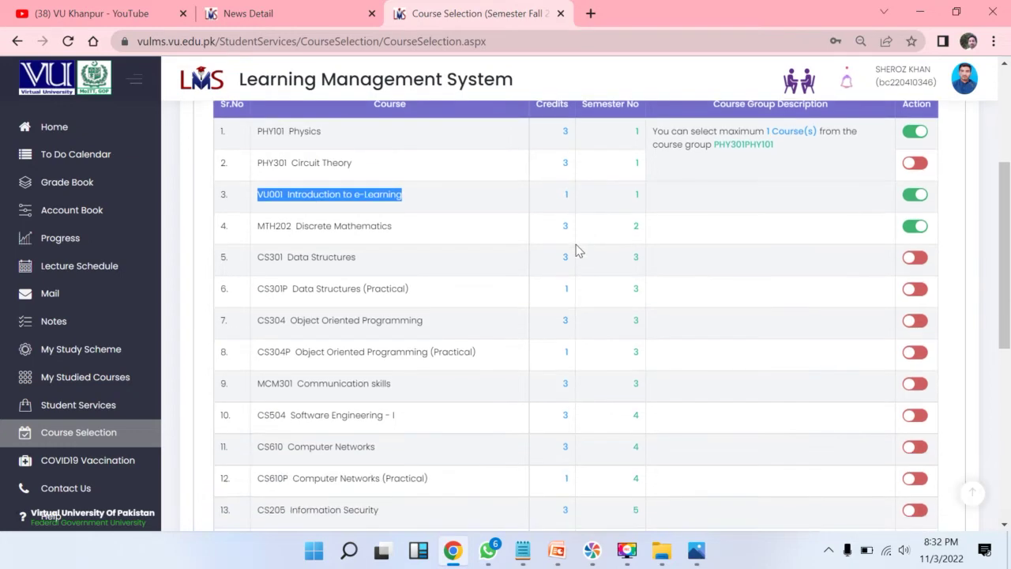
scroll(677, 248, down, 1)
scroll(688, 287, down, 2)
scroll(691, 286, down, 2)
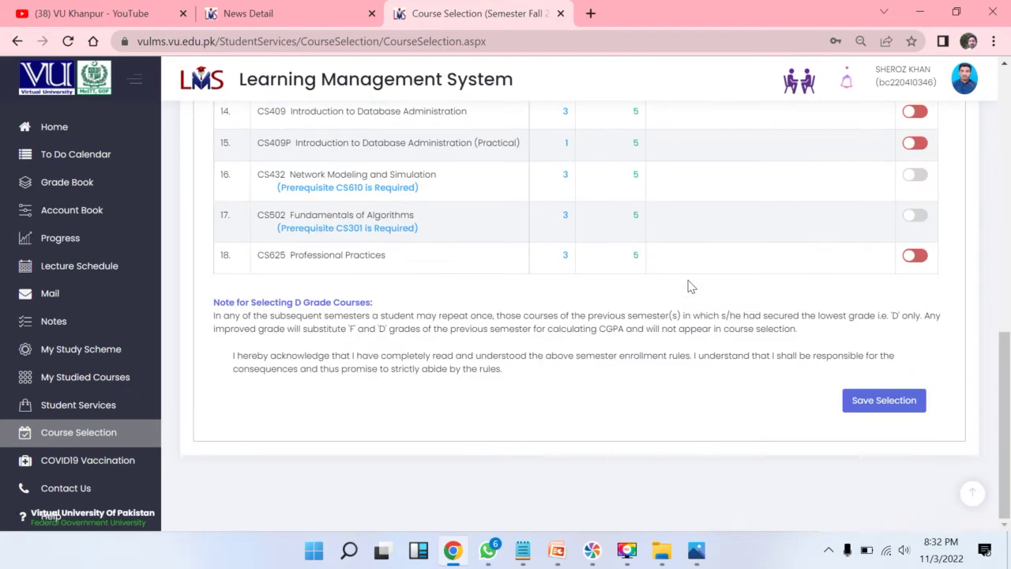
scroll(733, 293, up, 6)
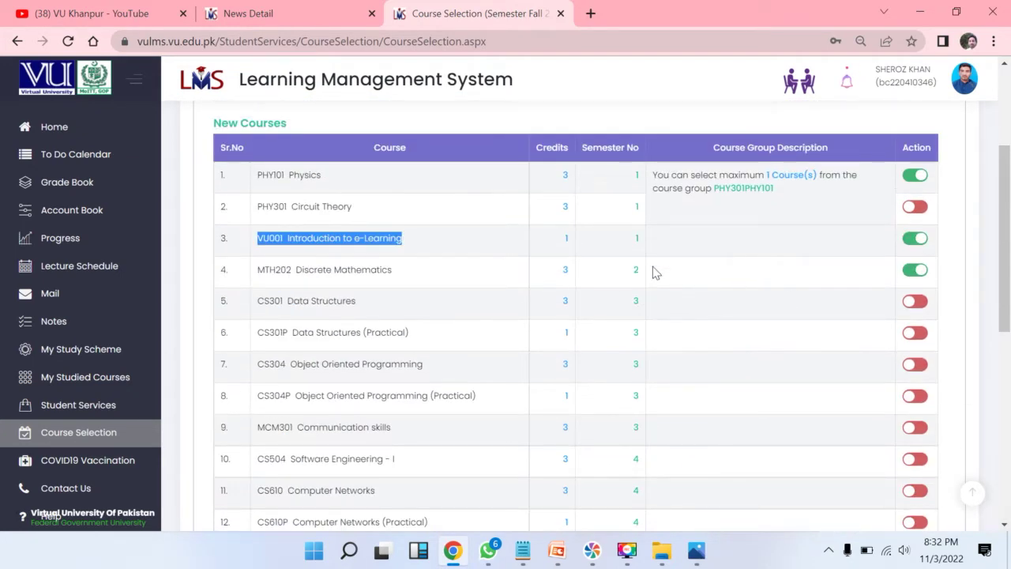
click(918, 302)
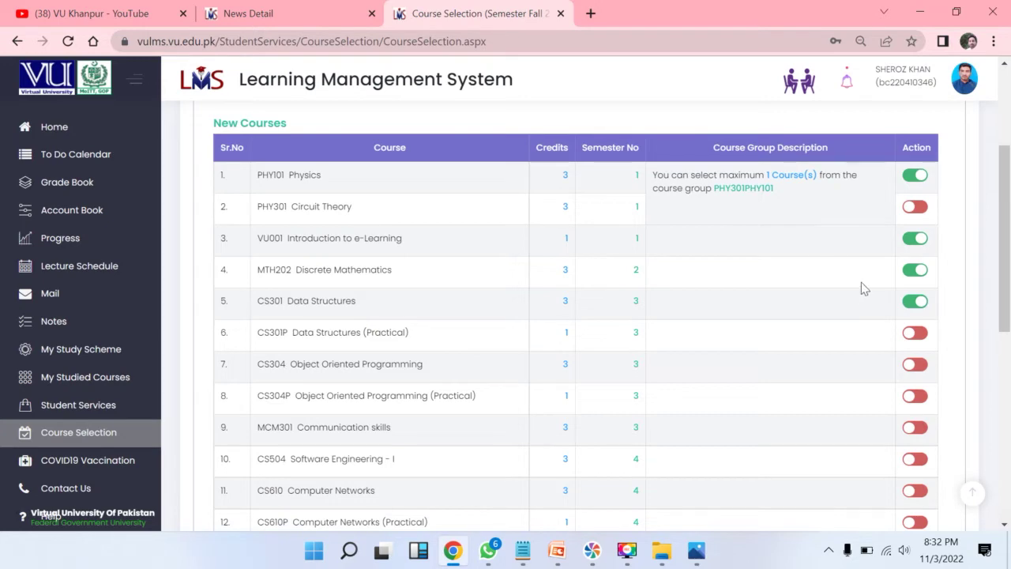
scroll(827, 298, up, 3)
double_click(931, 266)
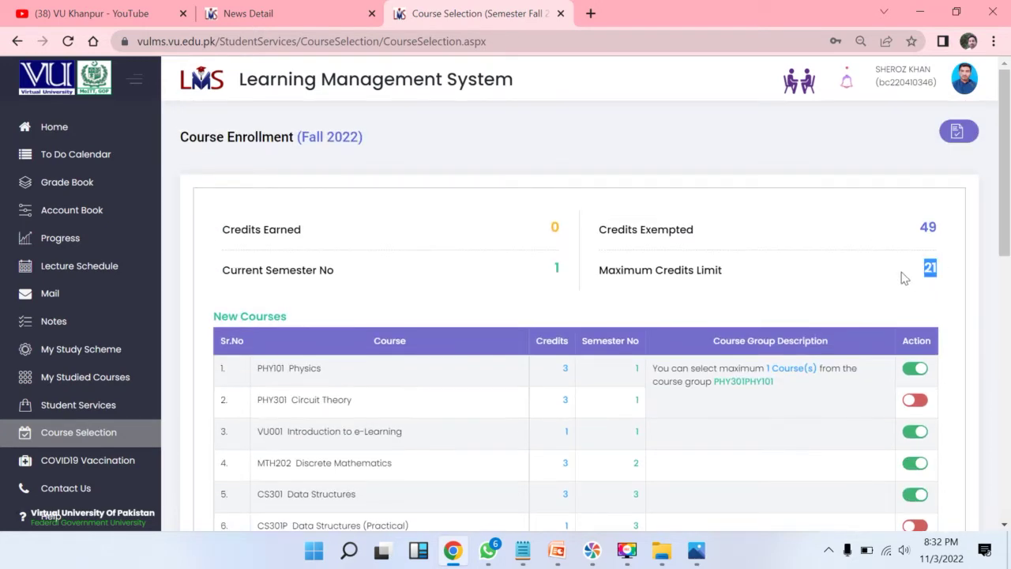
scroll(819, 287, down, 2)
scroll(814, 282, down, 4)
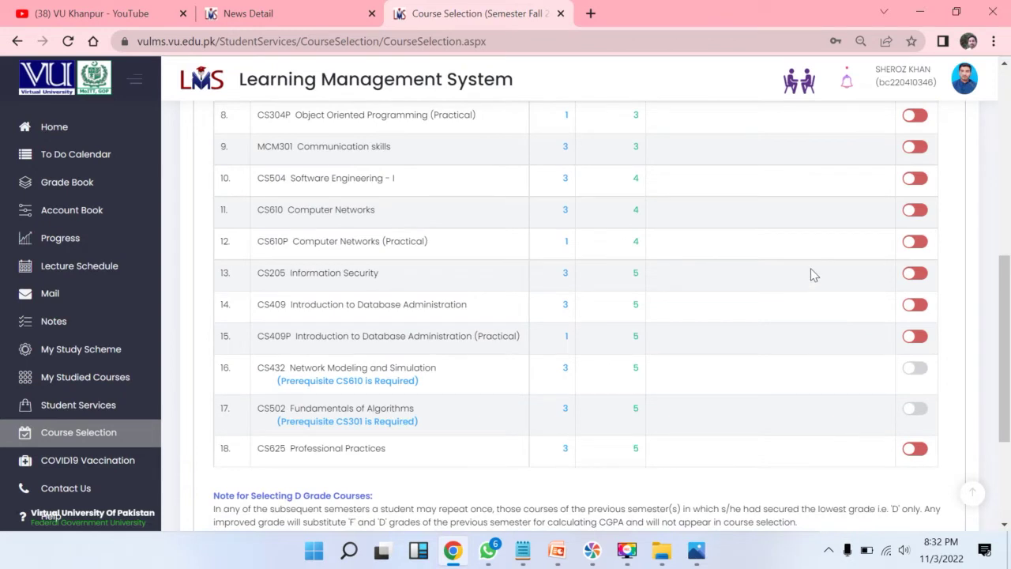
scroll(718, 242, up, 2)
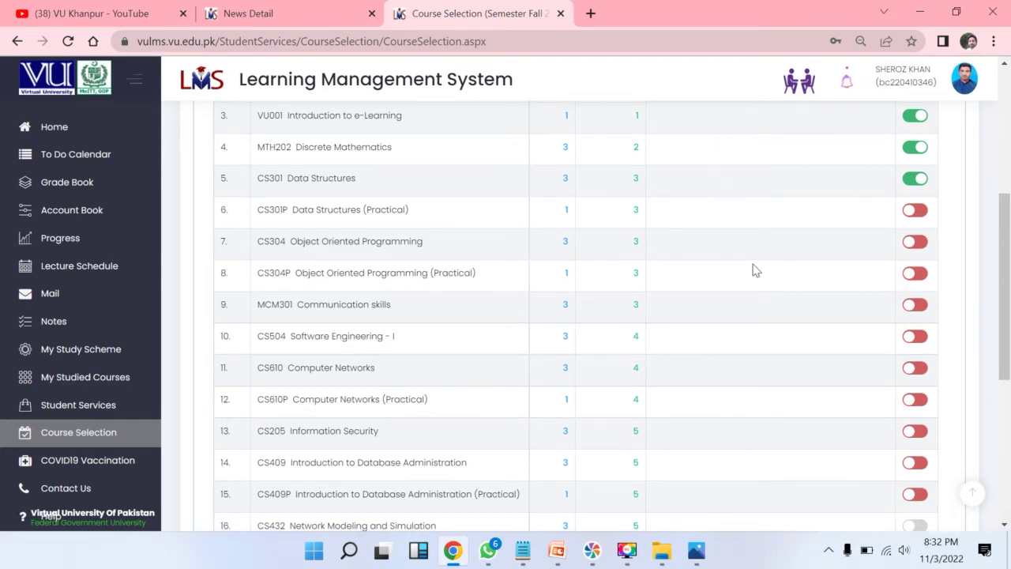
scroll(753, 269, up, 3)
- Select CS301P Data Structures (Practical) for Fall 2022
click(829, 203)
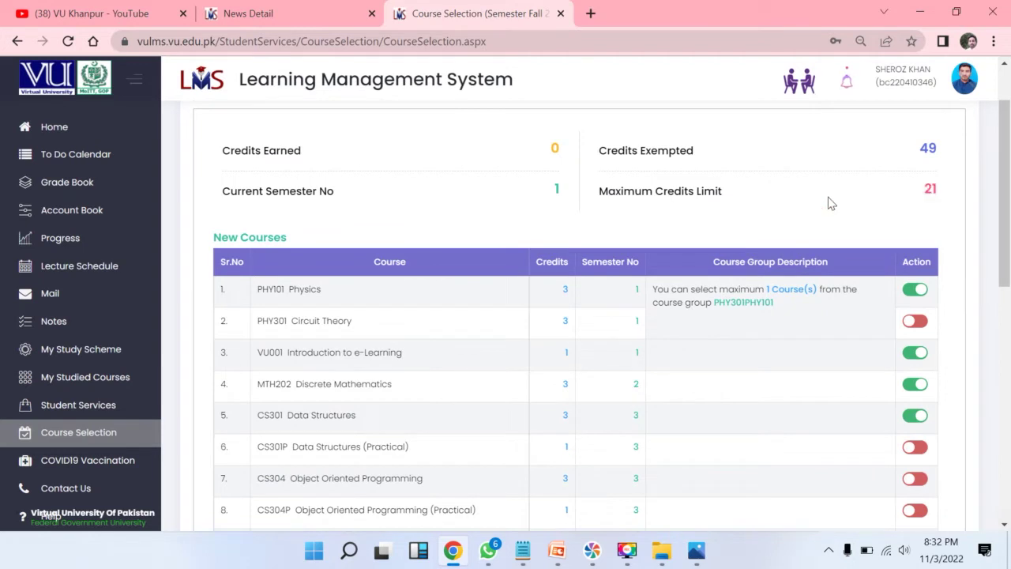
scroll(774, 252, down, 1)
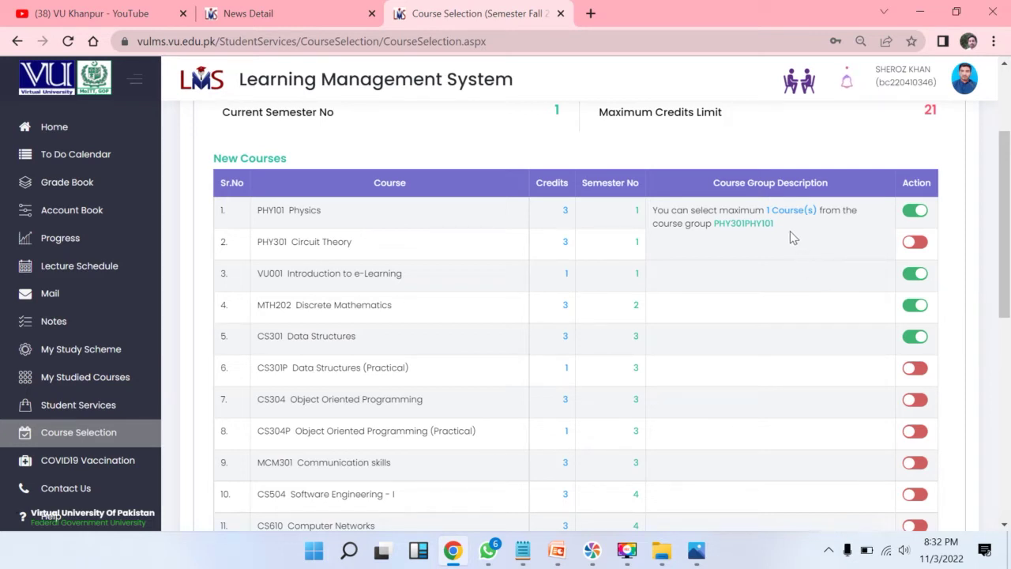
scroll(782, 240, down, 1)
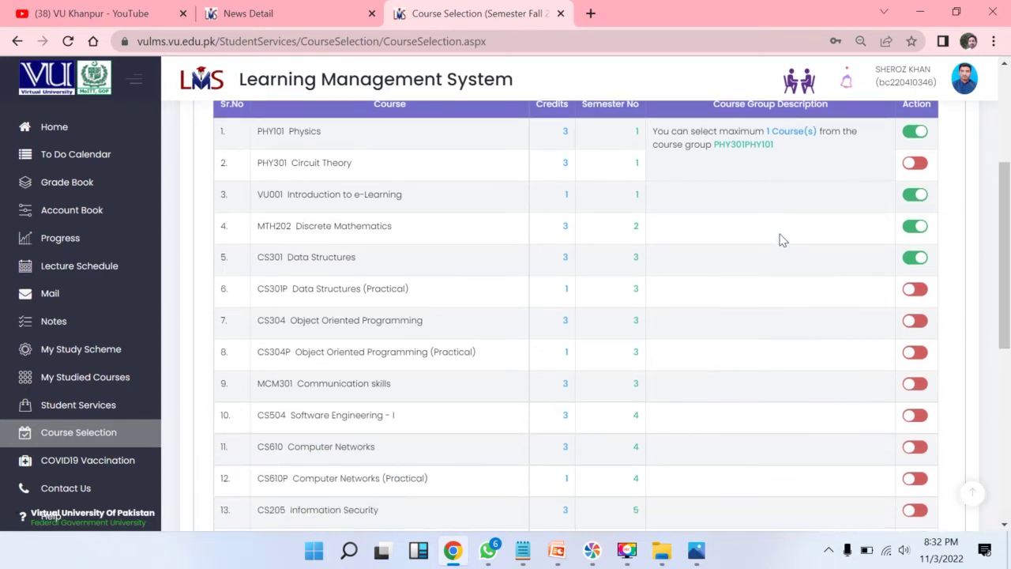
scroll(782, 240, down, 1)
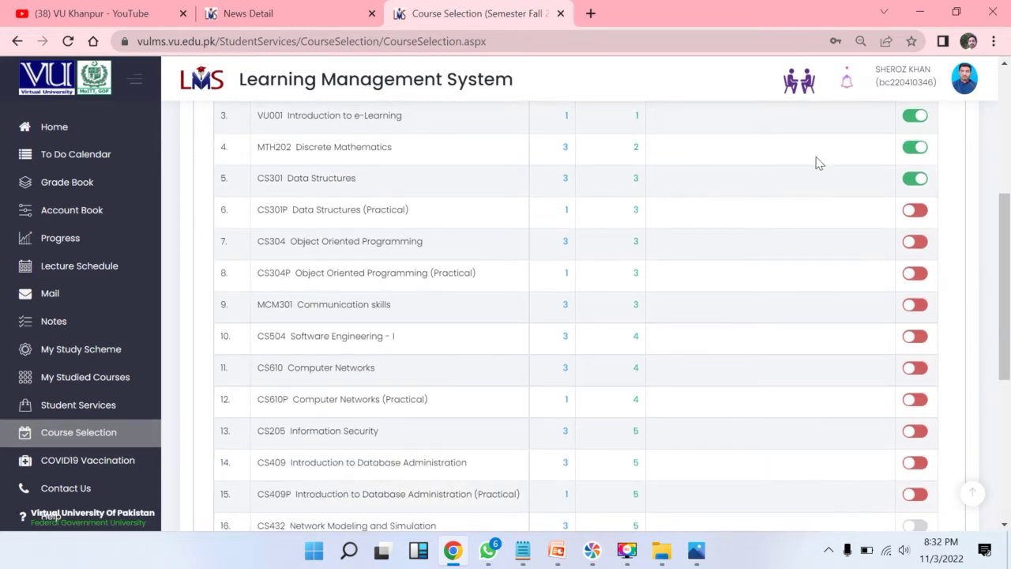
scroll(819, 163, down, 2)
scroll(829, 208, up, 1)
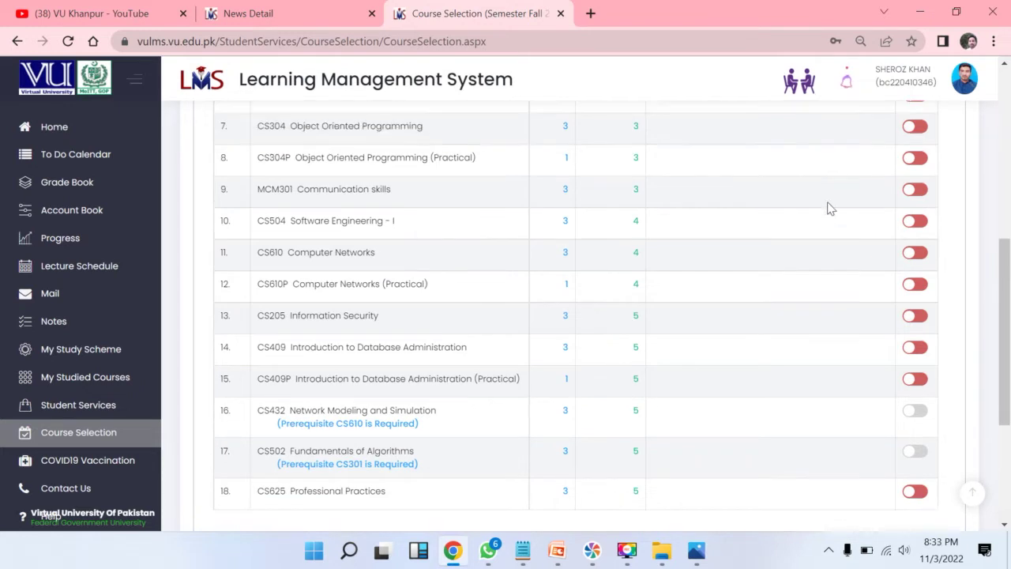
scroll(829, 208, up, 1)
scroll(853, 278, up, 2)
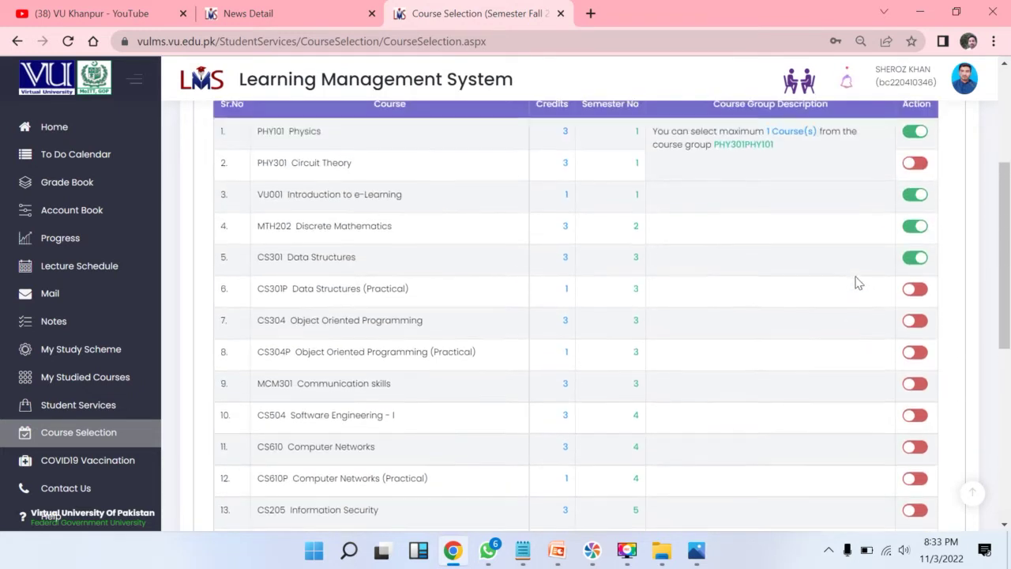
click(918, 289)
click(920, 289)
click(916, 287)
- Review the selected courses and highlight the 21-credit maximum limit
scroll(916, 288, down, 4)
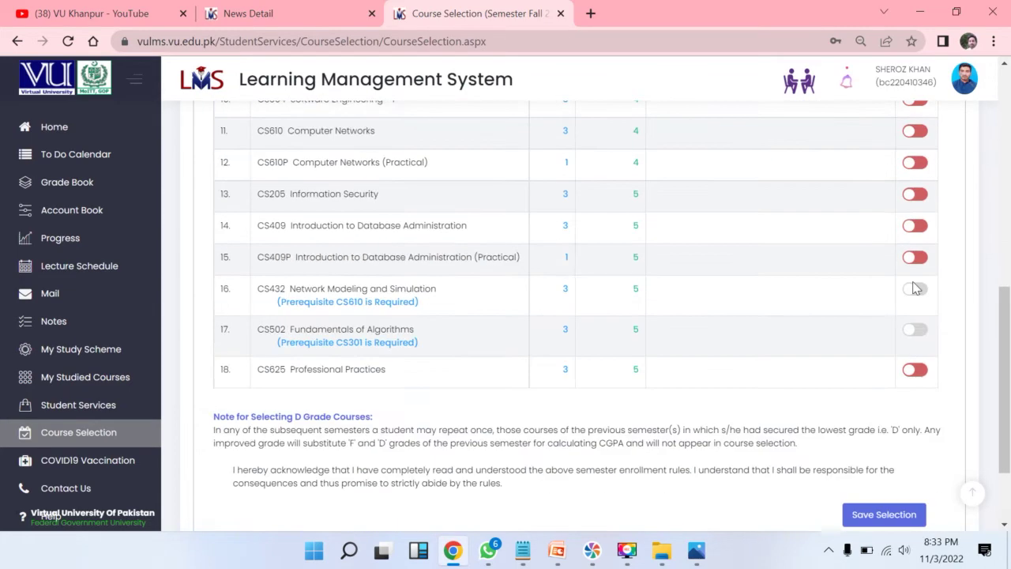
scroll(916, 288, down, 2)
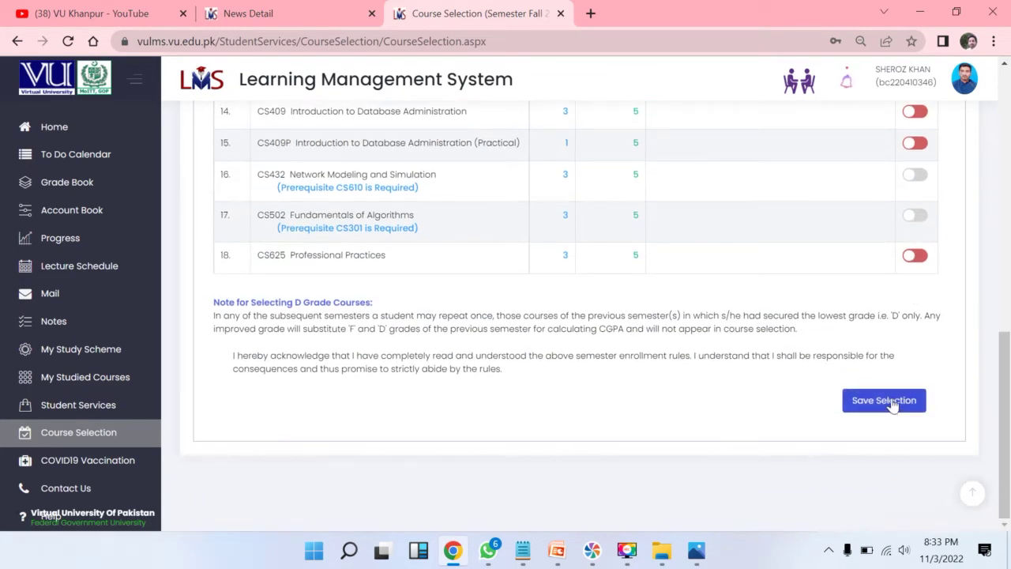
scroll(892, 403, up, 3)
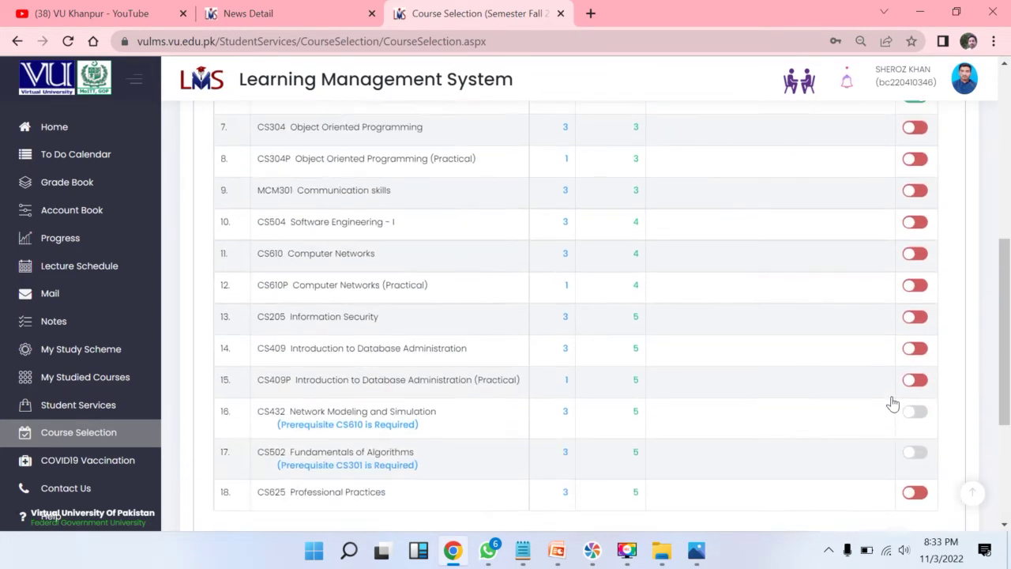
scroll(936, 379, up, 3)
scroll(829, 321, up, 3)
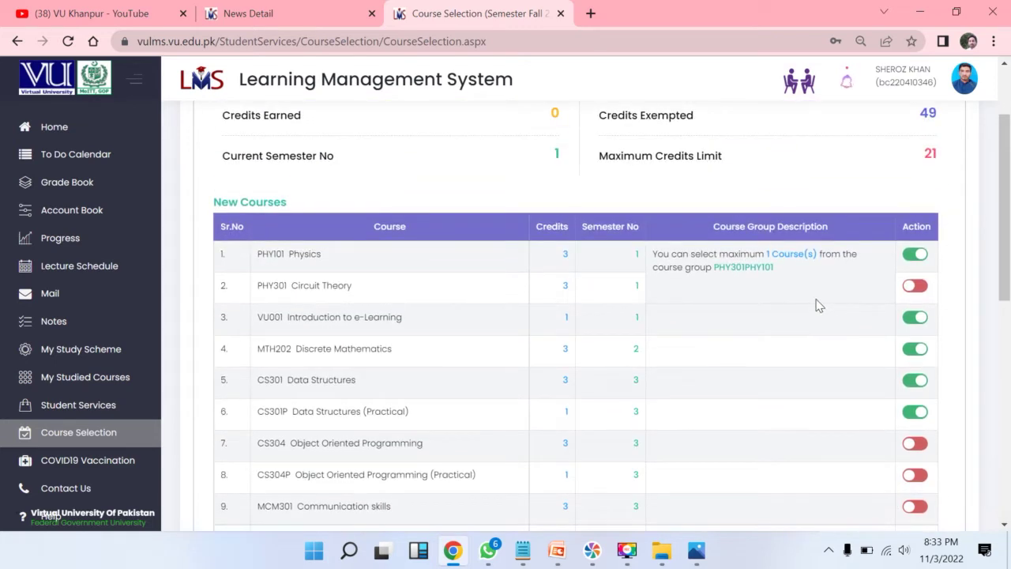
scroll(818, 305, down, 1)
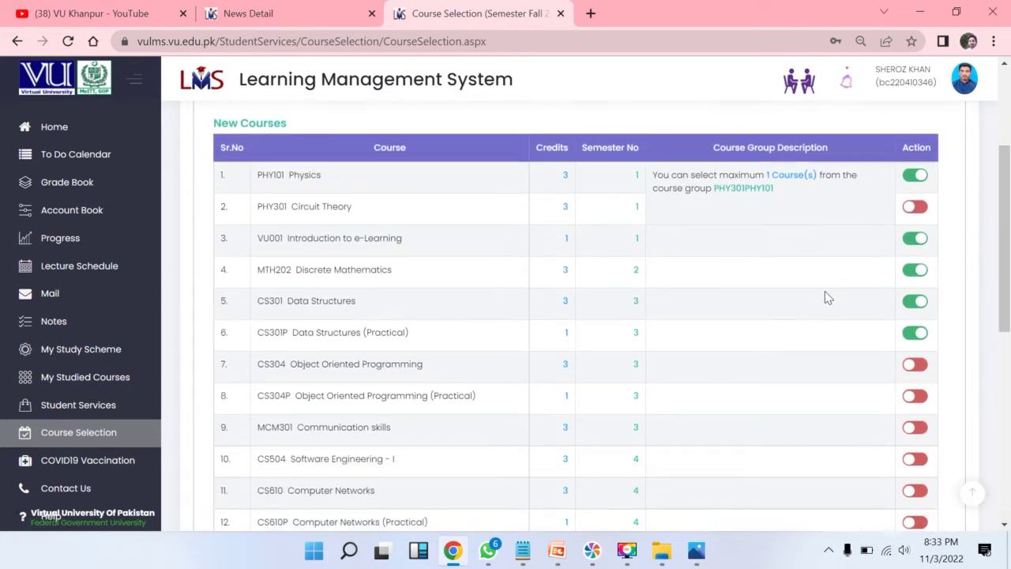
scroll(823, 292, down, 1)
scroll(830, 304, down, 1)
scroll(840, 324, down, 2)
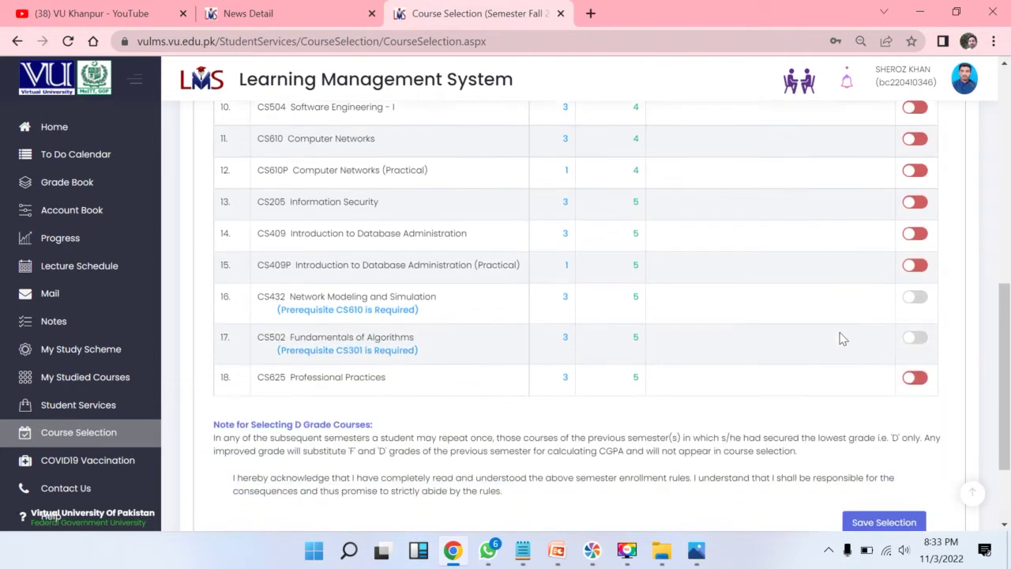
scroll(841, 338, down, 2)
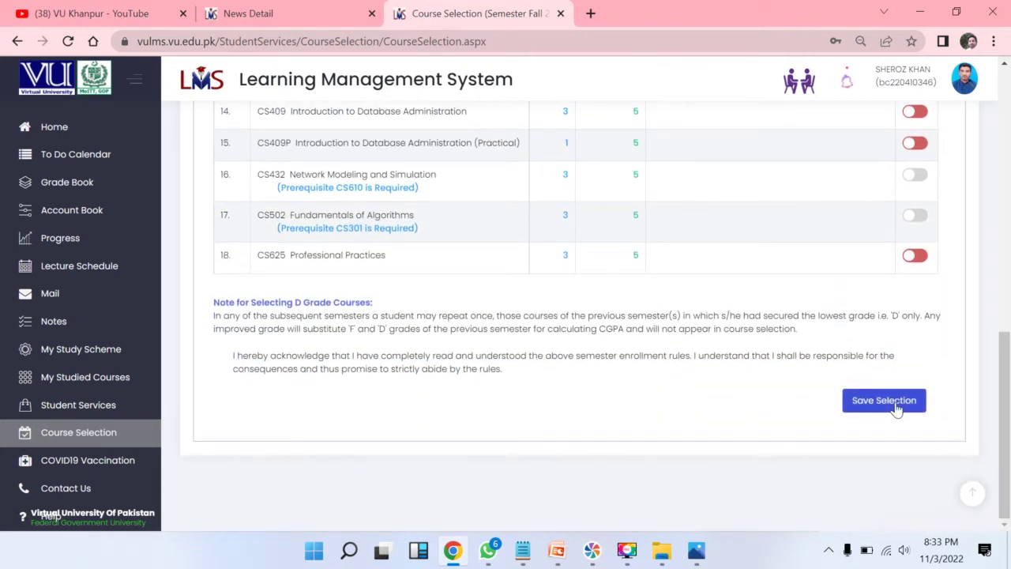
scroll(521, 324, up, 5)
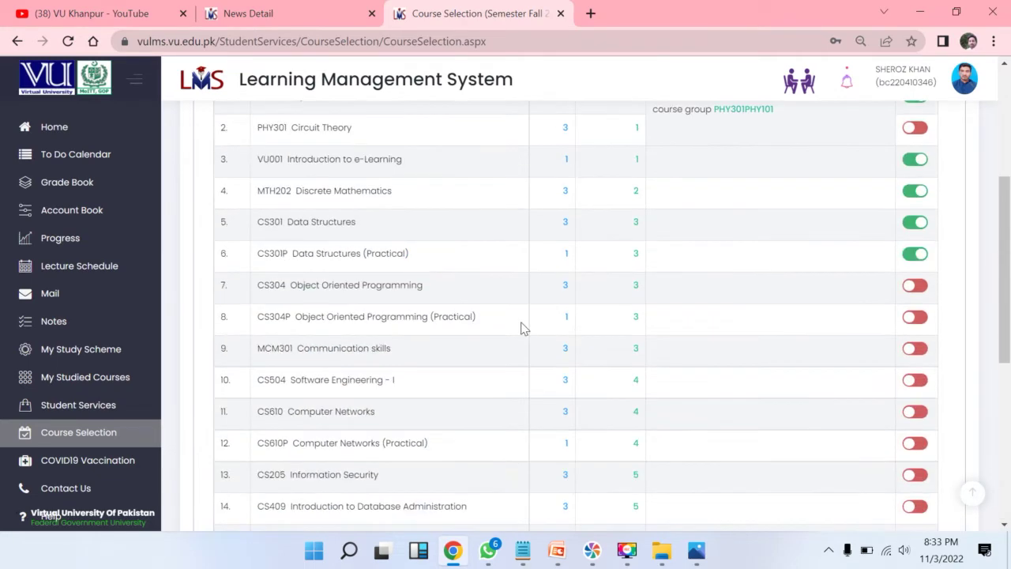
scroll(521, 327, up, 4)
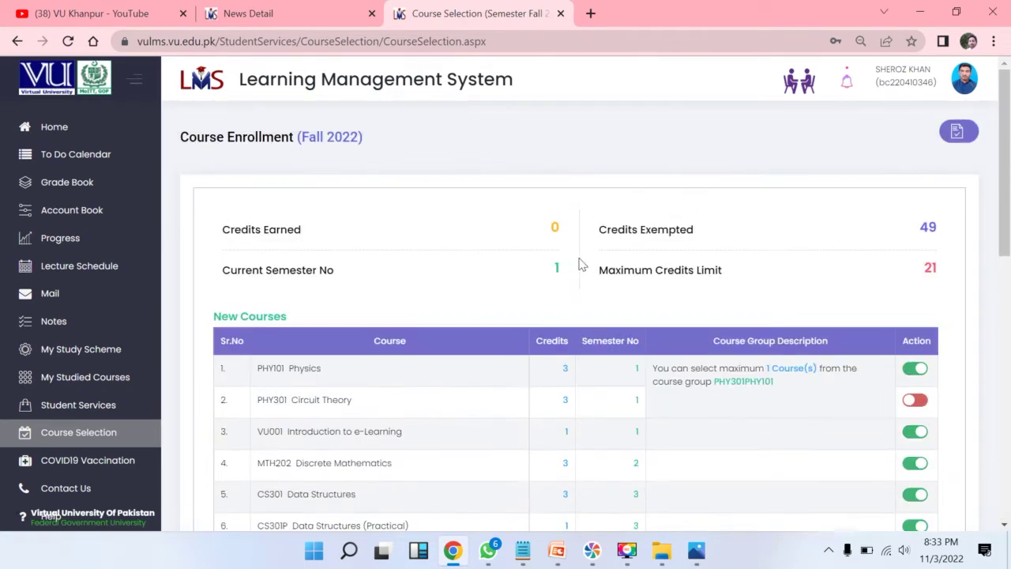
double_click(929, 268)
- Save the Fall 2022 course selection with CS301P included
scroll(860, 264, down, 1)
scroll(864, 284, down, 1)
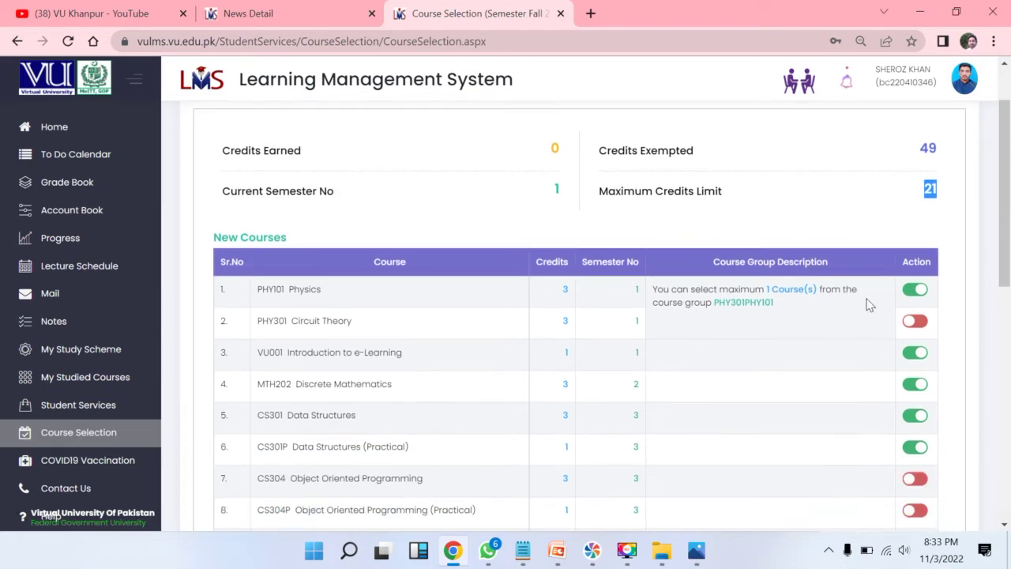
scroll(857, 327, down, 4)
scroll(851, 316, down, 3)
scroll(851, 315, down, 2)
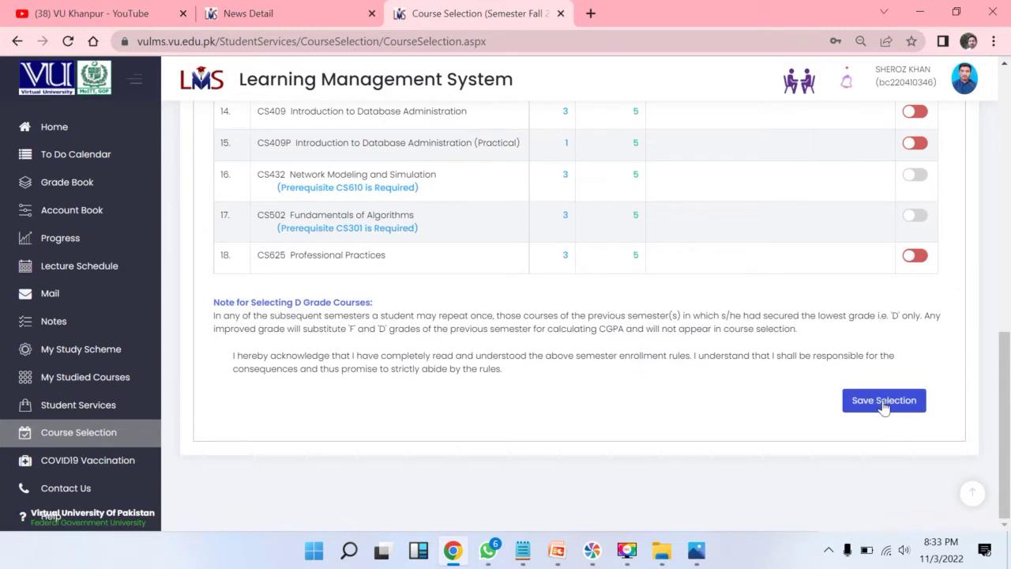
click(884, 402)
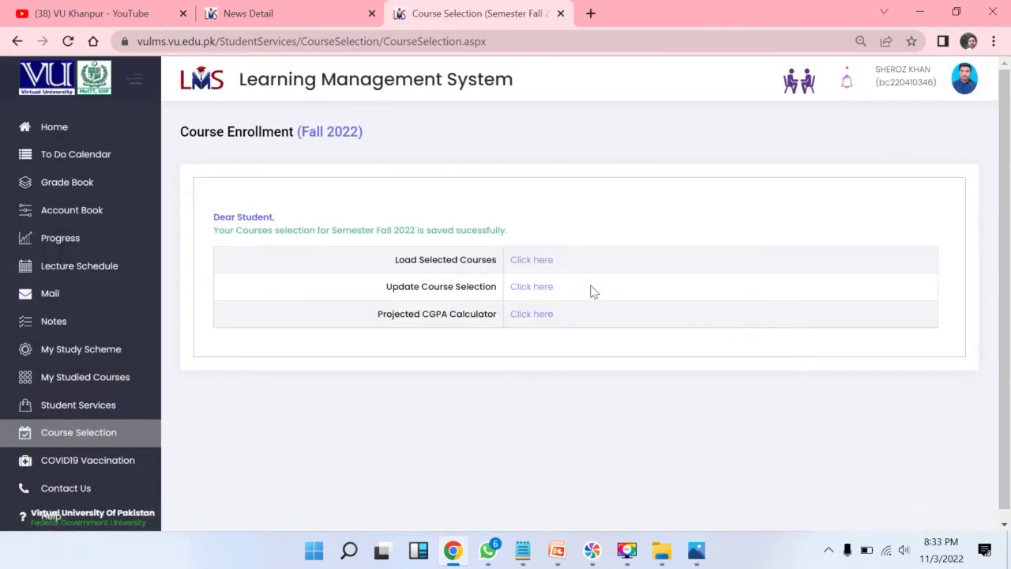
- Load the selected Fall 2022 courses and browse the EDU302, EDU431, EDU433 and EDU604 cards
click(532, 261)
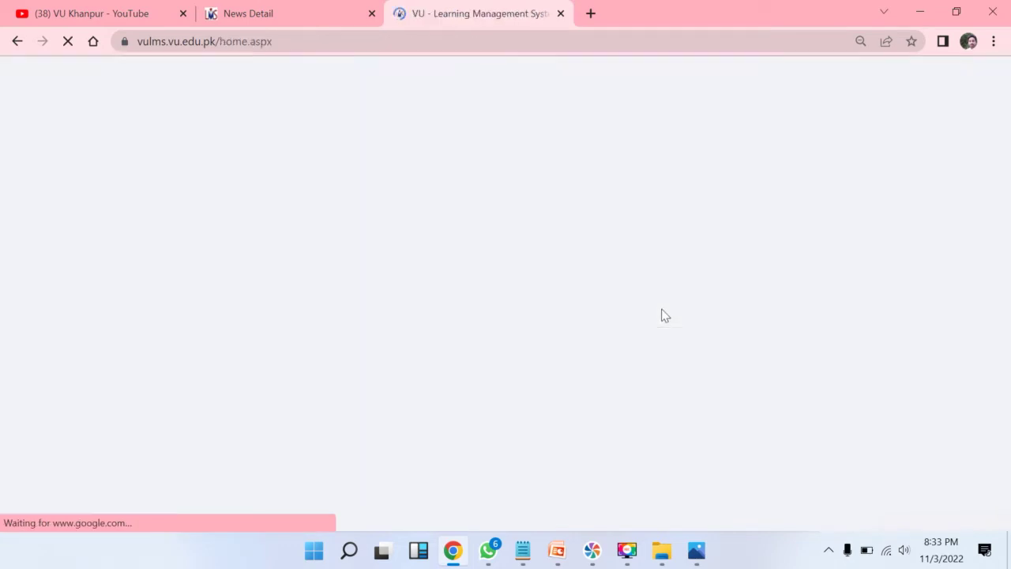
scroll(397, 273, down, 1)
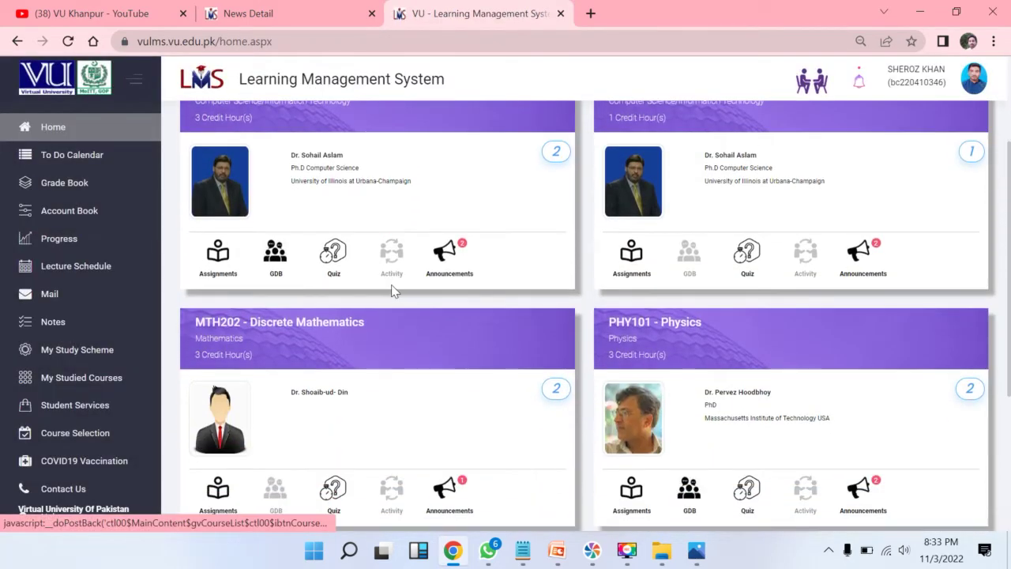
scroll(391, 289, down, 1)
scroll(434, 266, down, 2)
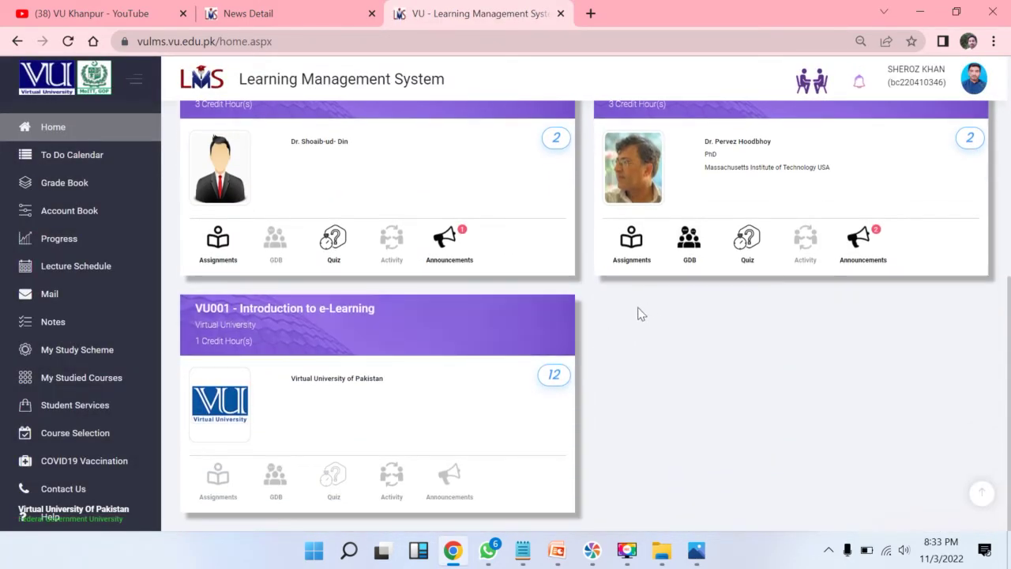
scroll(624, 331, up, 3)
scroll(435, 271, down, 3)
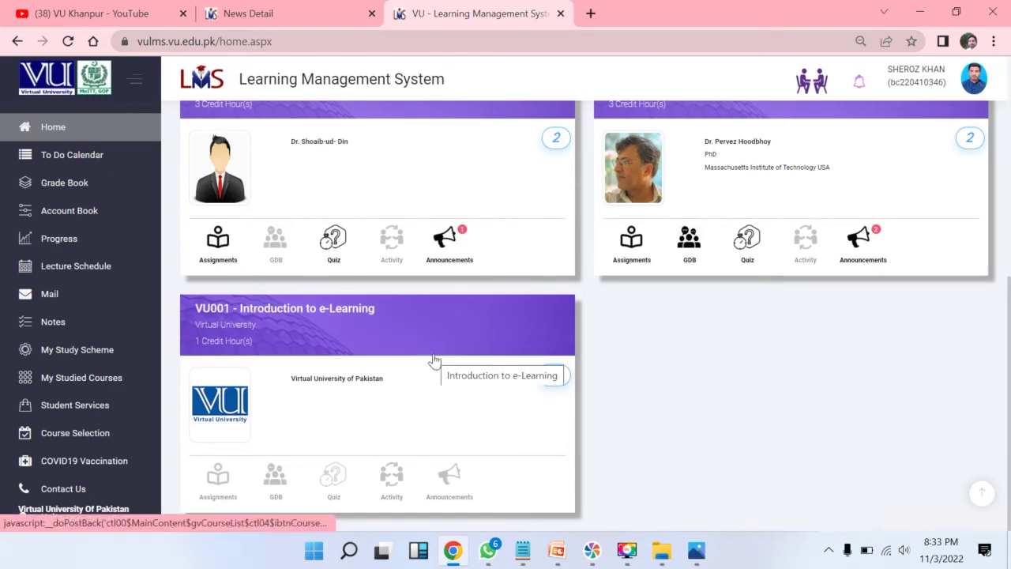
scroll(434, 360, up, 3)
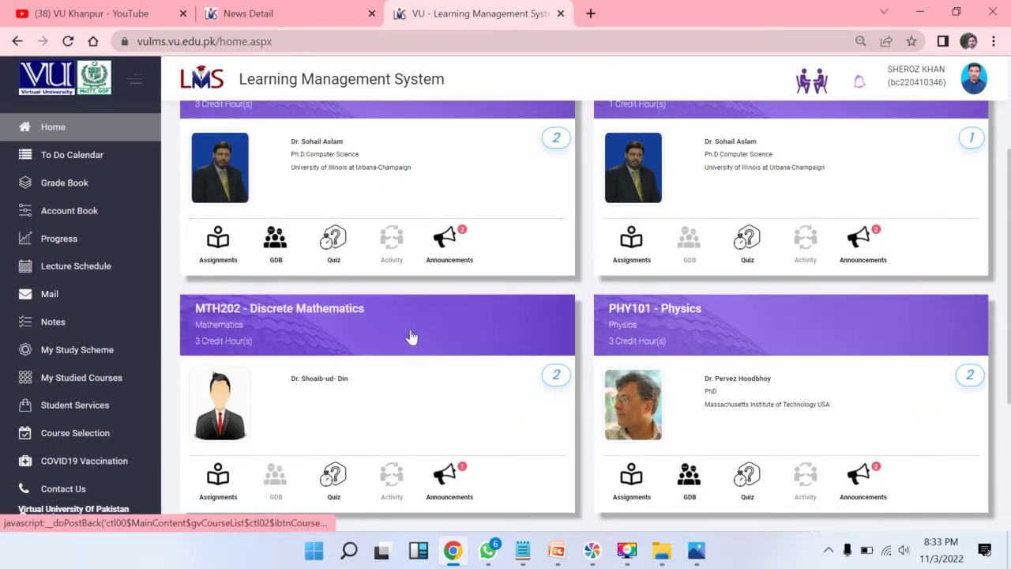
scroll(381, 274, down, 2)
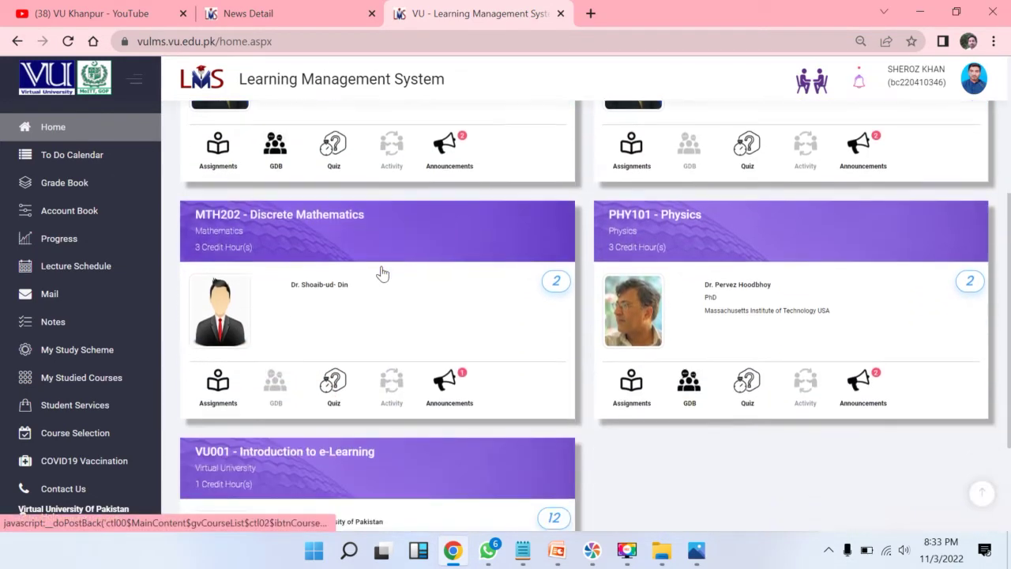
scroll(382, 274, down, 1)
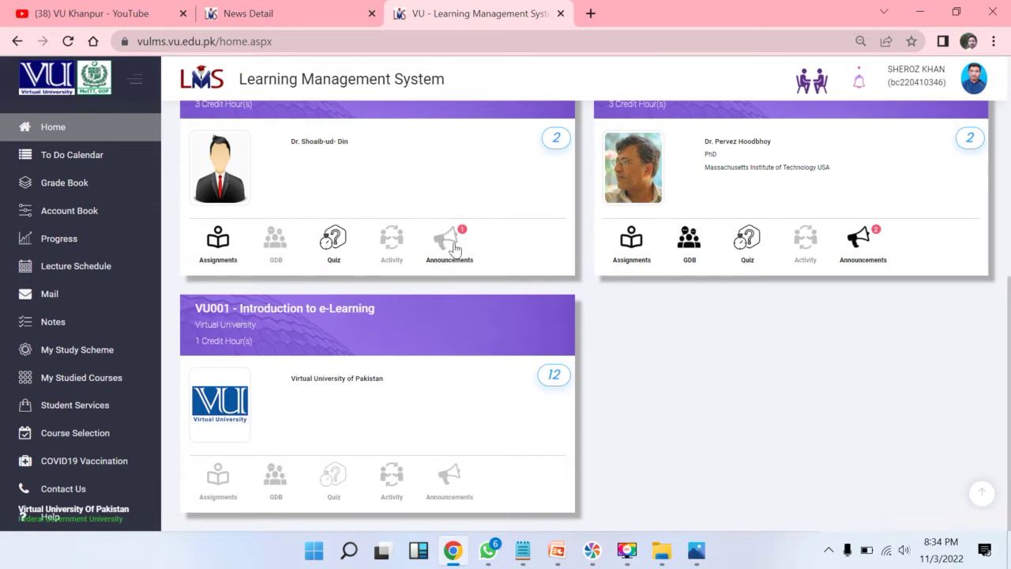
scroll(847, 352, up, 3)
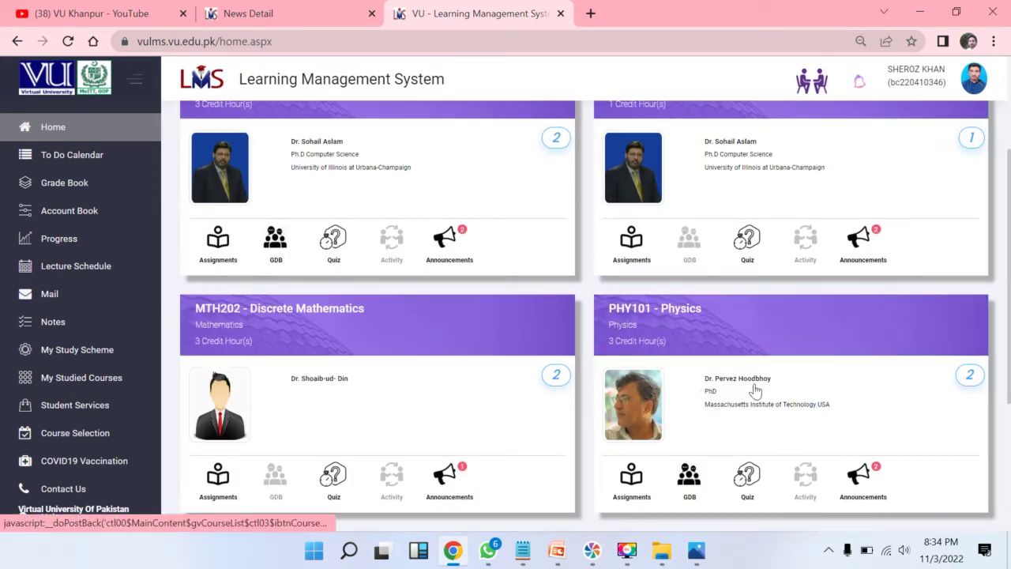
scroll(695, 353, down, 1)
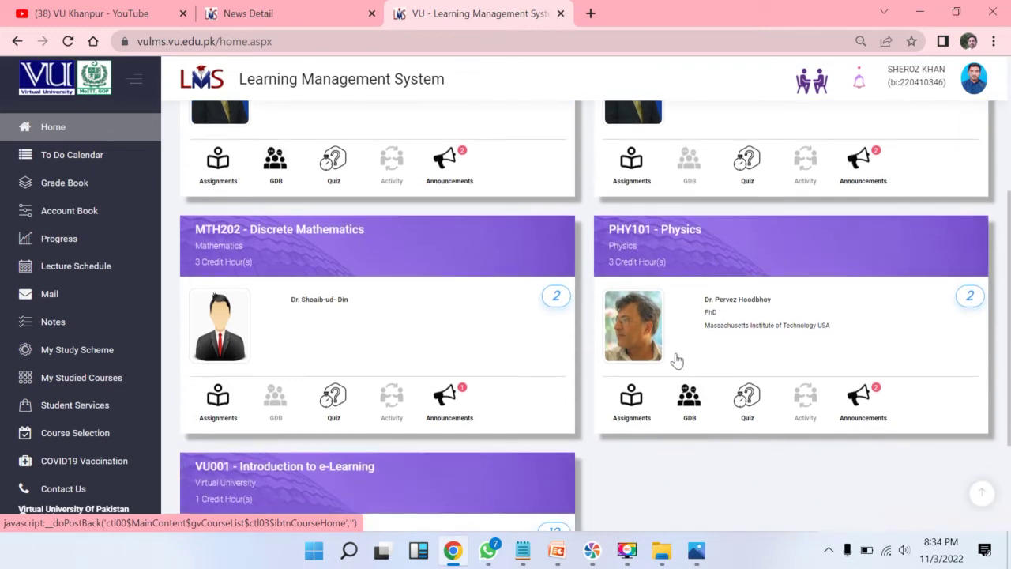
scroll(733, 345, up, 2)
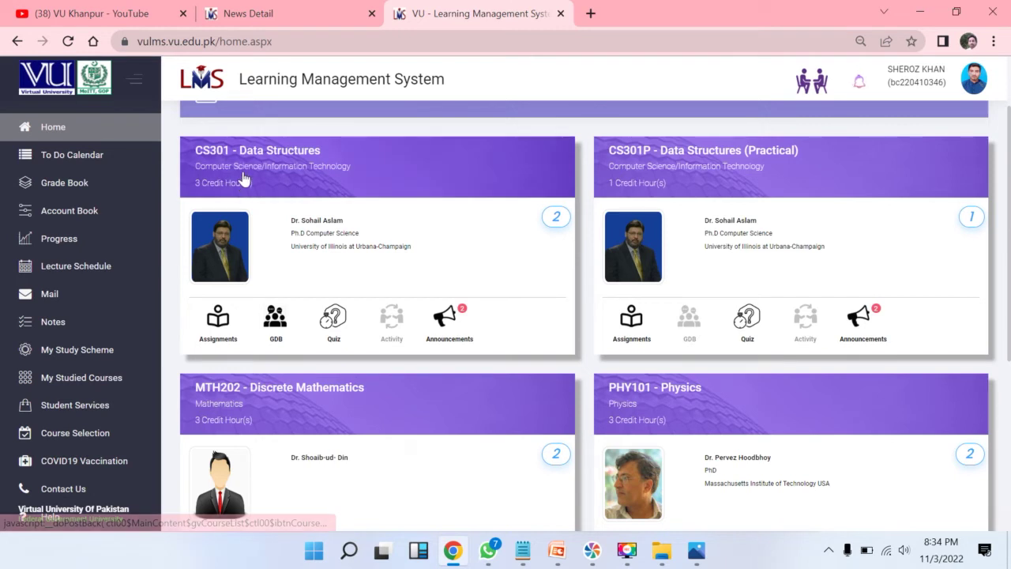
scroll(235, 232, down, 1)
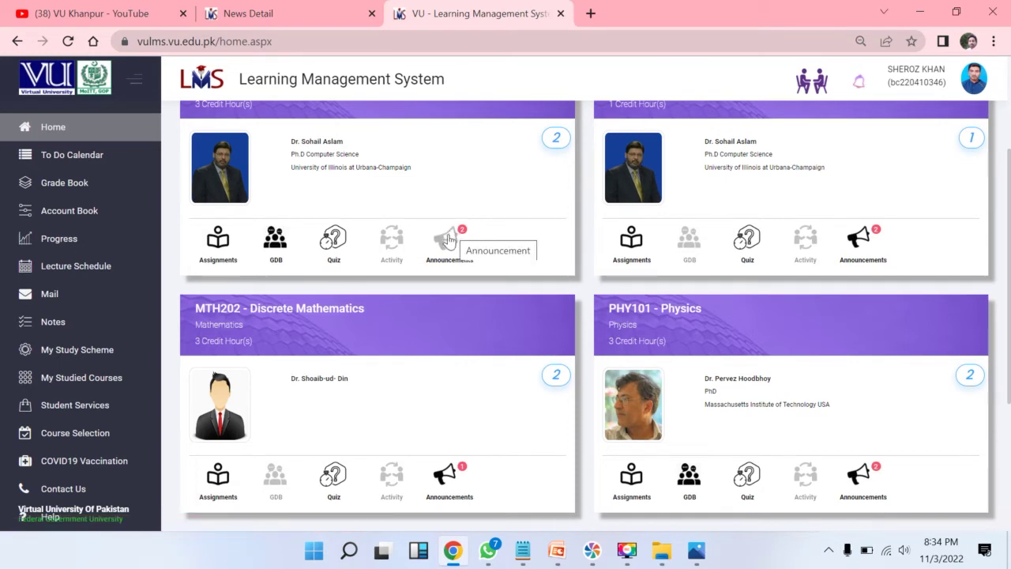
scroll(279, 250, down, 2)
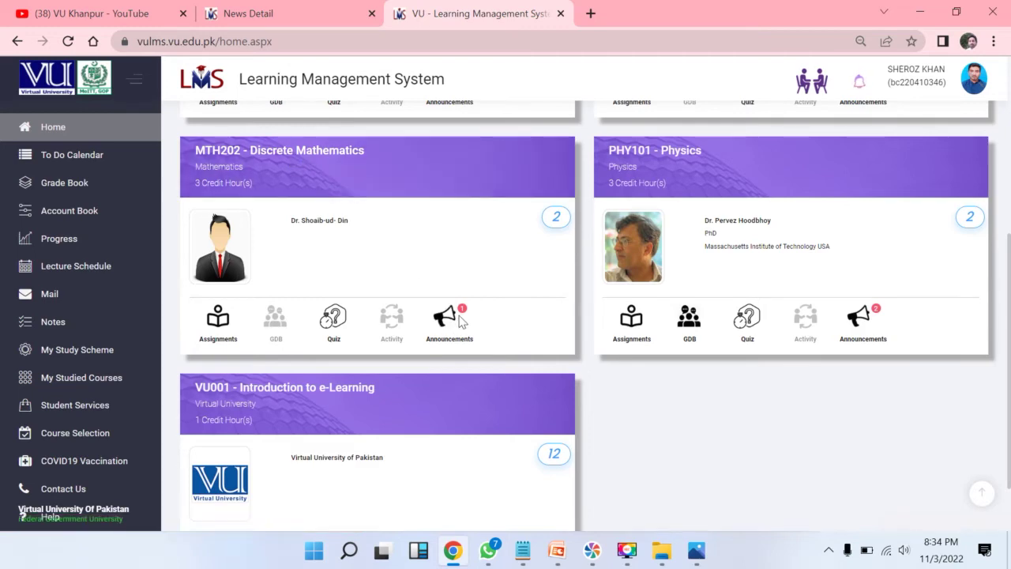
scroll(552, 327, down, 1)
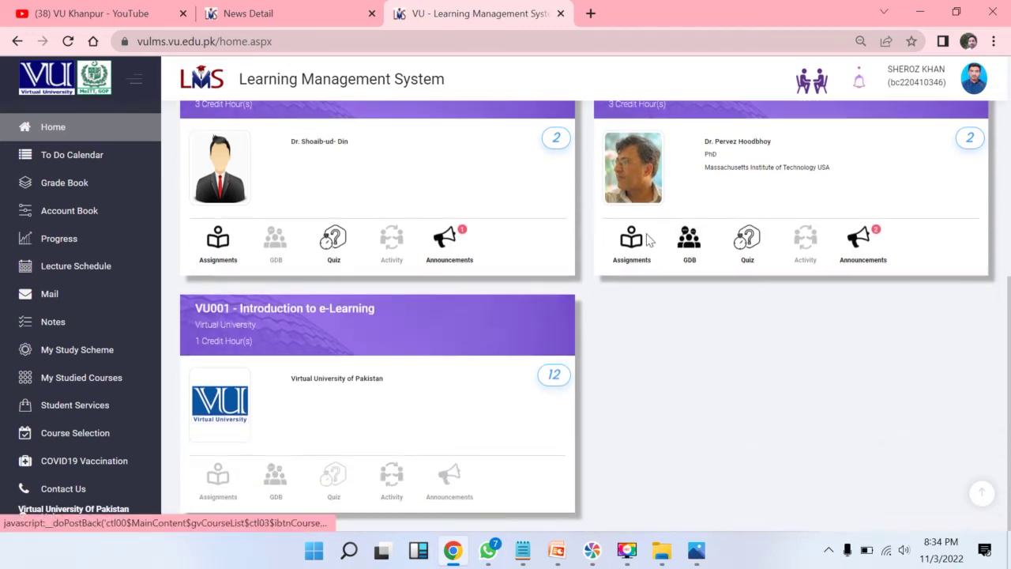
scroll(646, 239, up, 5)
scroll(646, 239, down, 5)
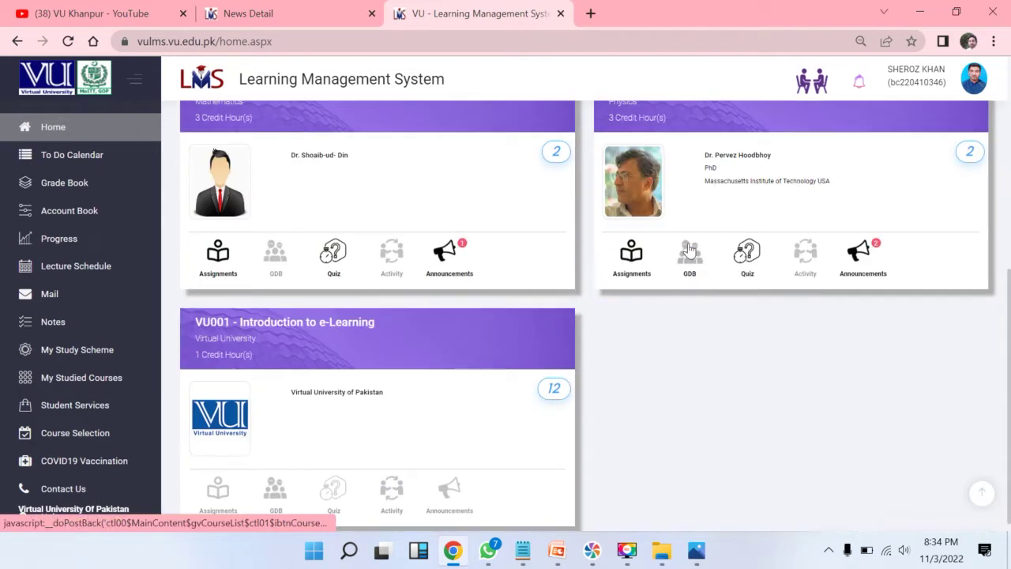
scroll(733, 223, up, 5)
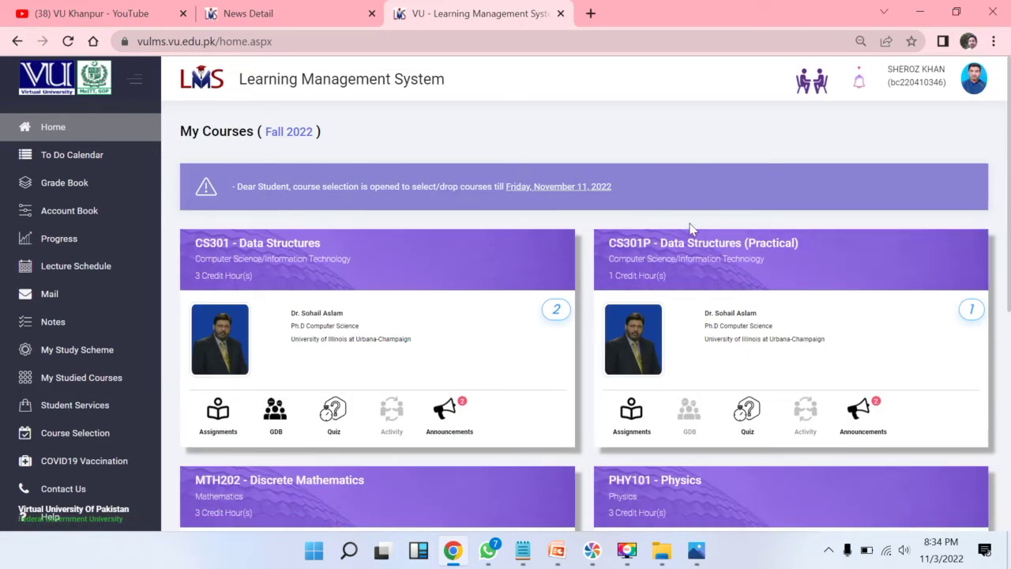
scroll(690, 227, down, 2)
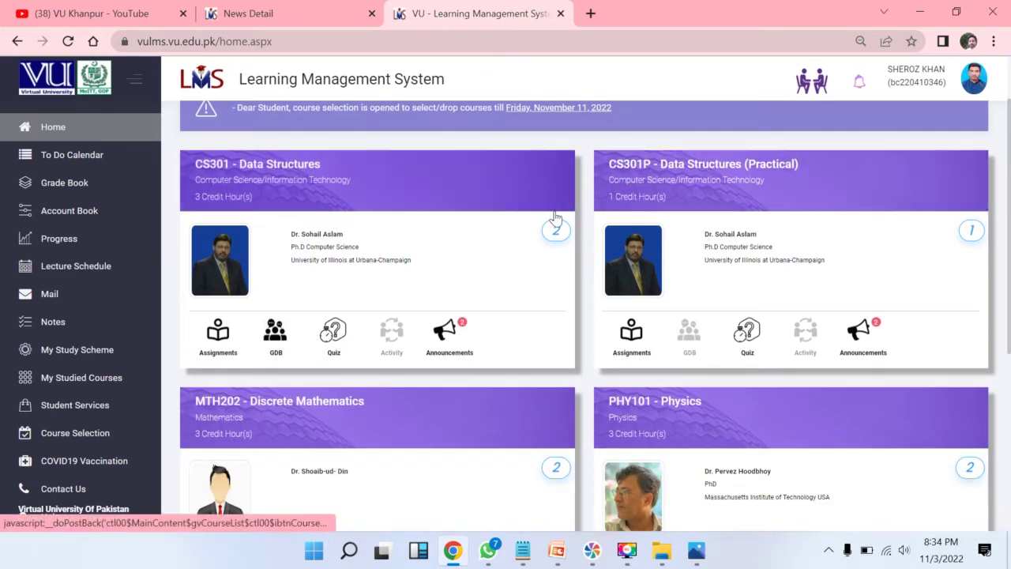
scroll(345, 205, down, 3)
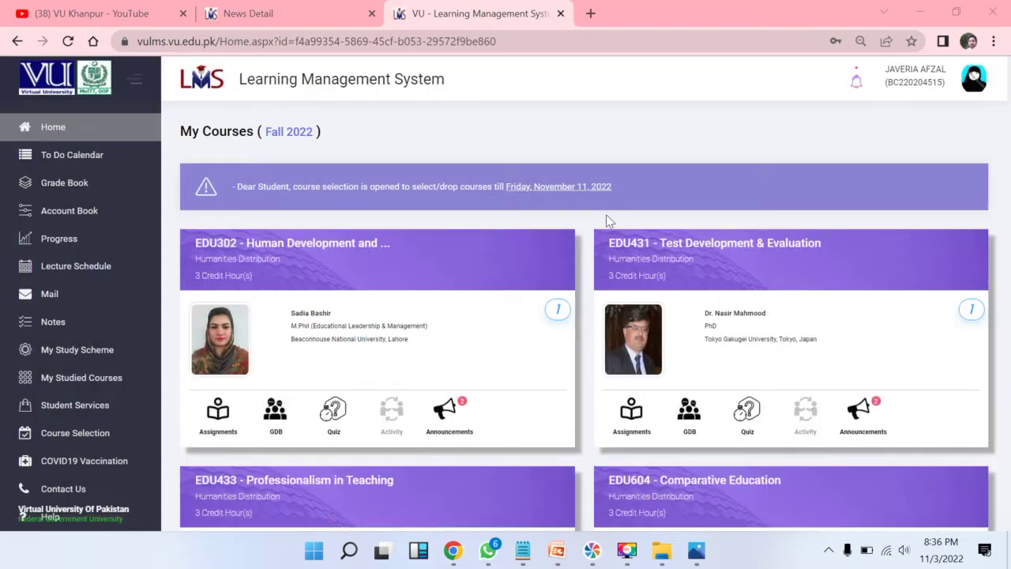
- Check the Grade Book's 19 of 55 credits earned and Spring 2022 results, then return to PowerPoint
click(71, 194)
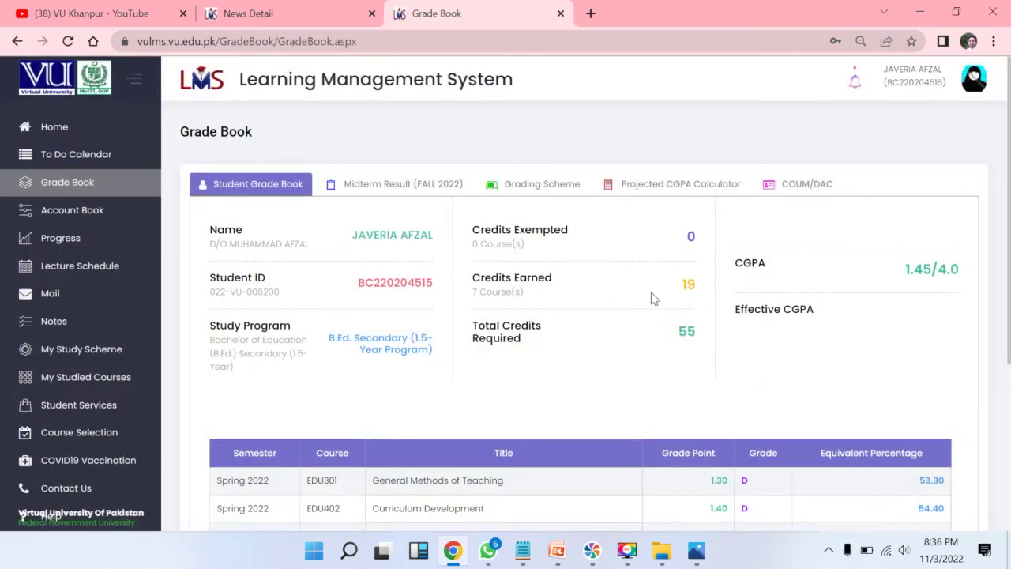
double_click(687, 283)
scroll(588, 329, down, 3)
drag(679, 172, 701, 180)
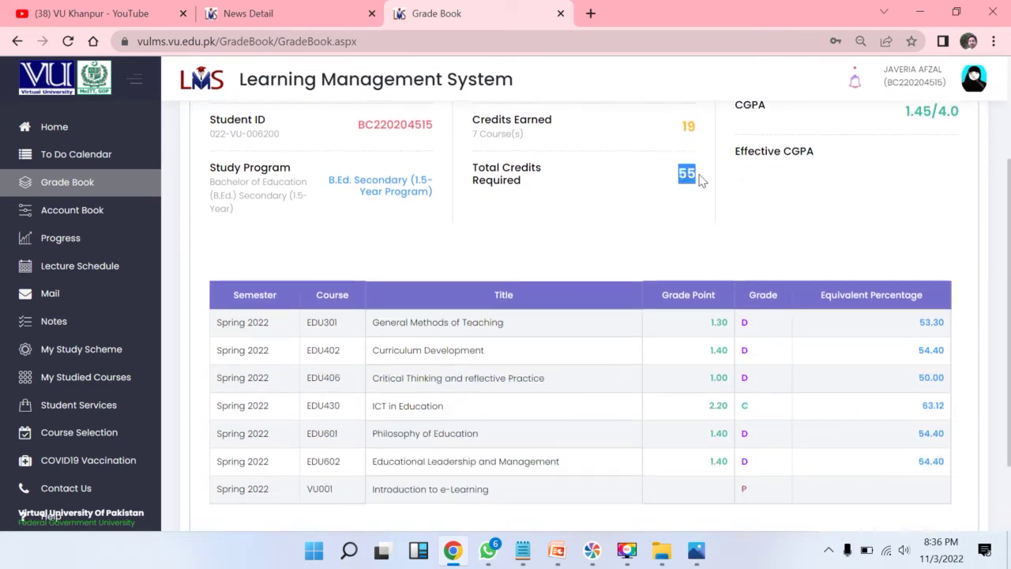
scroll(581, 202, down, 1)
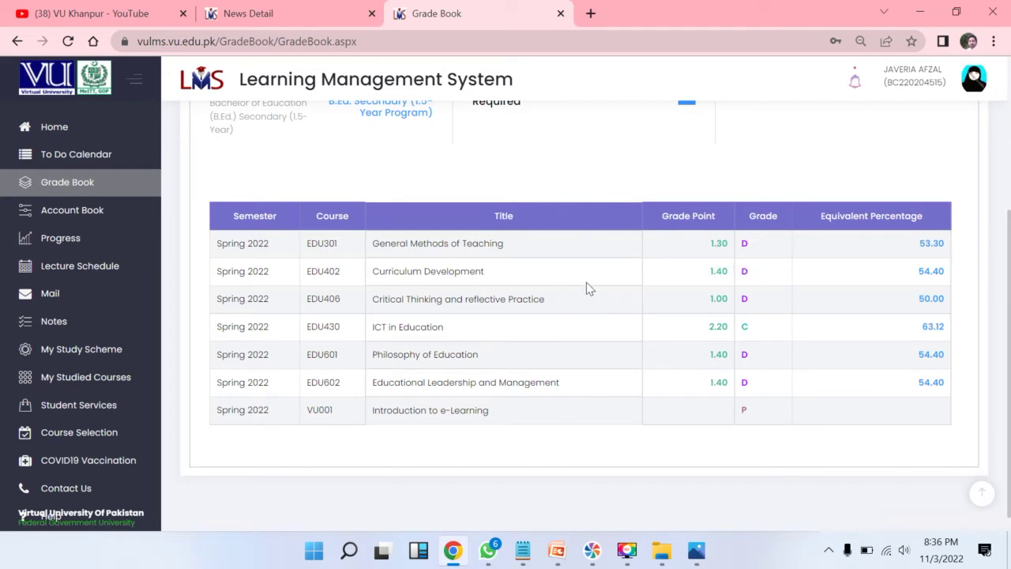
scroll(347, 314, up, 3)
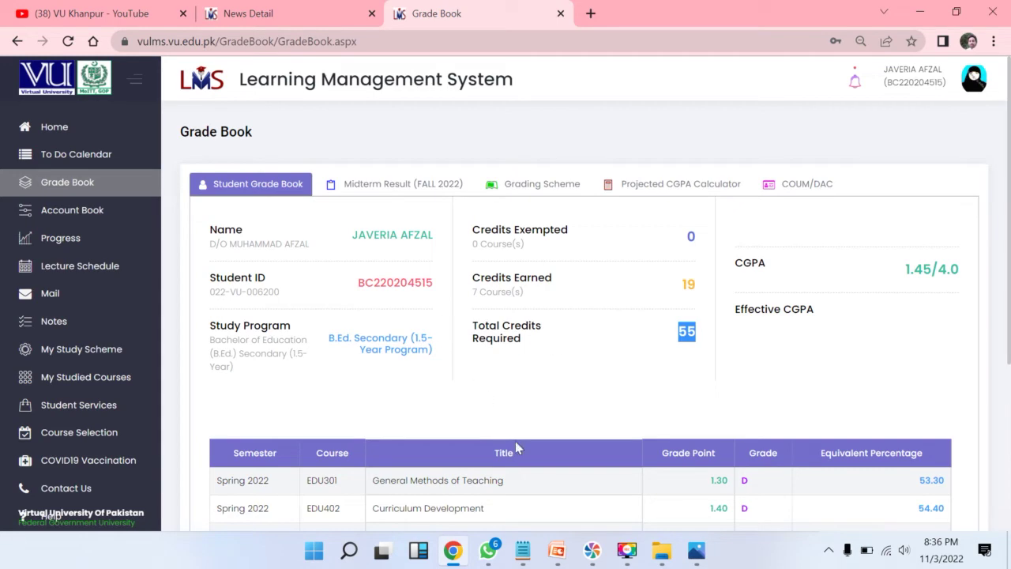
click(557, 550)
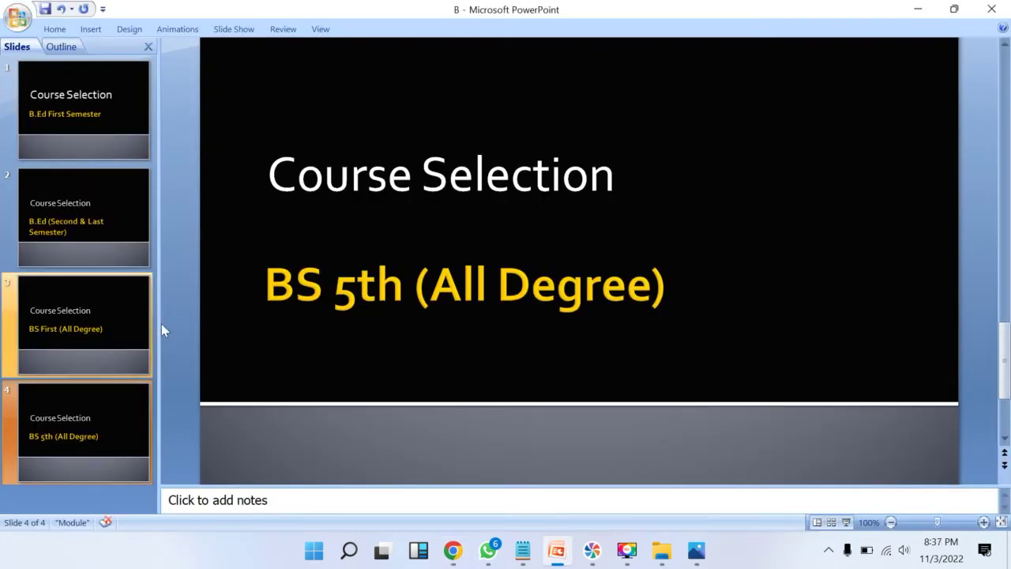
- Show the B.Ed (Second & Last Semester) slide, then go back to the Grade Book in Chrome
click(69, 225)
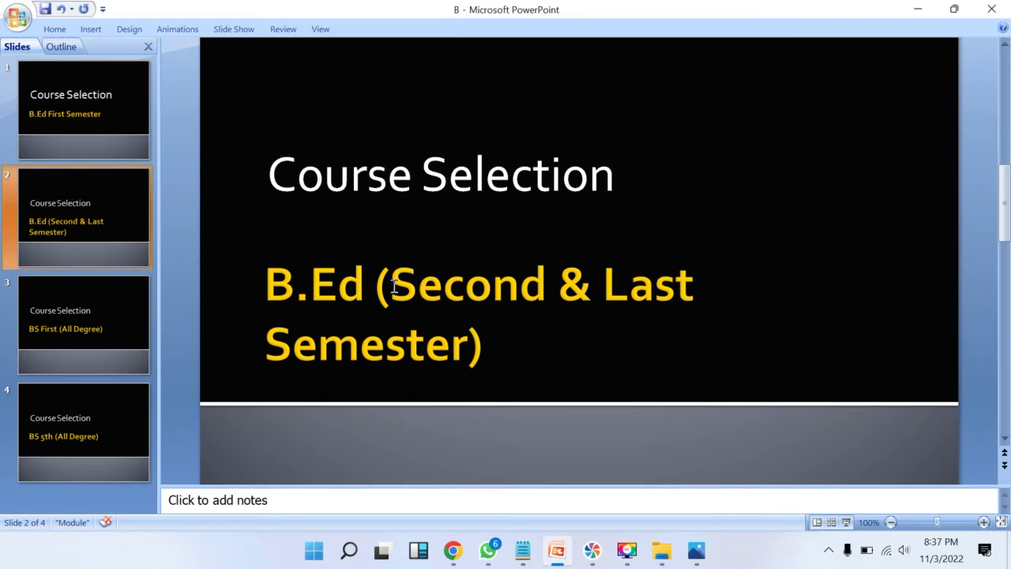
drag(390, 286, 543, 294)
click(585, 339)
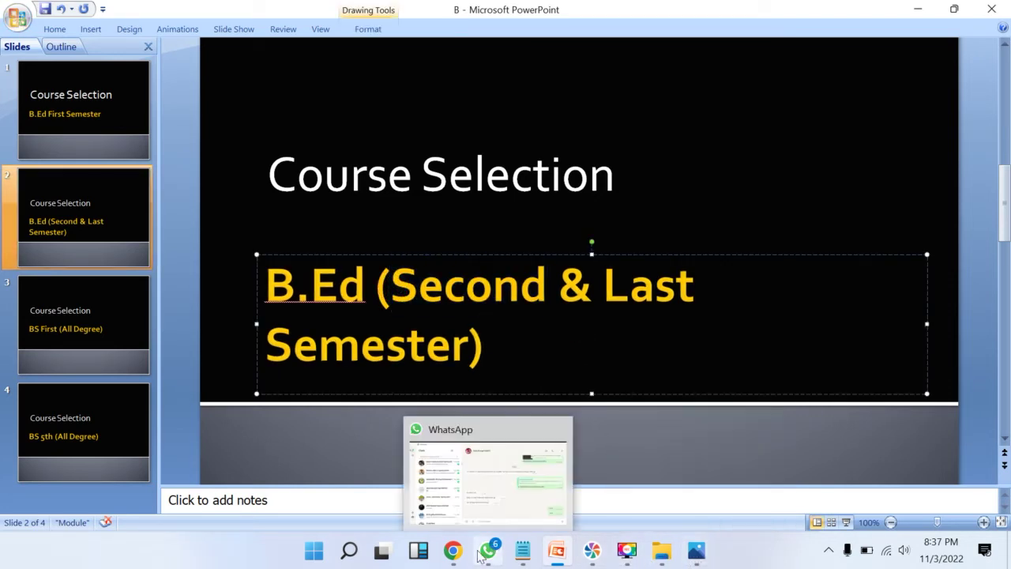
click(452, 549)
scroll(94, 356, down, 1)
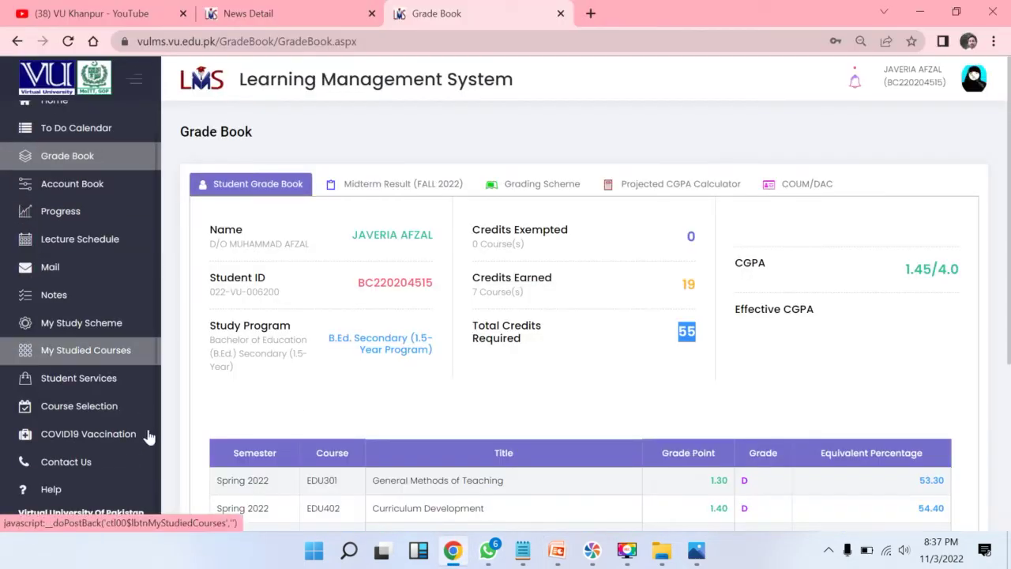
- Open the Course Selection page and review the D Grade Courses and New Courses tables
click(79, 406)
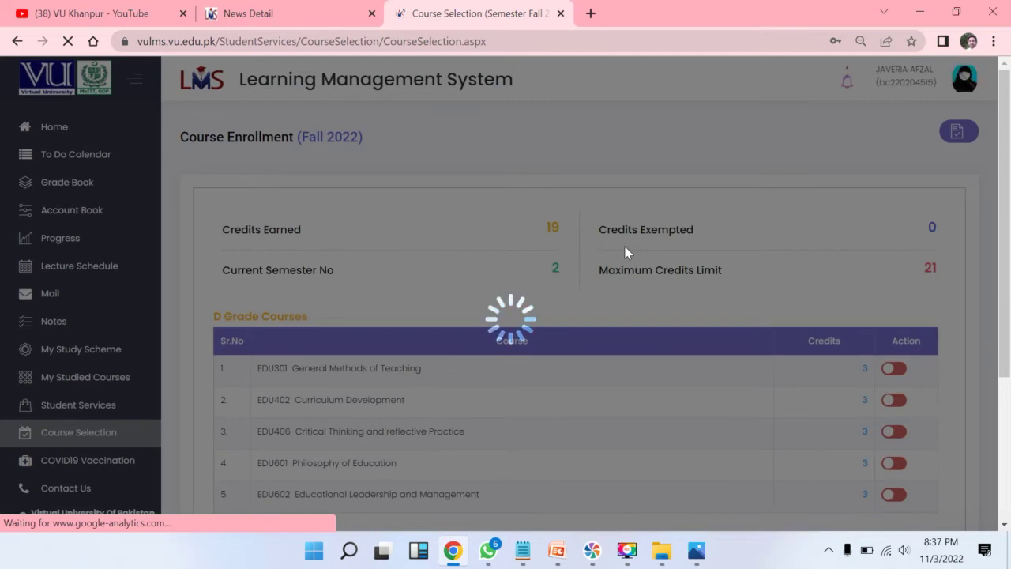
scroll(624, 256, down, 1)
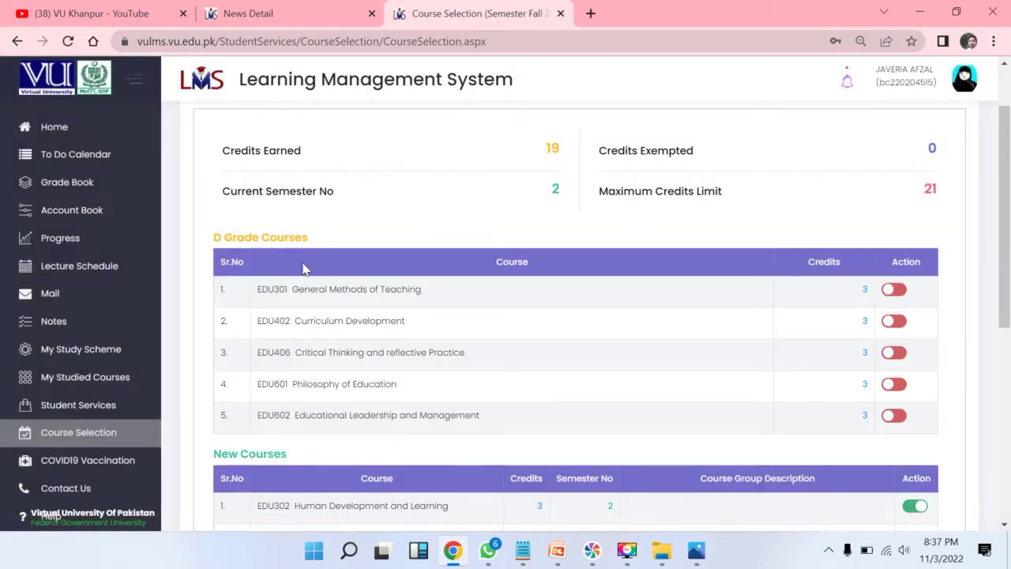
drag(314, 238, 214, 244)
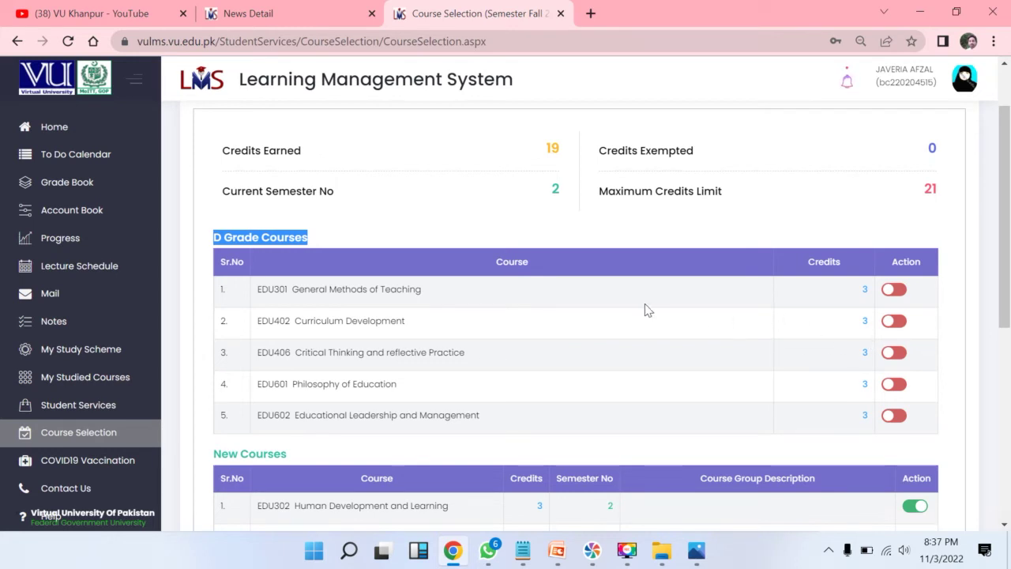
scroll(645, 309, down, 1)
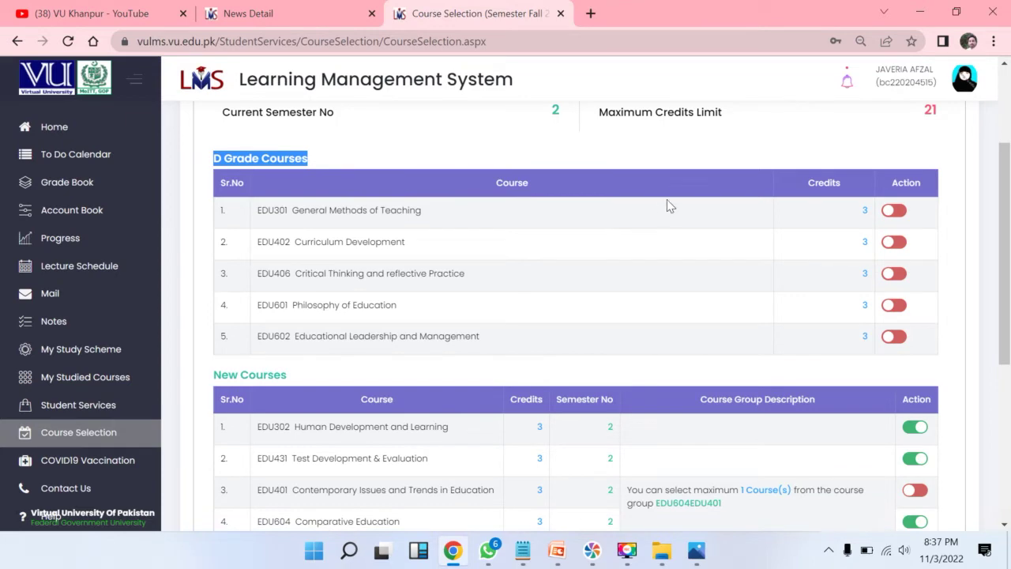
scroll(666, 204, down, 1)
scroll(715, 181, down, 1)
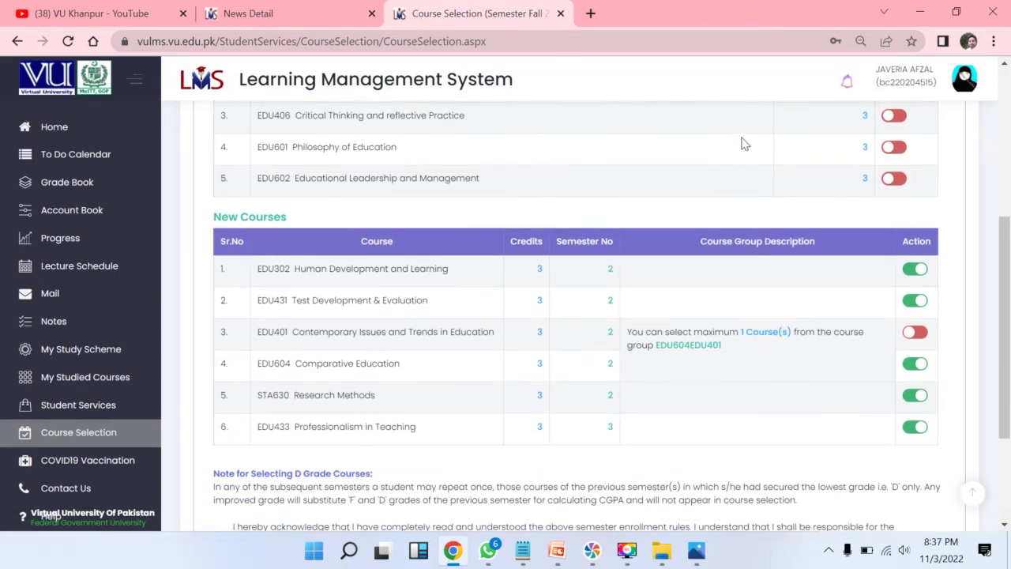
scroll(713, 197, down, 1)
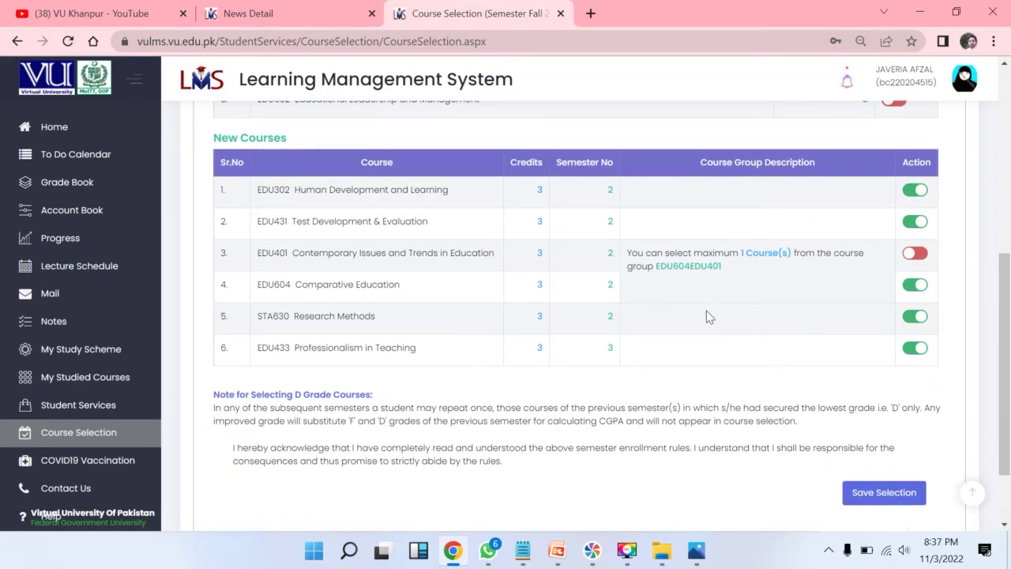
scroll(711, 312, down, 1)
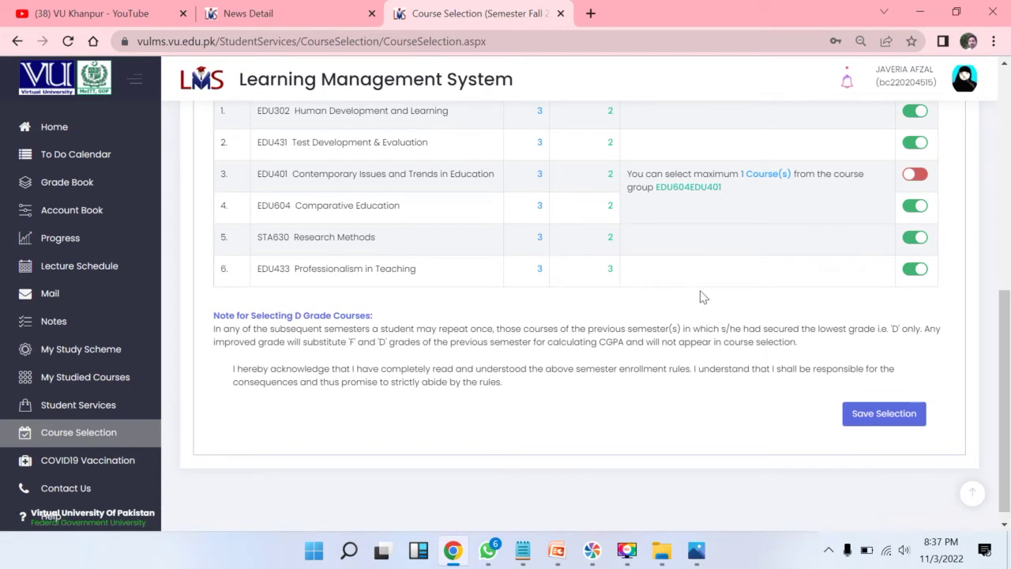
scroll(711, 294, up, 1)
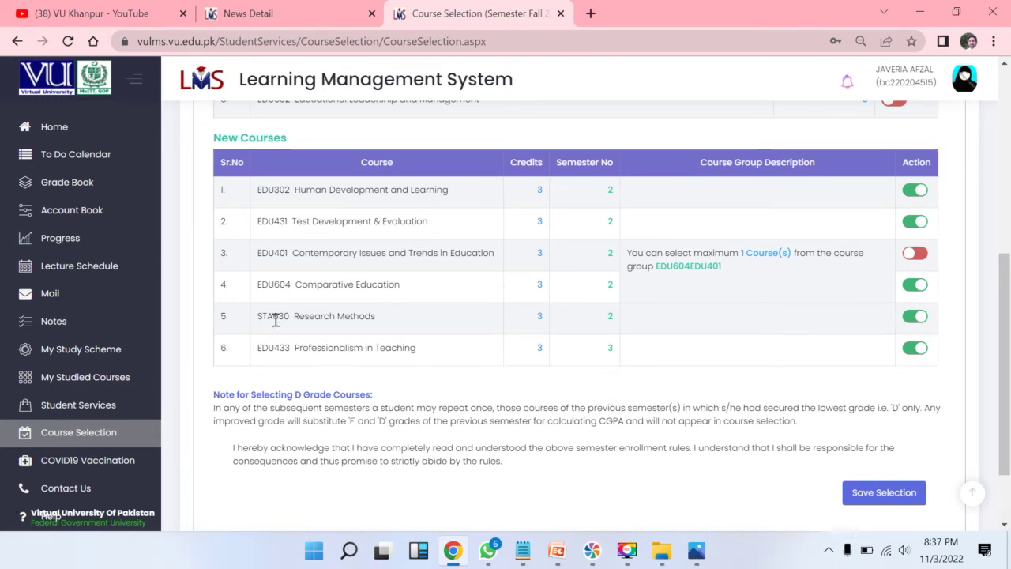
- Toggle the STA630 Research Methods and EDU433 Professionalism in Teaching selections, leaving both on
drag(264, 316, 391, 314)
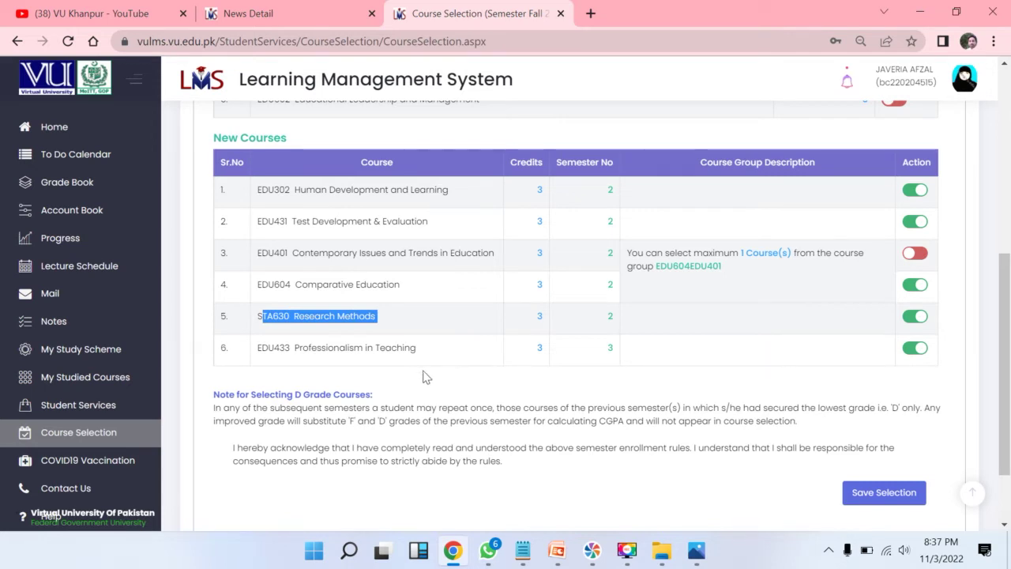
click(916, 349)
click(916, 349)
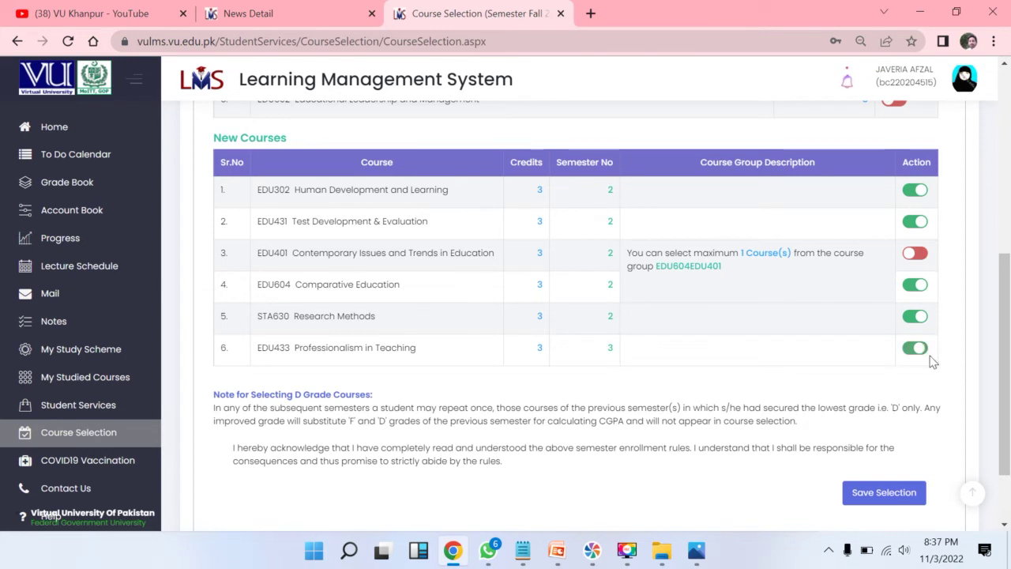
click(915, 316)
click(920, 351)
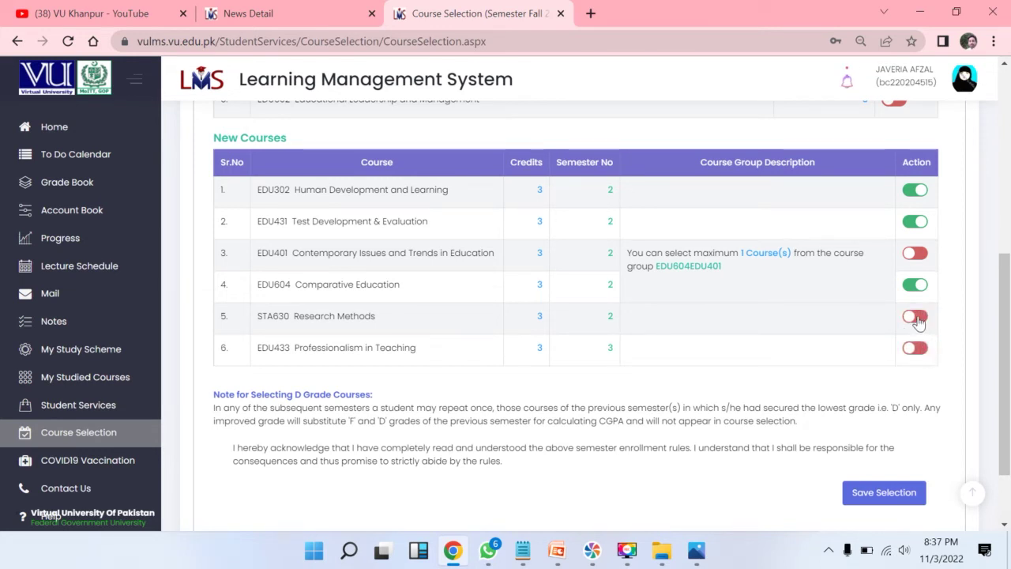
click(917, 318)
click(922, 349)
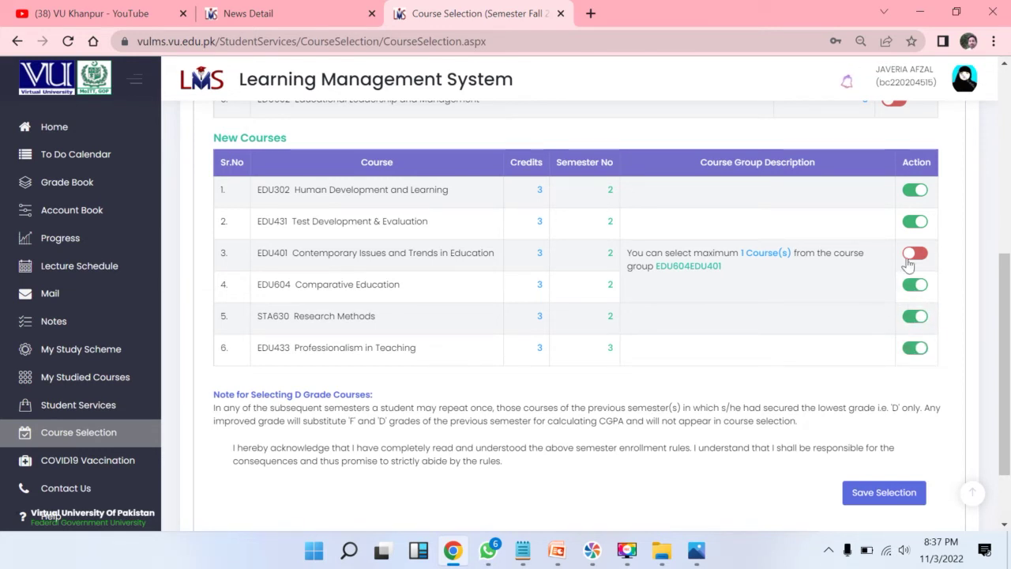
- Drop EDU433 and save the selection of EDU302, EDU431, EDU604 and STA630
scroll(908, 213, down, 1)
scroll(869, 217, down, 1)
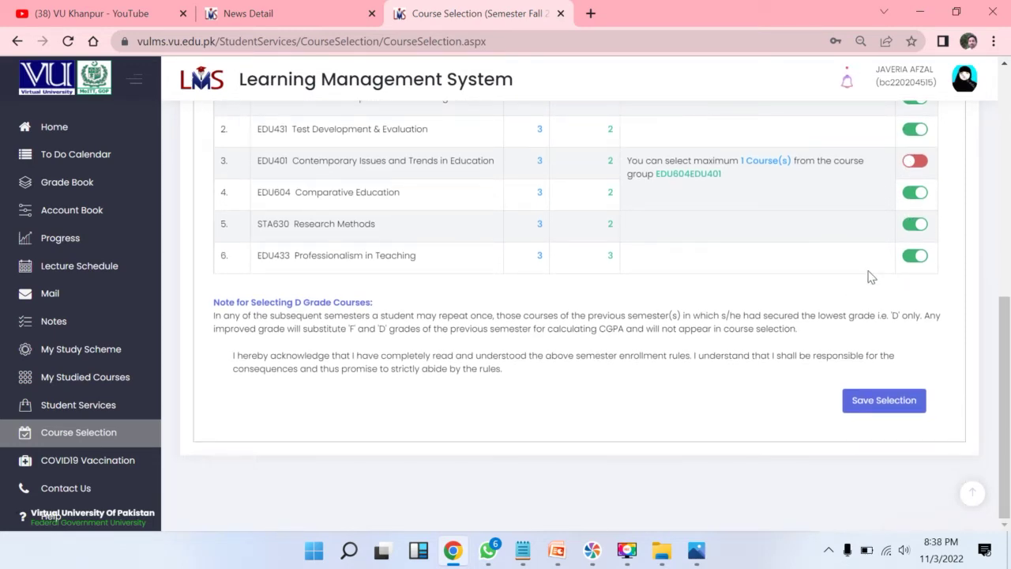
click(908, 256)
scroll(721, 262, up, 3)
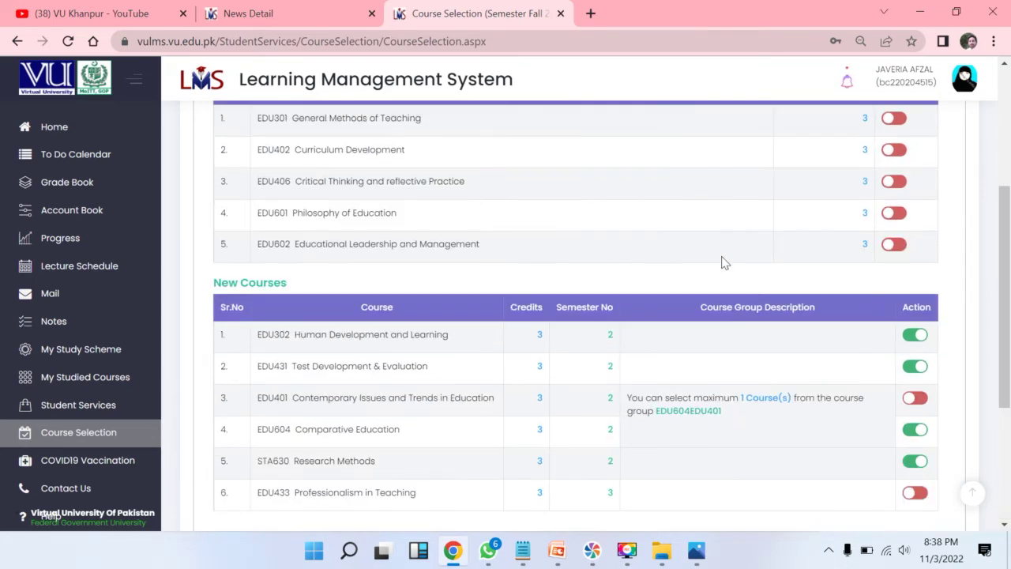
scroll(652, 228, down, 3)
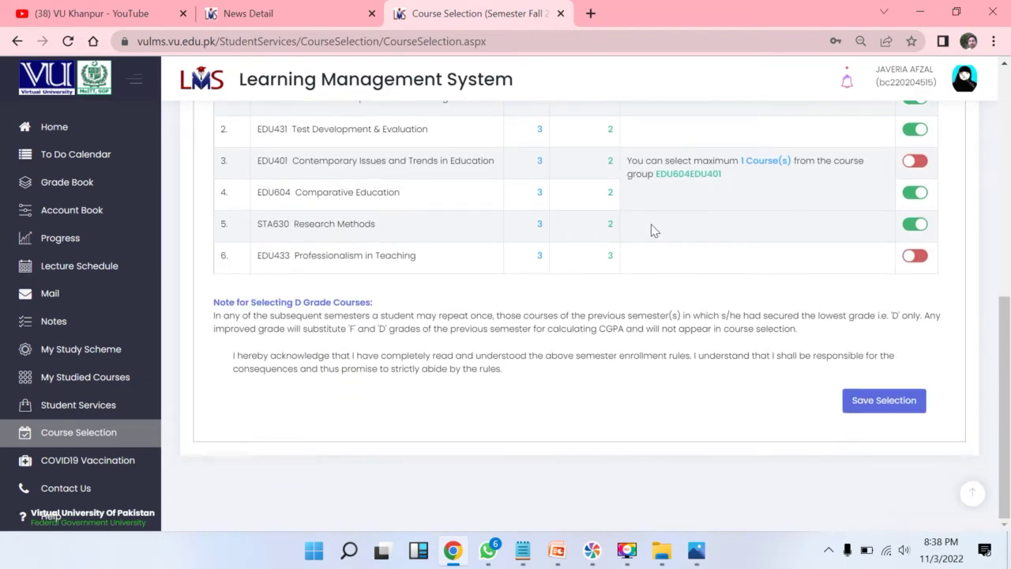
click(881, 405)
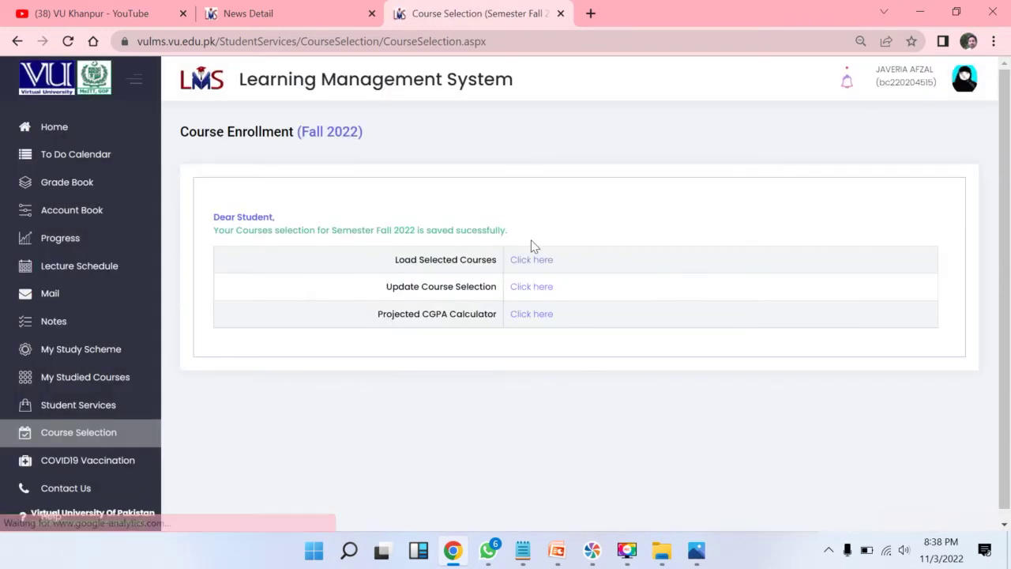
- Load the saved courses and review the EDU302, EDU431, EDU604 and STA630 Home page cards
click(535, 261)
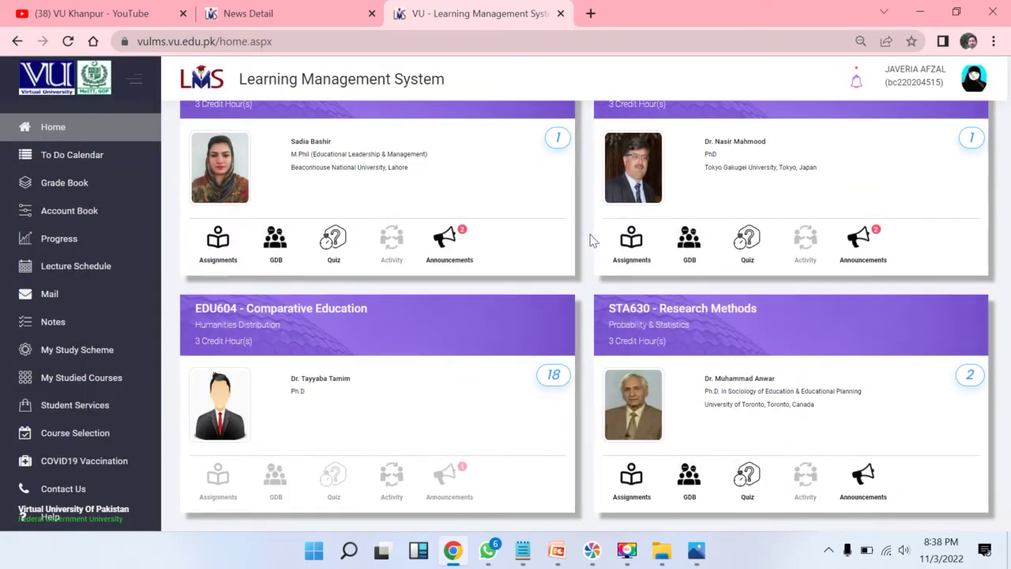
scroll(616, 262, down, 2)
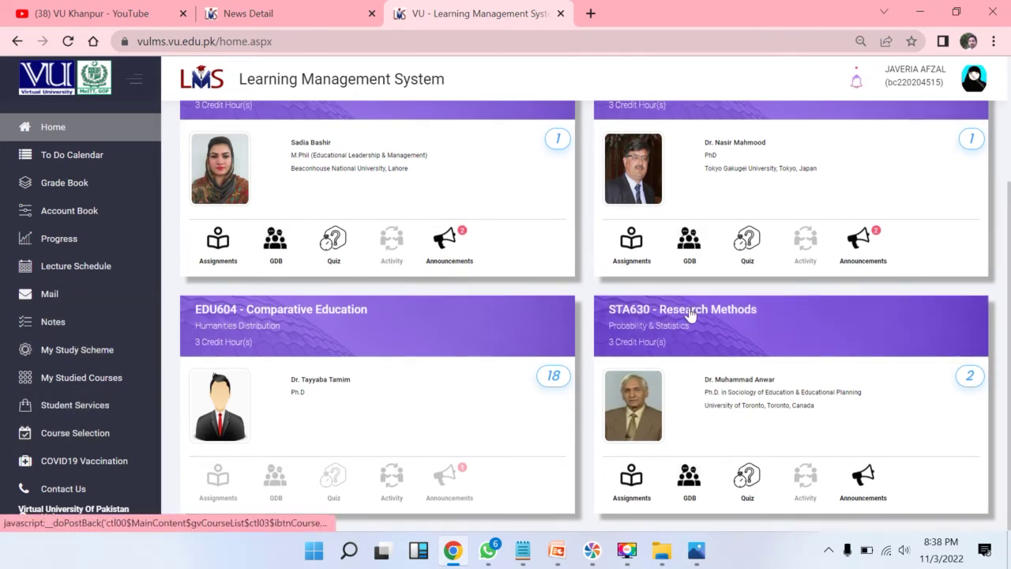
scroll(469, 233, up, 2)
scroll(346, 276, down, 1)
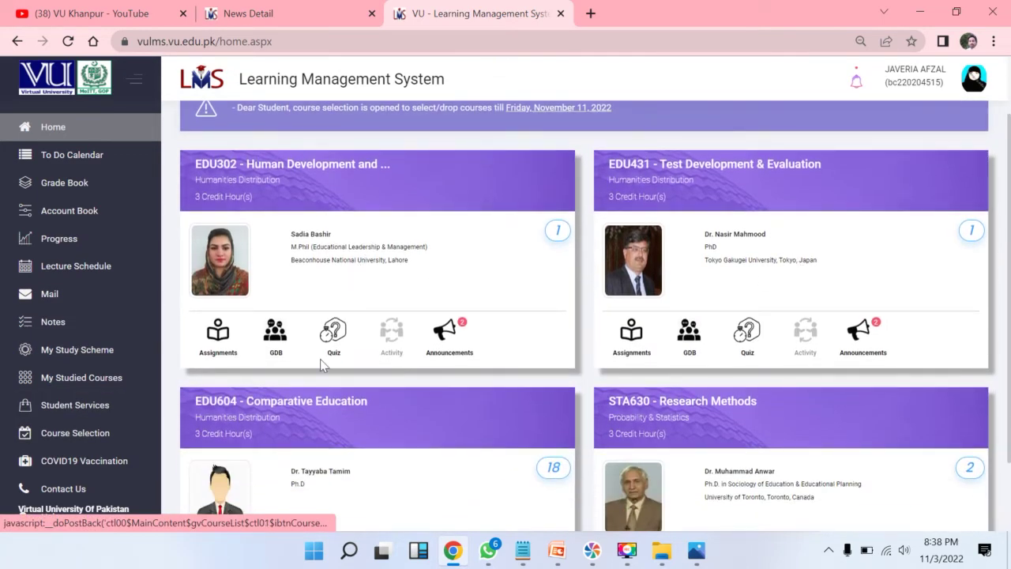
scroll(357, 367, down, 1)
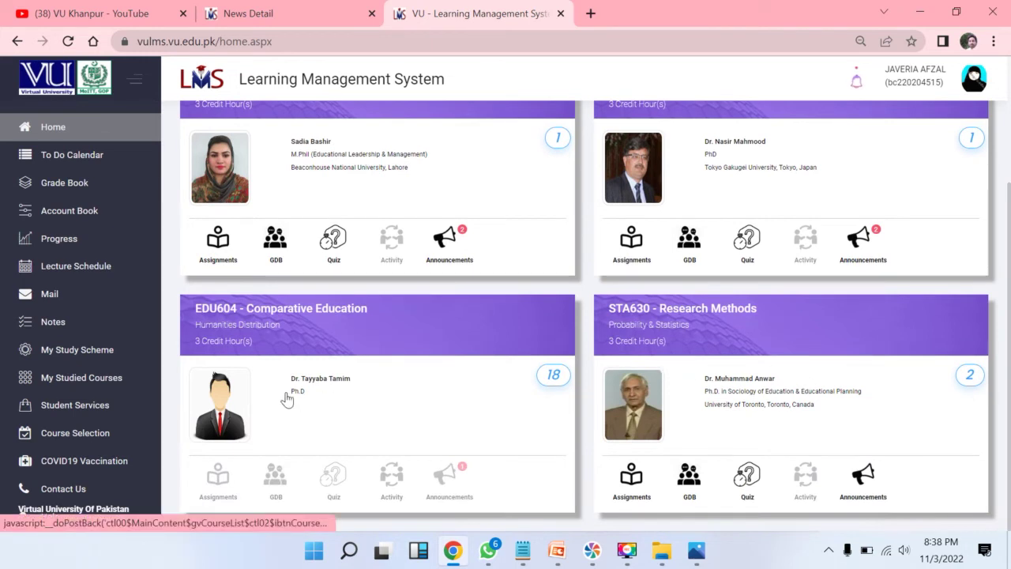
- Switch on EDU433 Professionalism in Teaching in New Courses and re-save the Fall 2022 selection
click(73, 441)
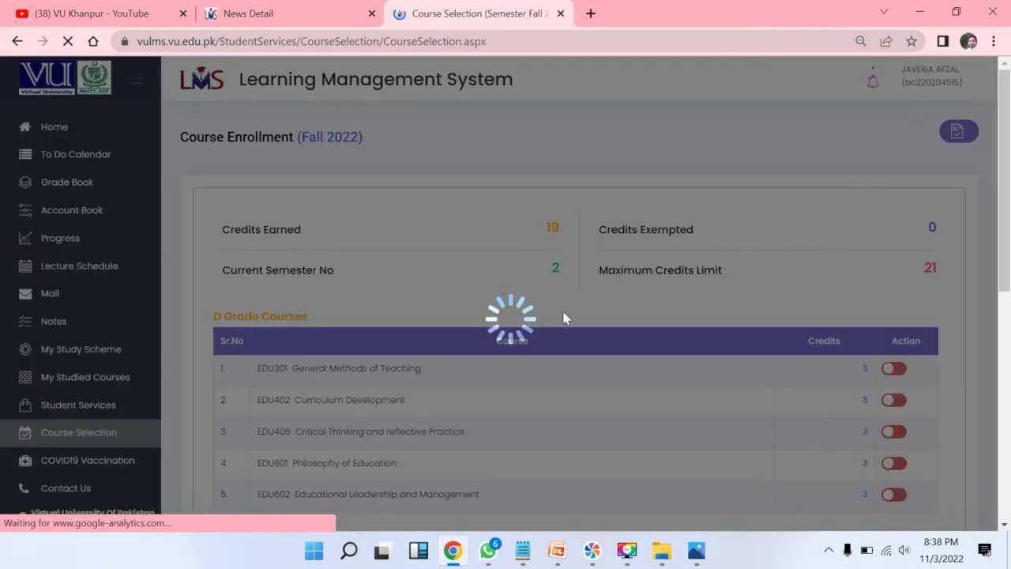
scroll(561, 312, down, 1)
scroll(614, 264, down, 1)
scroll(742, 331, down, 2)
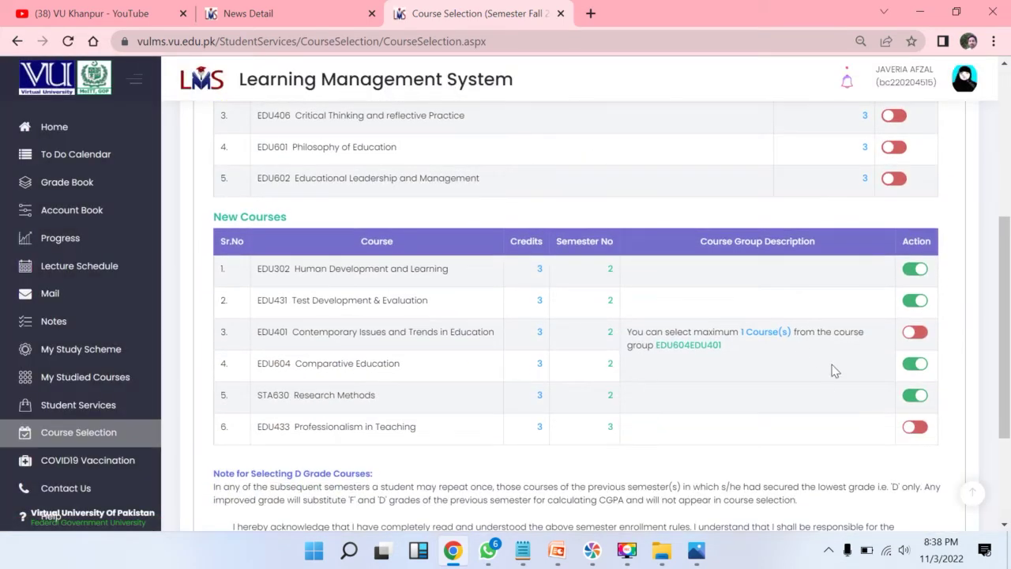
scroll(833, 369, down, 1)
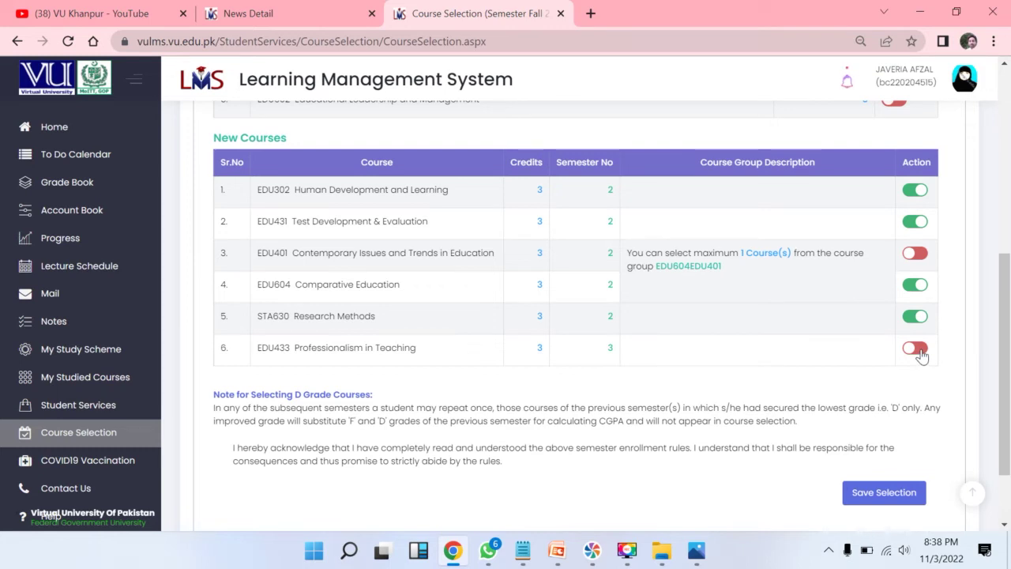
click(921, 356)
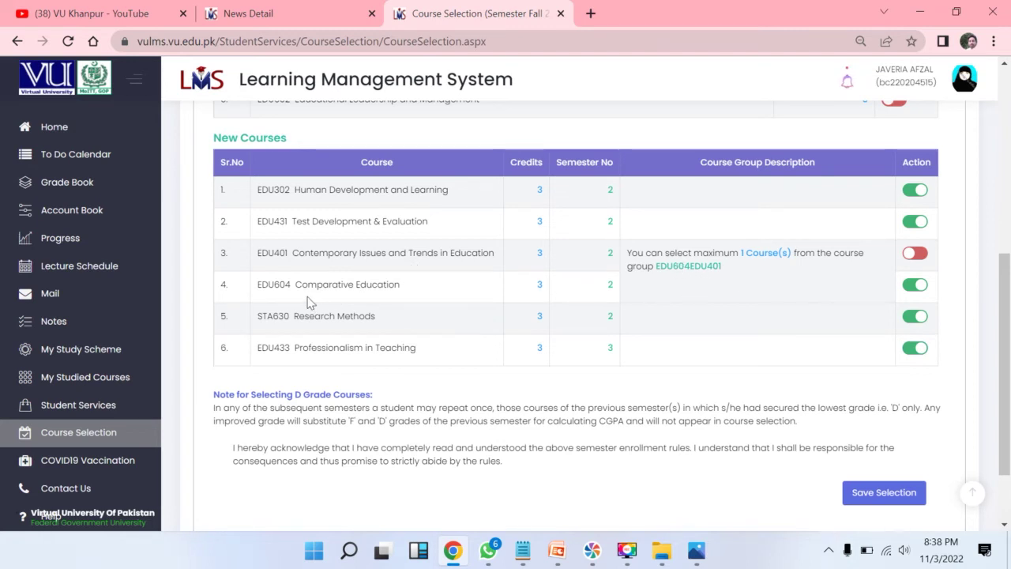
scroll(914, 422, down, 2)
click(889, 404)
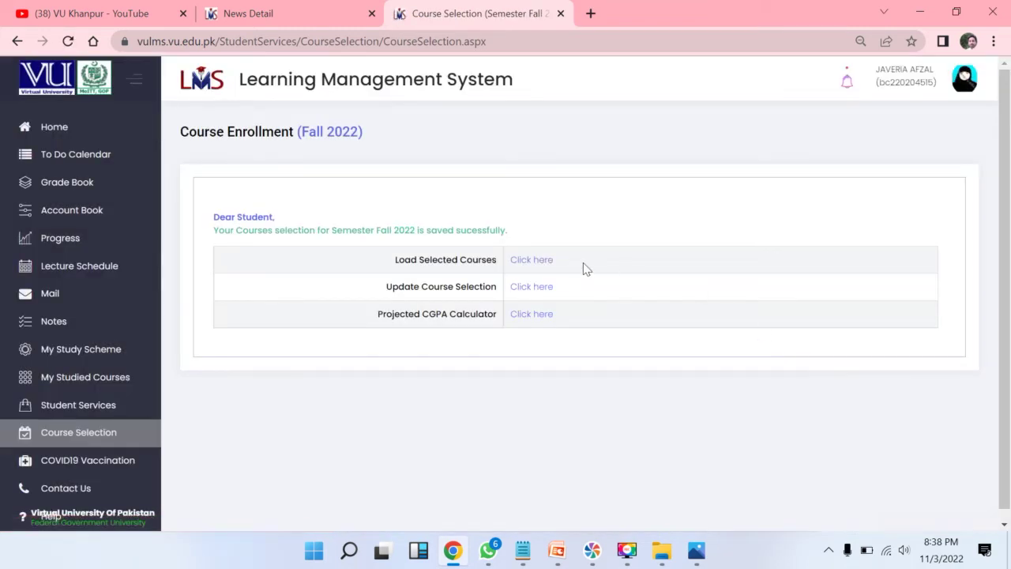
- Load the five selected courses onto the Home page, review them, and log out
click(532, 260)
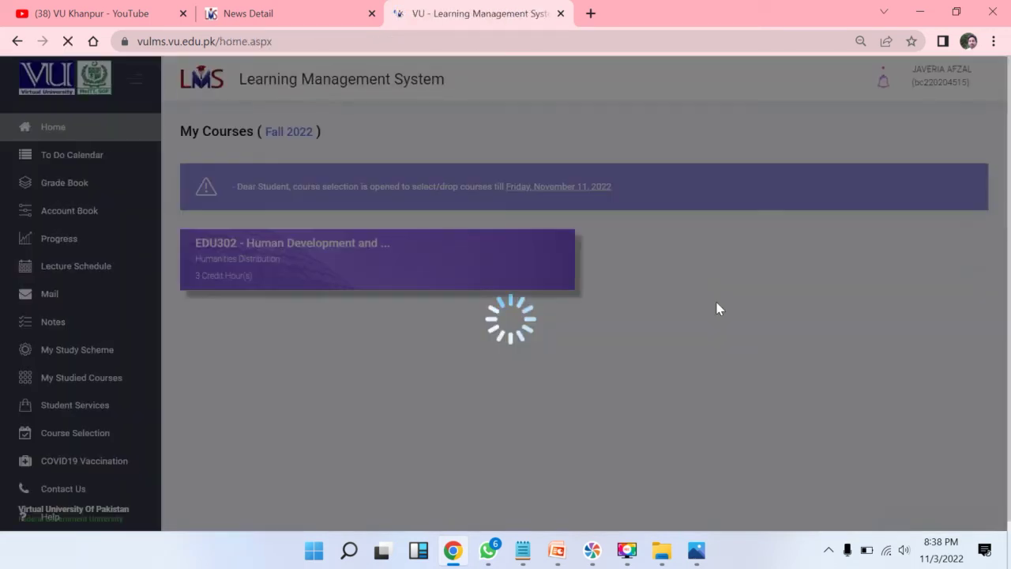
scroll(627, 249, down, 5)
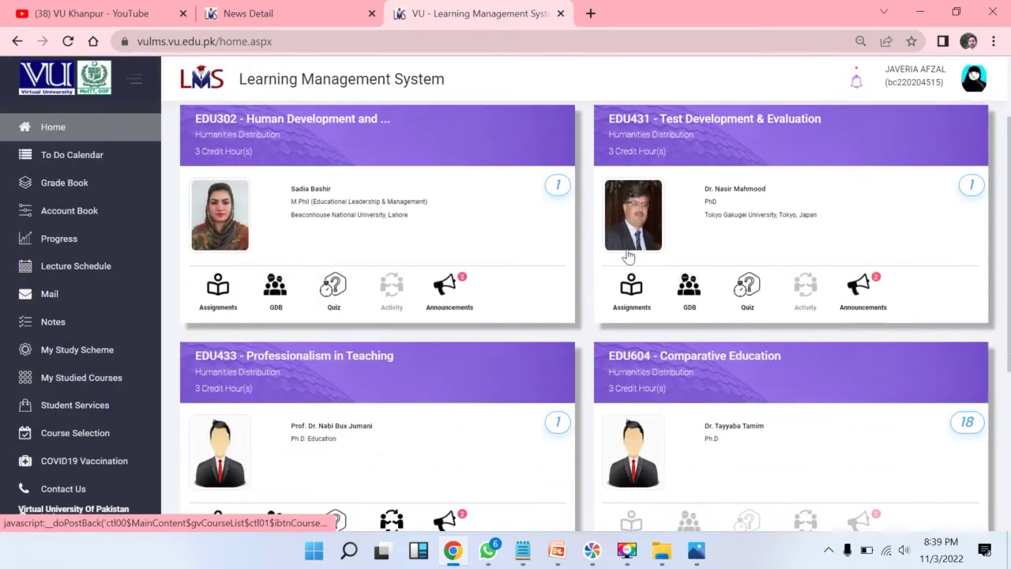
scroll(616, 253, down, 1)
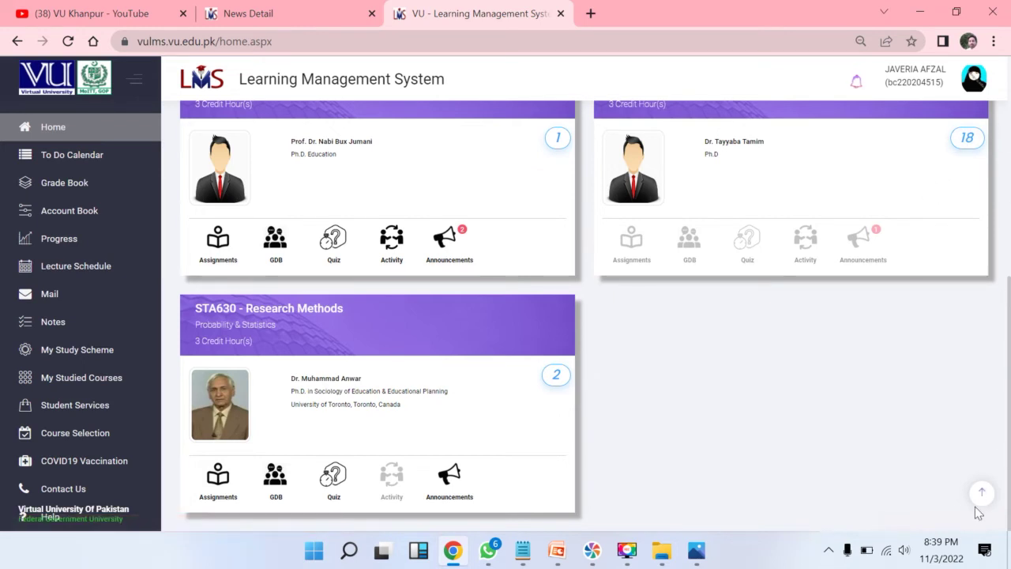
click(974, 79)
click(842, 297)
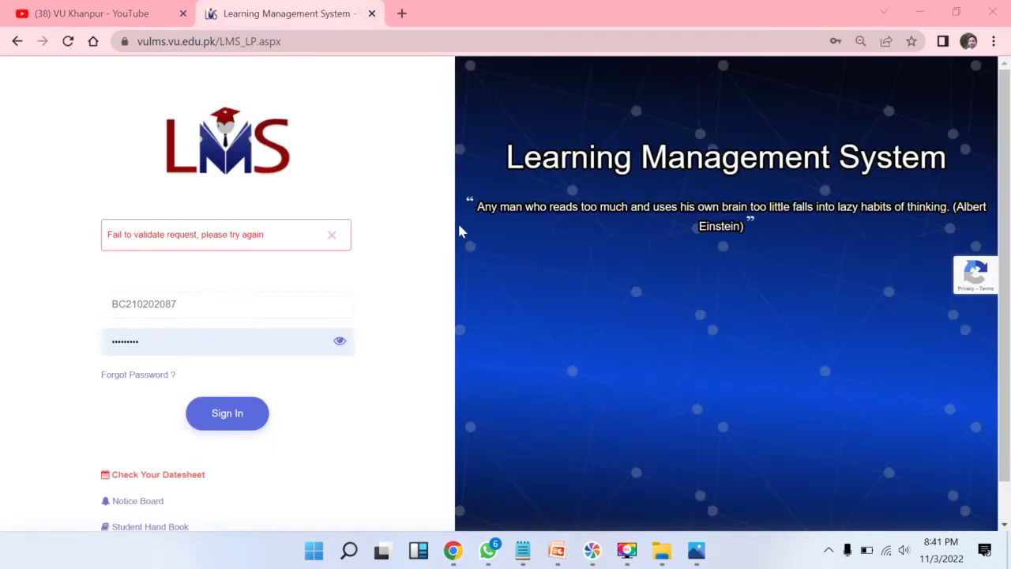
- Dismiss both error messages, re-enter the account password, and sign in to the next student
click(332, 235)
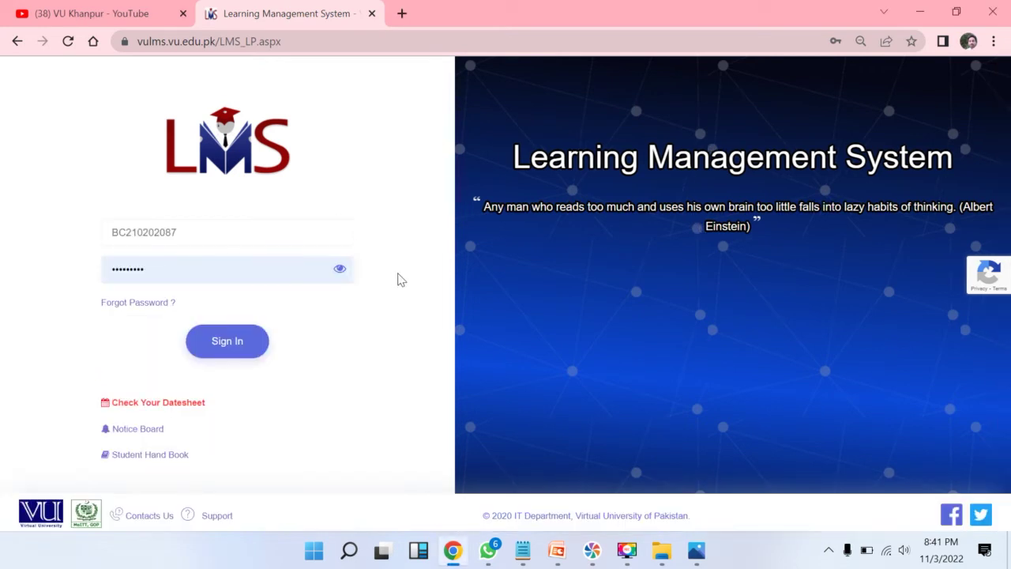
click(253, 343)
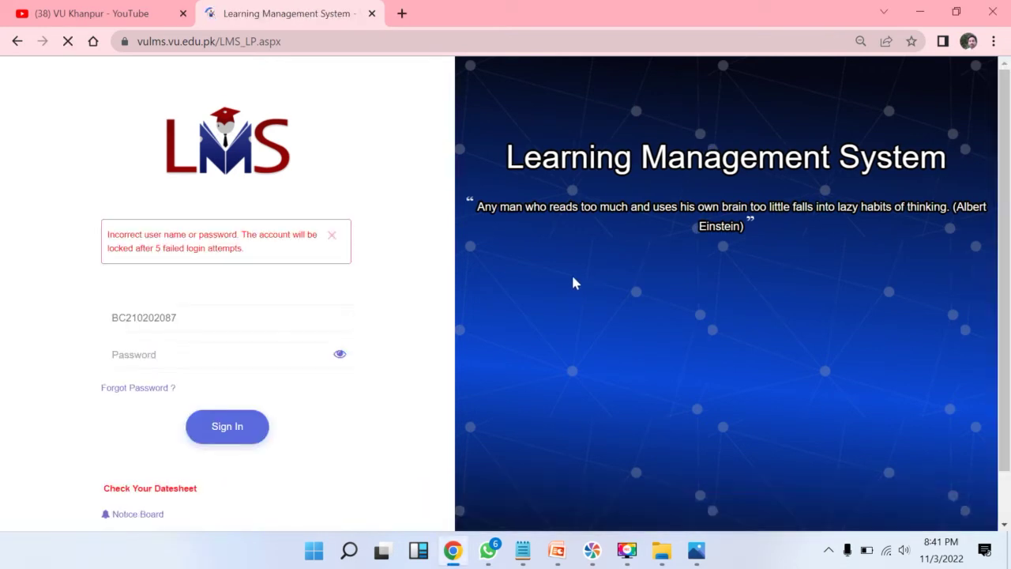
click(332, 235)
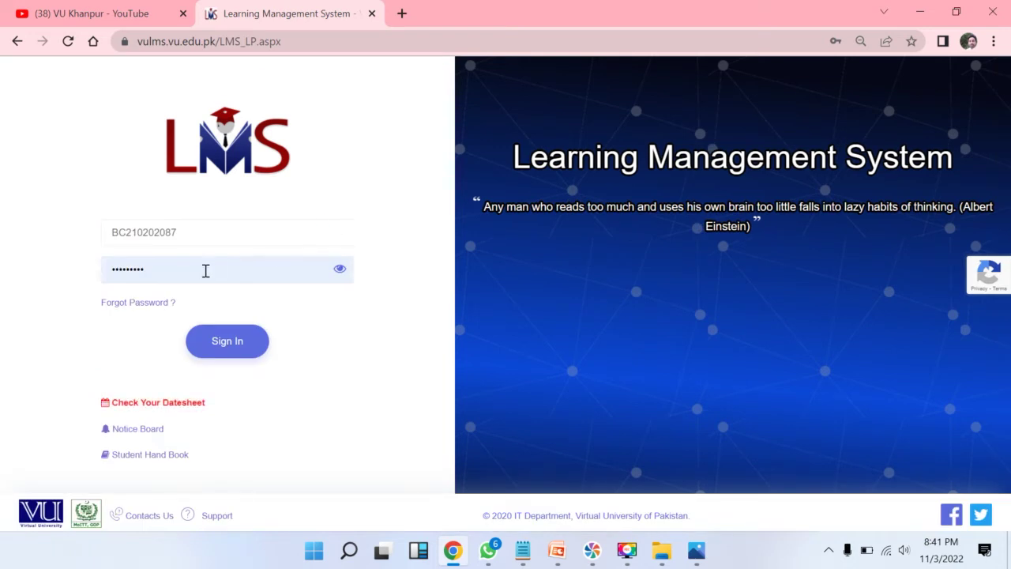
click(172, 274)
key(ctrl+a)
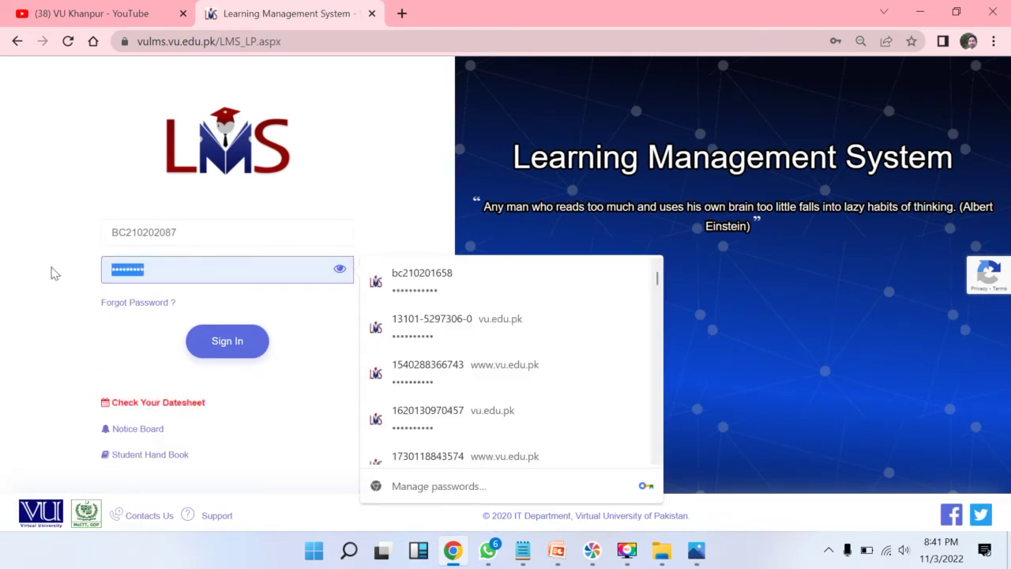
key(BackSpace)
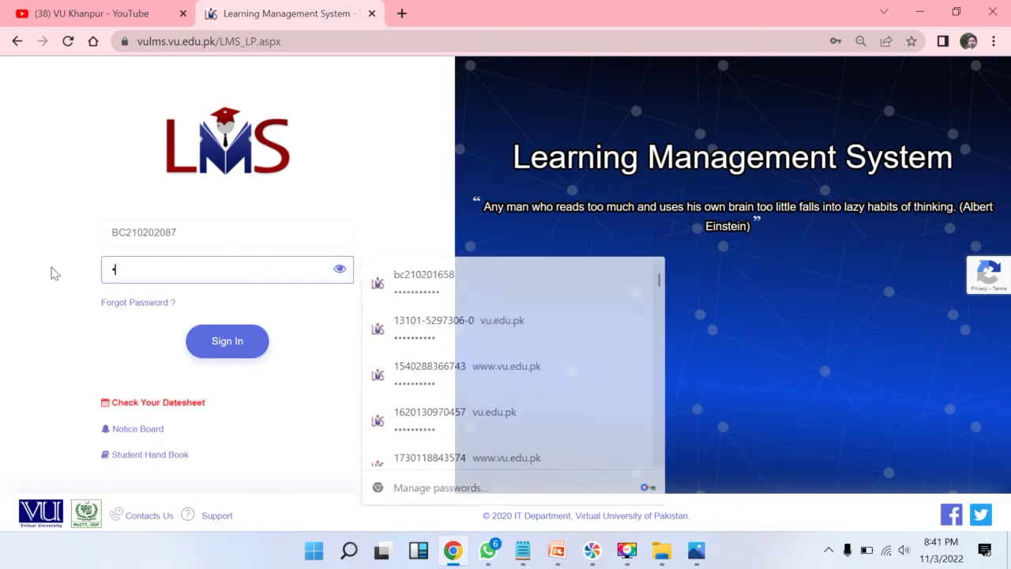
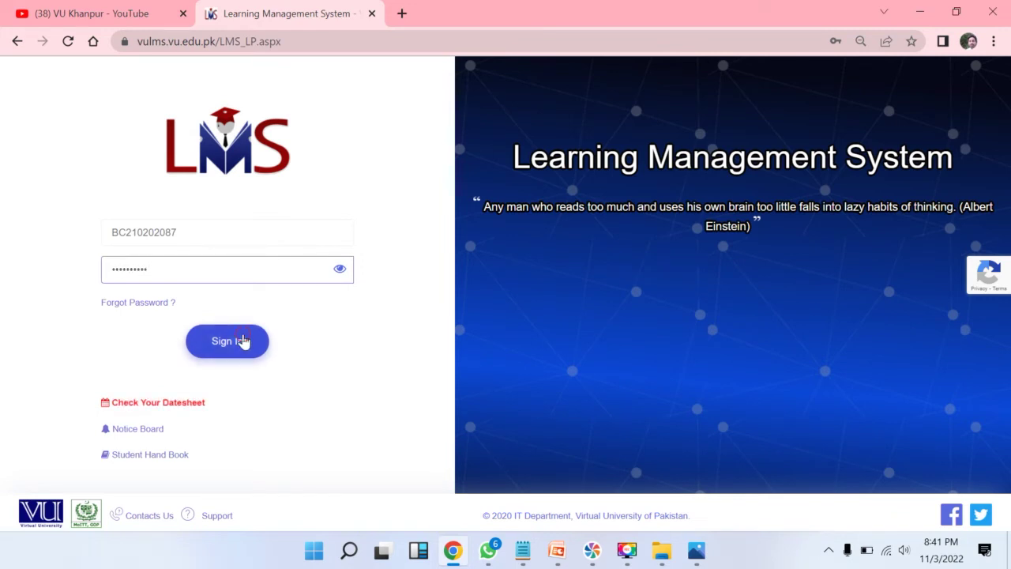
click(243, 340)
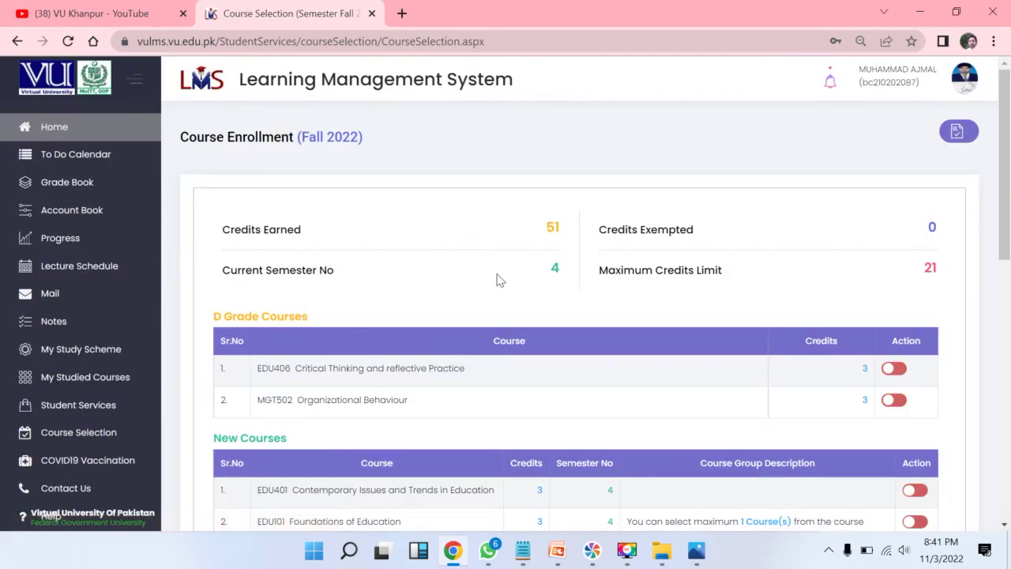
- Browse the Course Enrollment page's D Grade Courses (EDU406, MGT502) and New Courses tables
scroll(399, 226, down, 1)
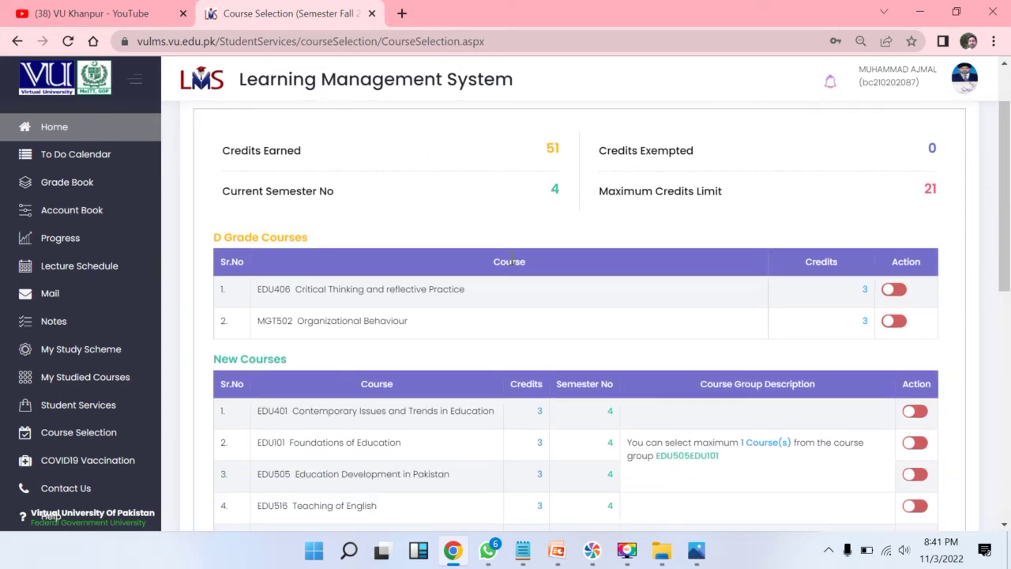
scroll(514, 278, up, 1)
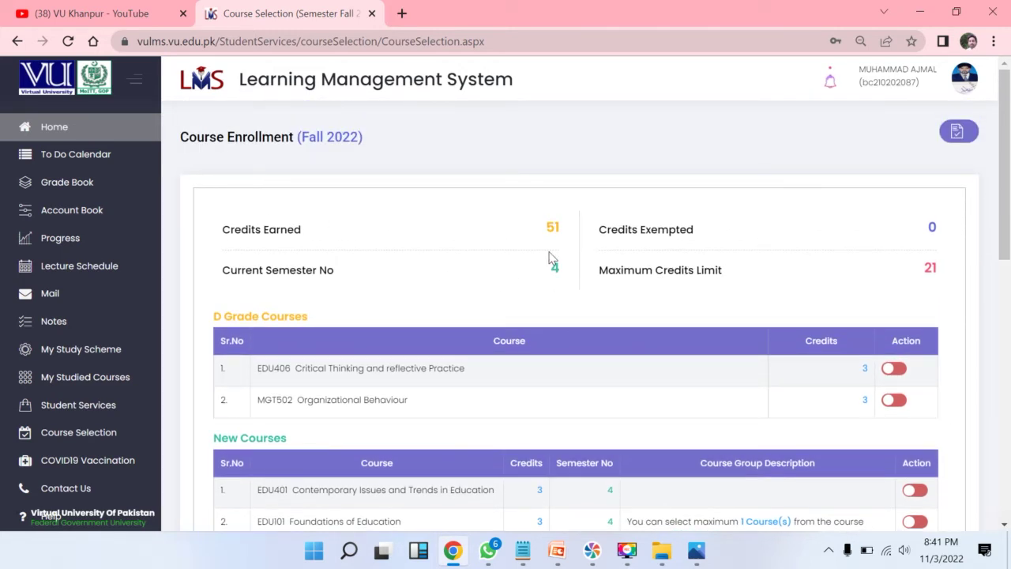
scroll(609, 316, down, 3)
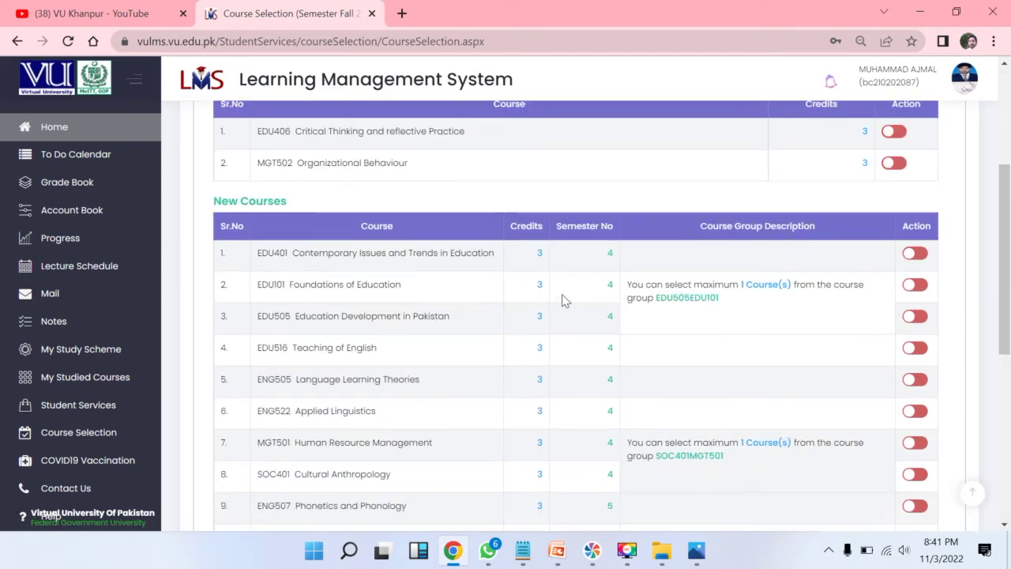
scroll(600, 351, up, 3)
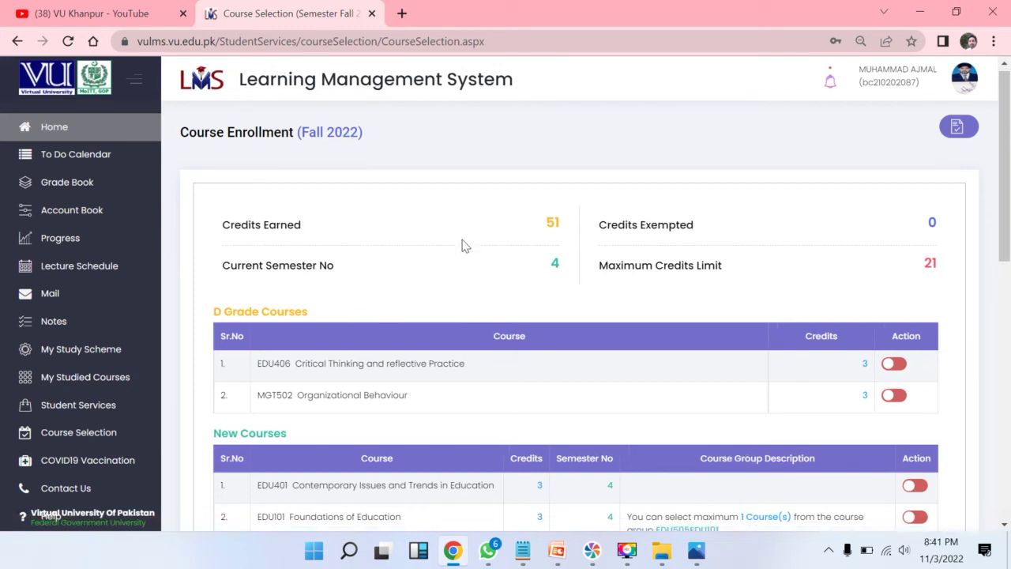
scroll(470, 252, down, 3)
scroll(474, 247, up, 2)
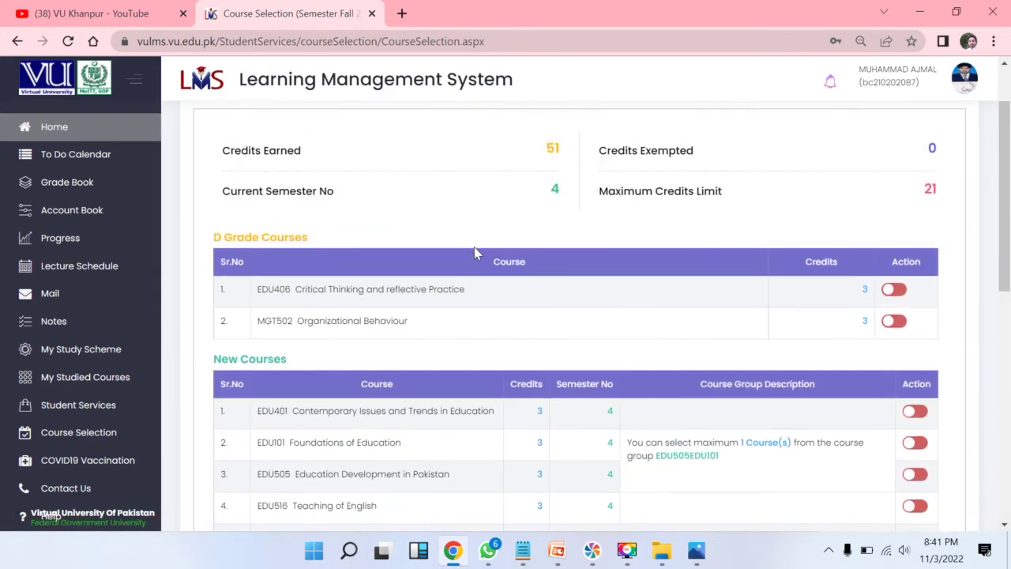
scroll(474, 247, up, 1)
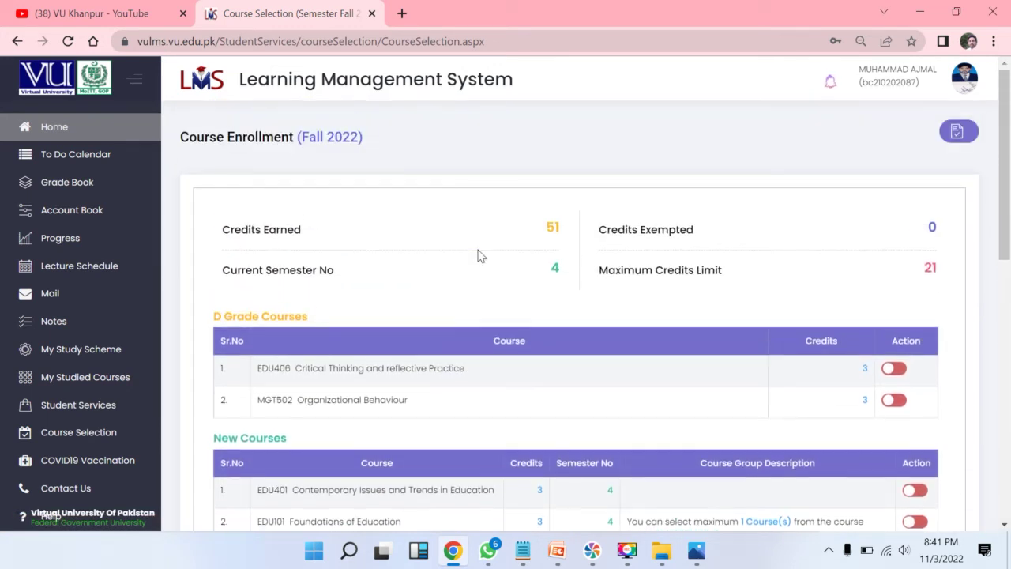
- Point out semester 4, 51 credits earned and the 21-credit limit, then scan new courses to ENG515
double_click(554, 271)
double_click(552, 228)
double_click(932, 269)
scroll(532, 245, down, 1)
scroll(534, 183, down, 2)
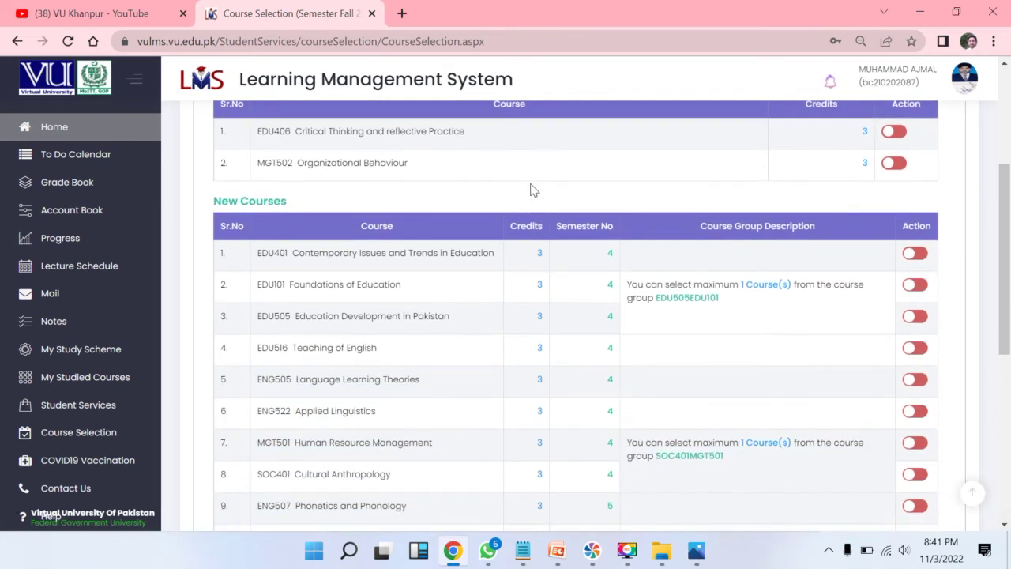
scroll(534, 190, down, 1)
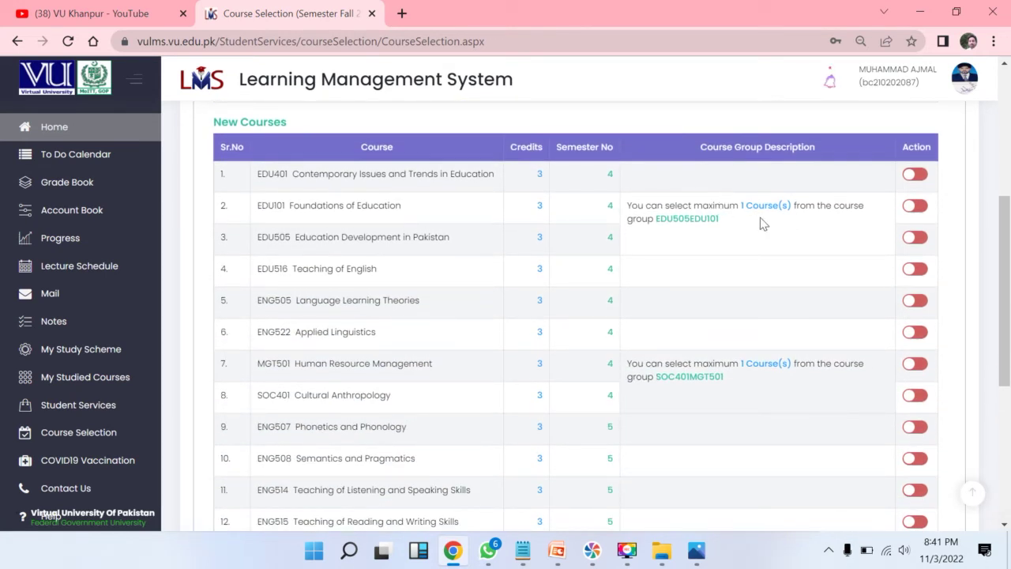
- Switch on EDU401, EDU101, EDU516, ENG505, ENG522 and SOC401 in the New Courses table
click(917, 173)
drag(259, 204, 427, 204)
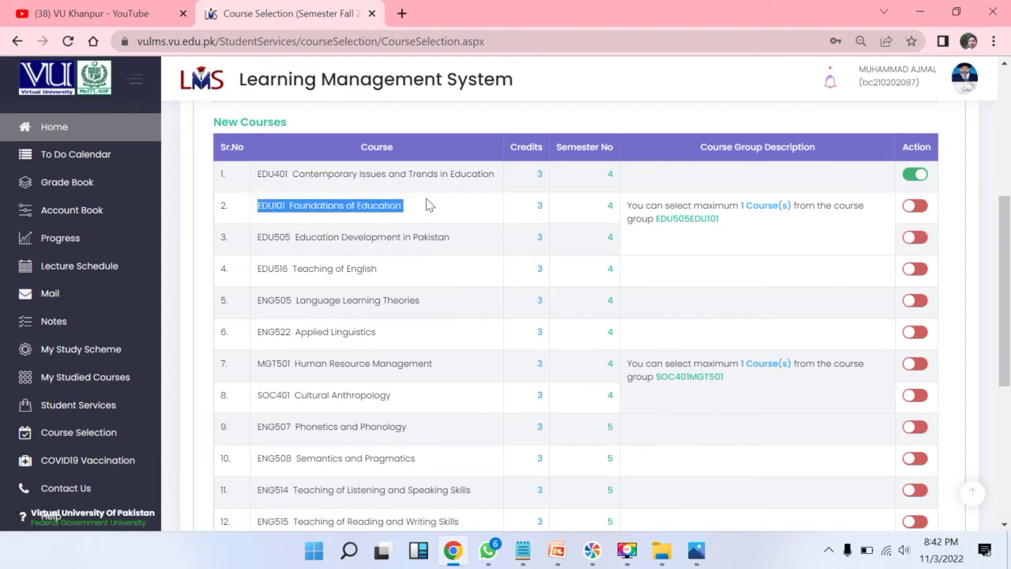
click(923, 206)
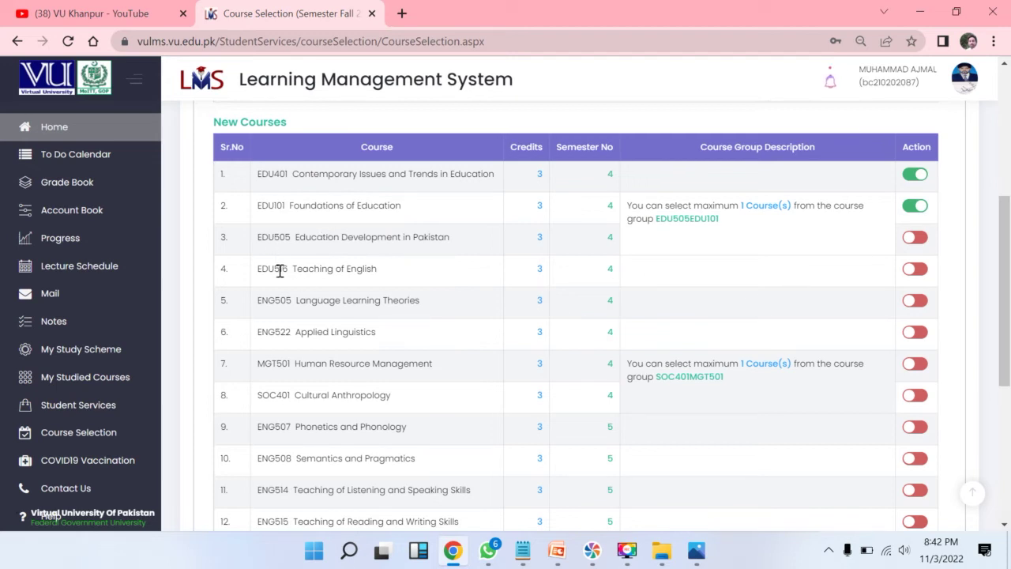
click(917, 269)
click(916, 301)
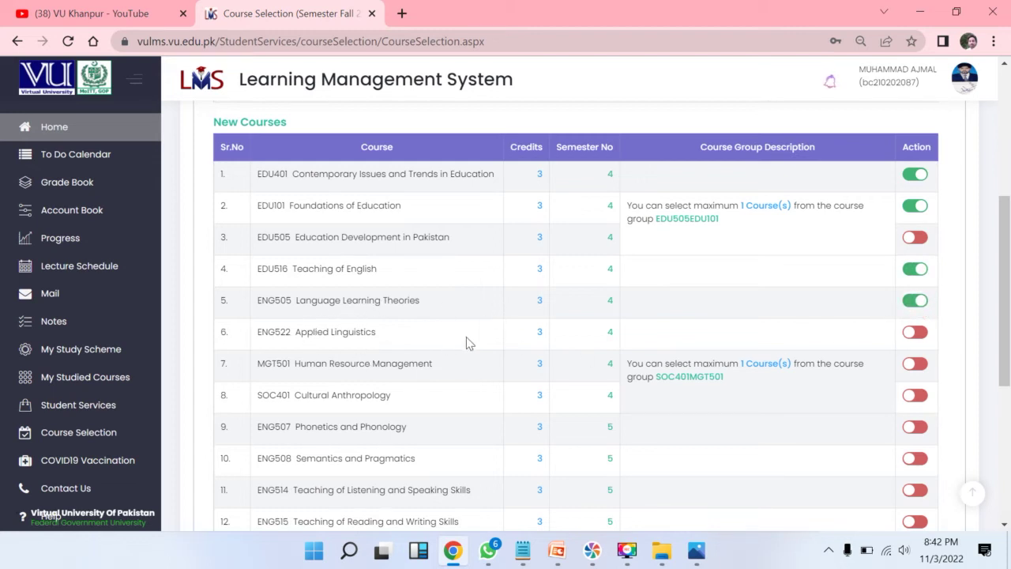
click(914, 333)
drag(257, 395, 292, 395)
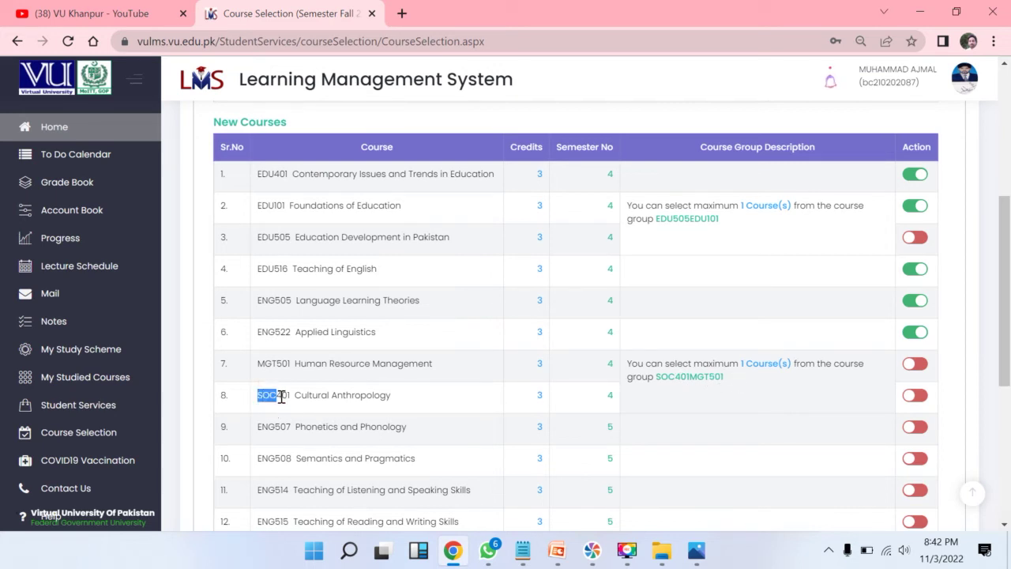
click(914, 396)
- Save the six-course Fall 2022 selection
scroll(758, 259, down, 3)
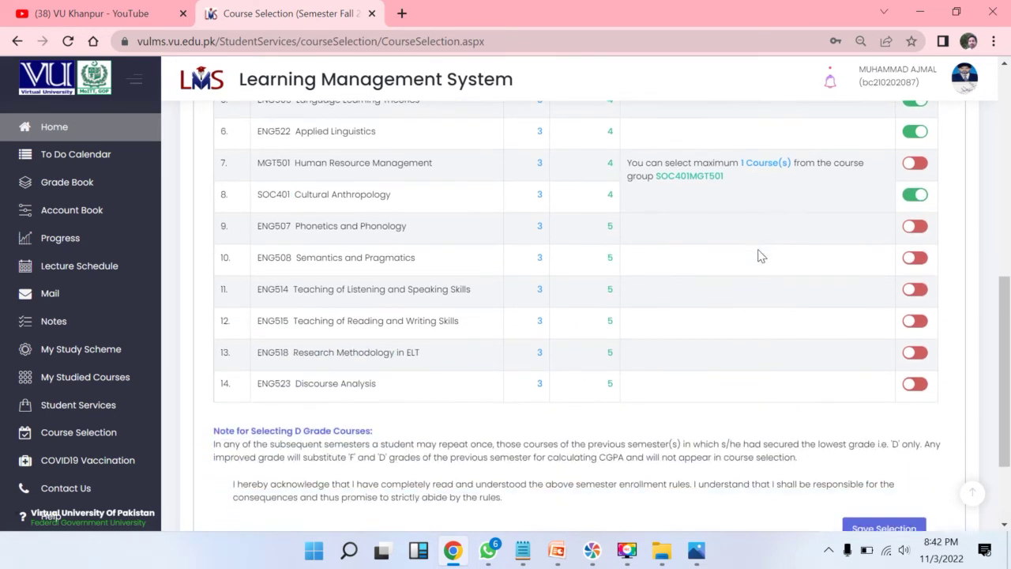
scroll(758, 256, down, 2)
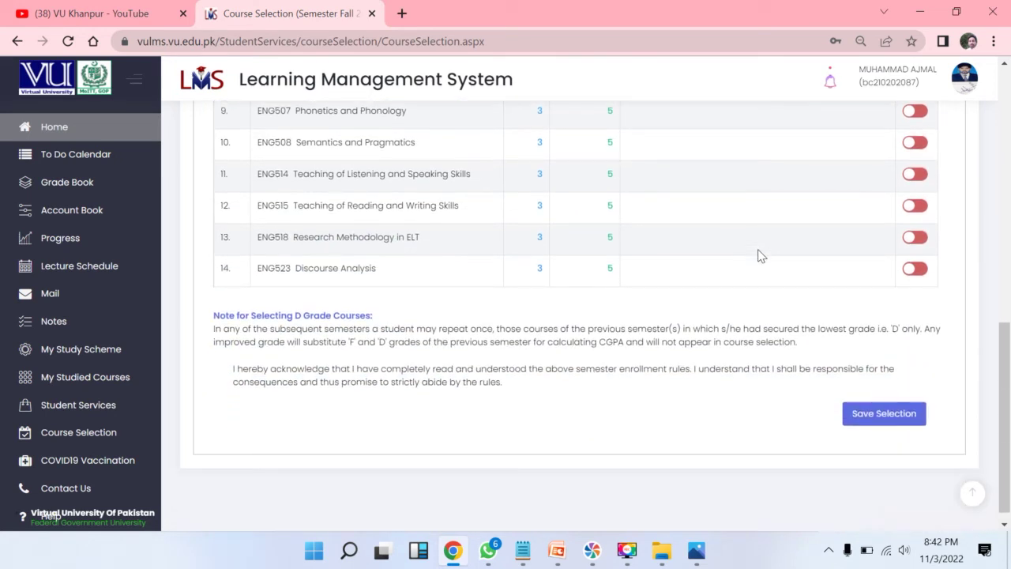
click(873, 418)
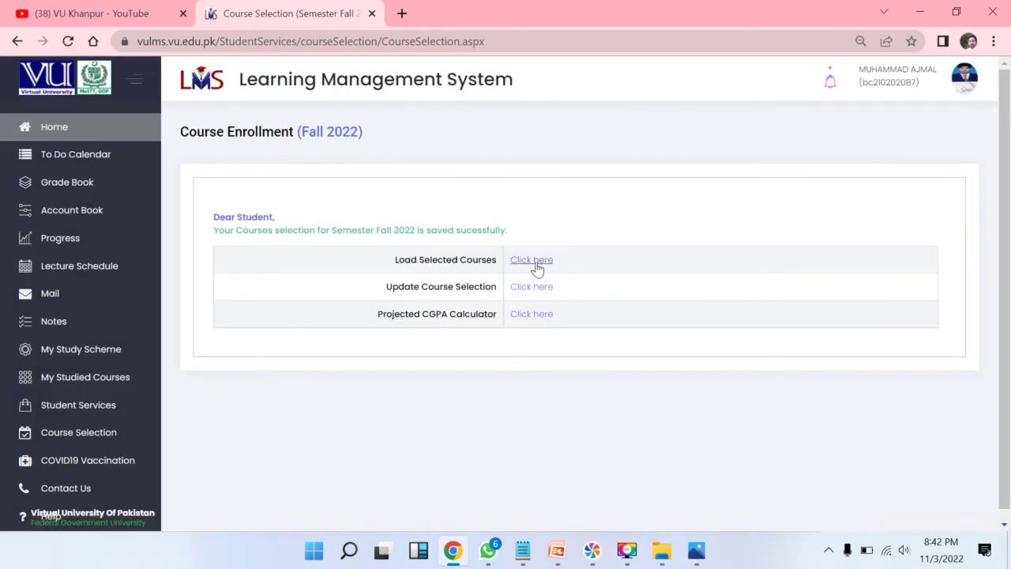
- Load the saved selected courses and review the six Fall 2022 cards, EDU101 through SOC401
click(533, 261)
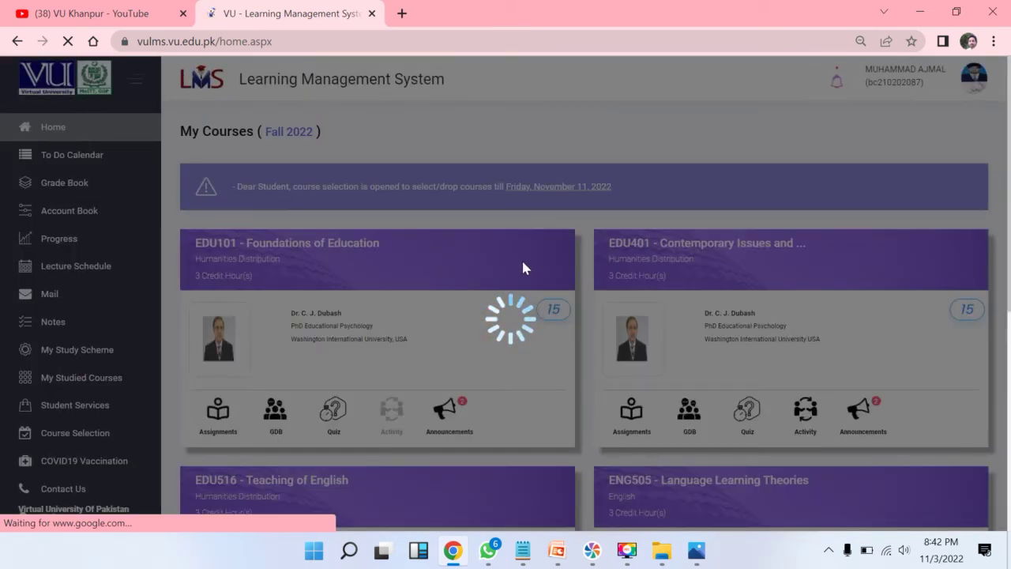
scroll(534, 289, down, 4)
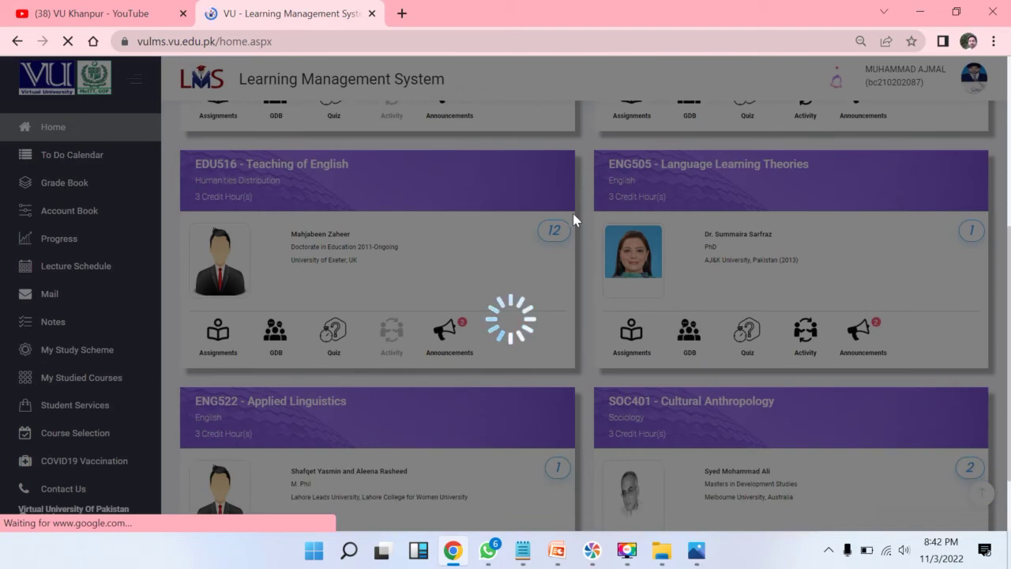
scroll(566, 222, down, 1)
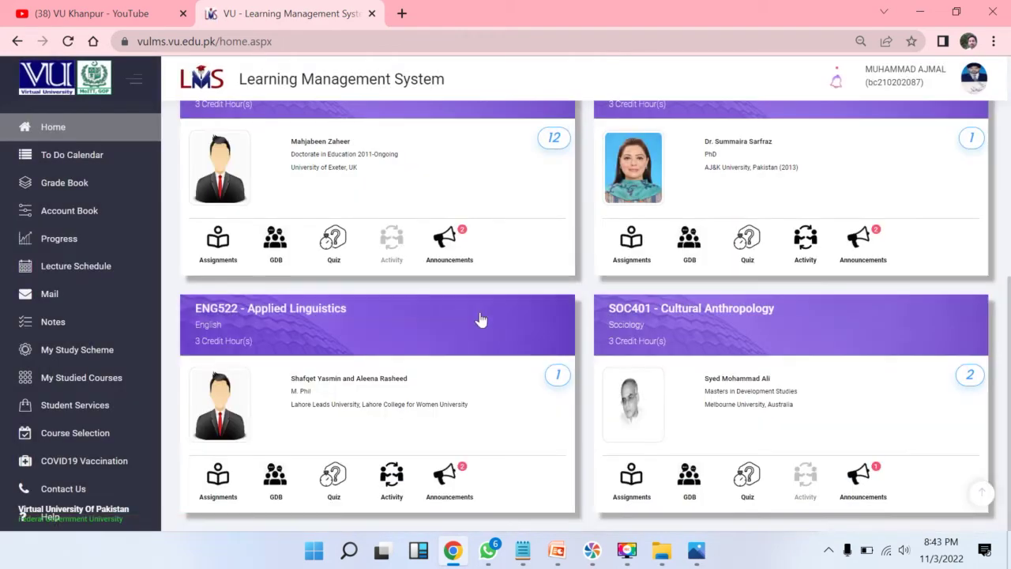
scroll(439, 392, up, 3)
scroll(439, 391, up, 2)
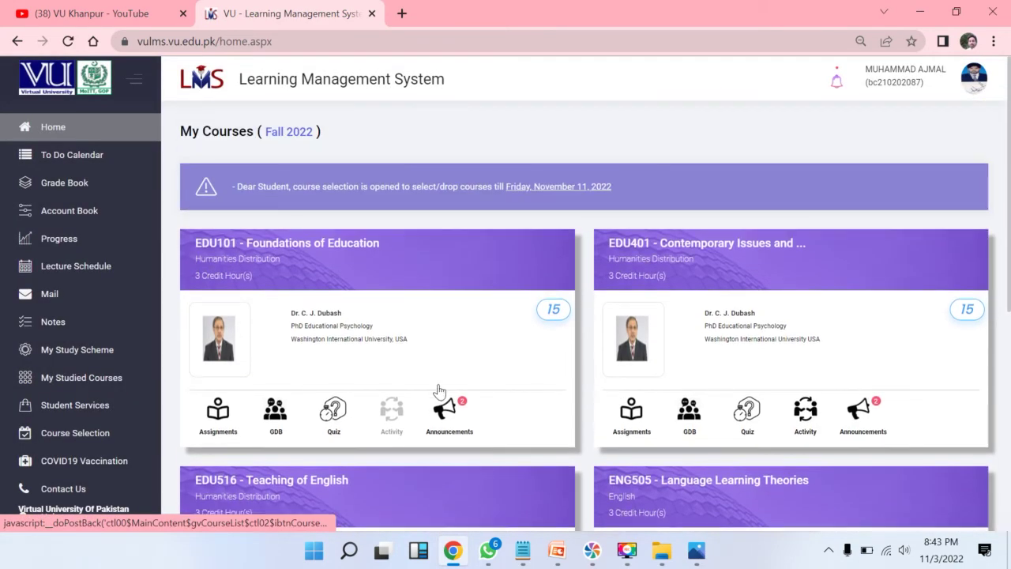
scroll(443, 385, down, 5)
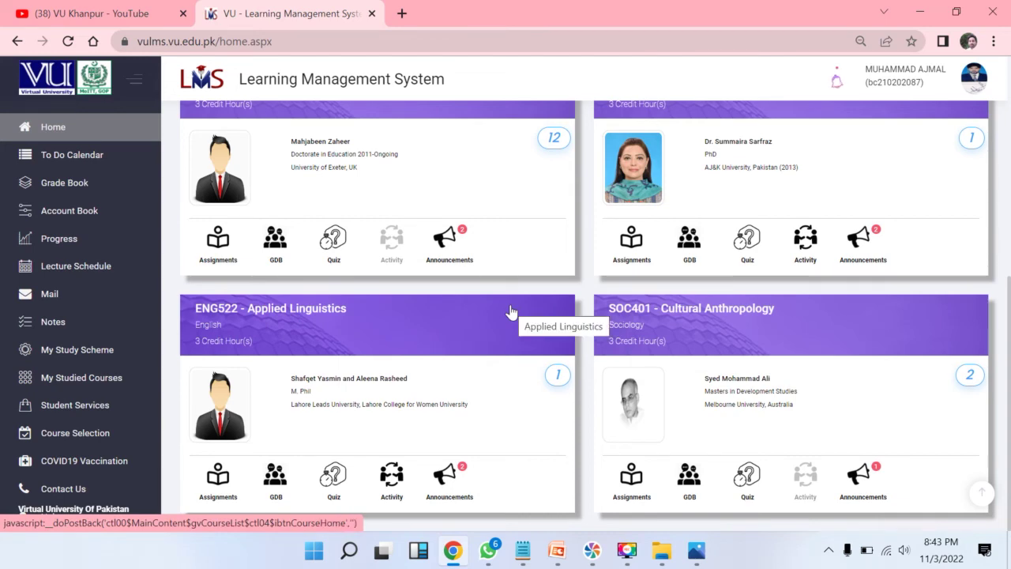
scroll(511, 312, up, 5)
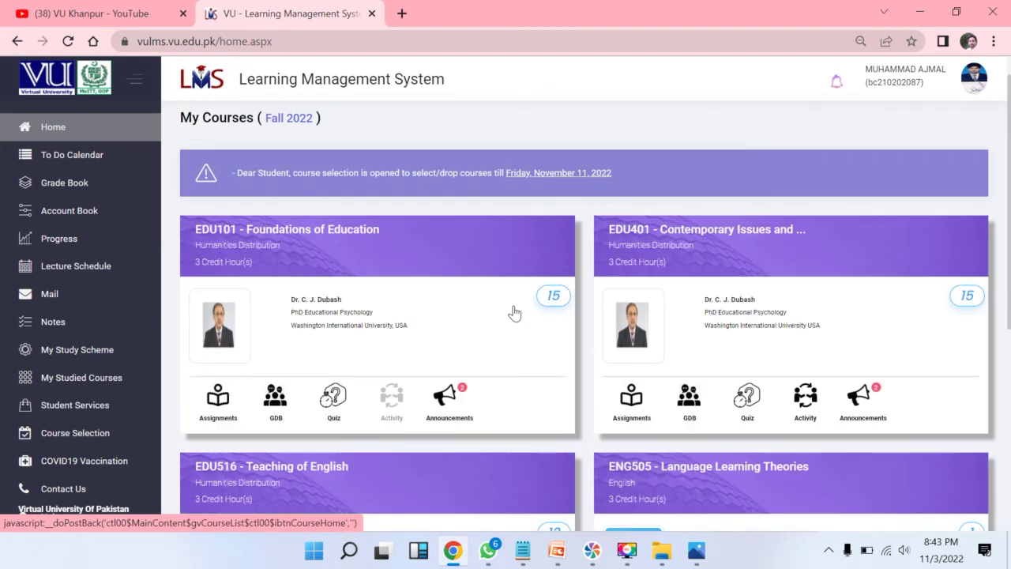
- Deselect SOC401 Cultural Anthropology on the Course Selection page and save the updated selection
click(73, 439)
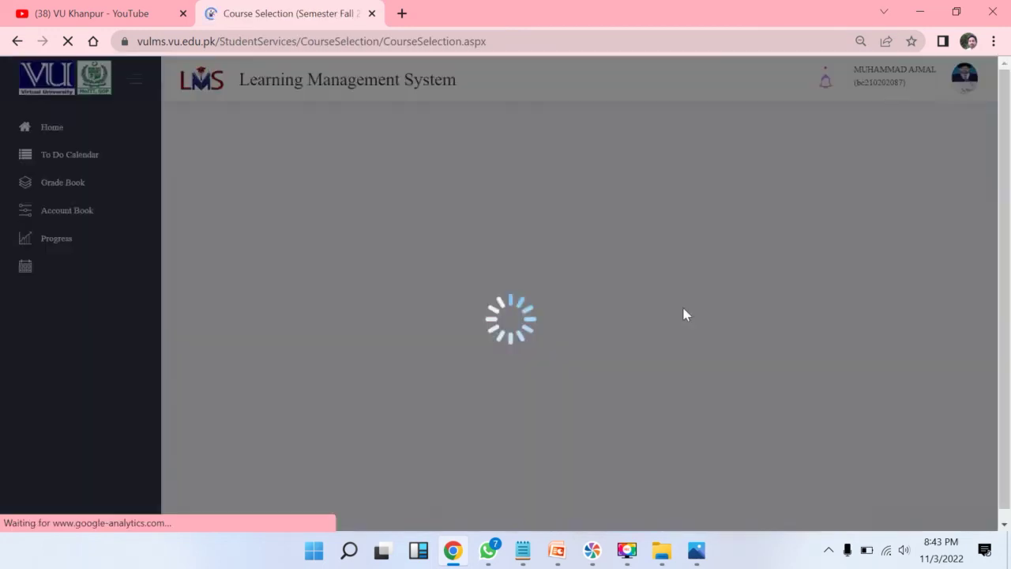
scroll(801, 335, down, 3)
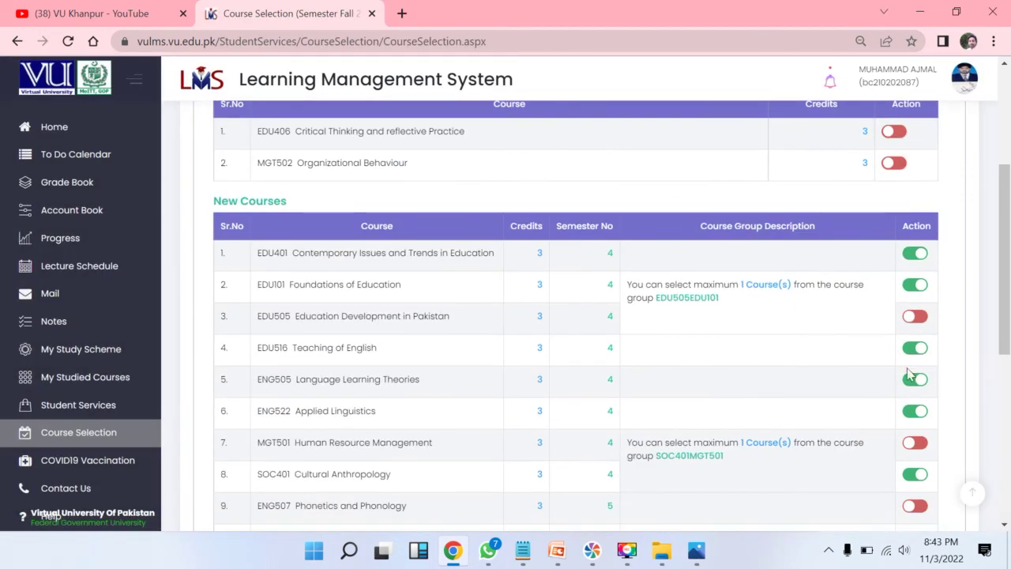
scroll(908, 373, down, 2)
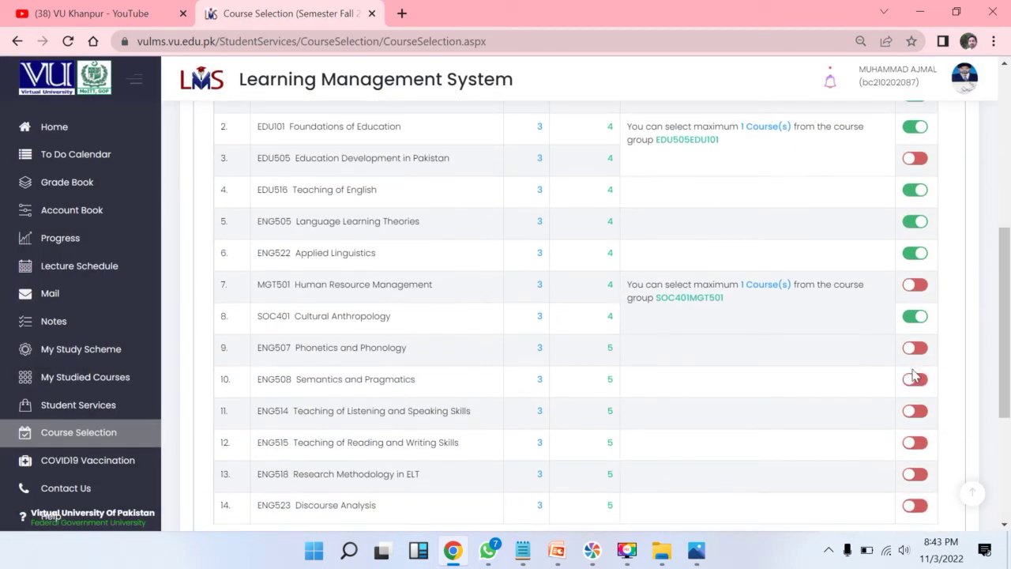
click(914, 320)
scroll(954, 285, up, 1)
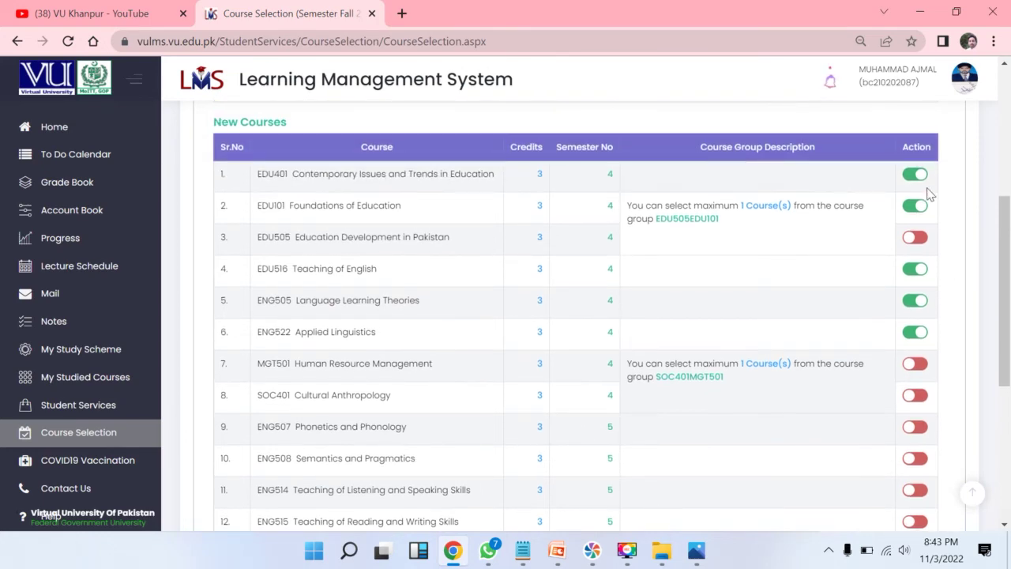
scroll(880, 388, down, 4)
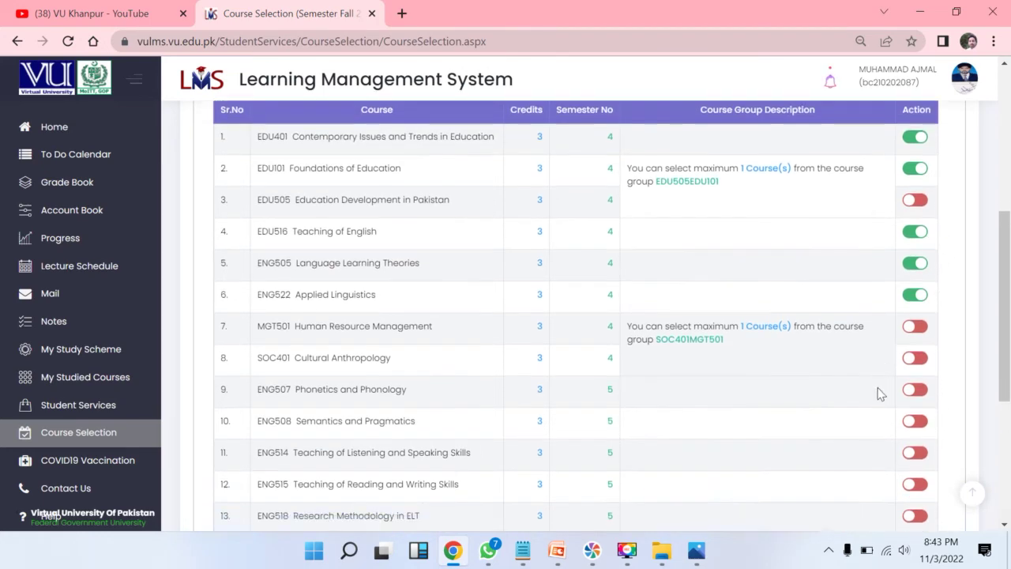
click(899, 412)
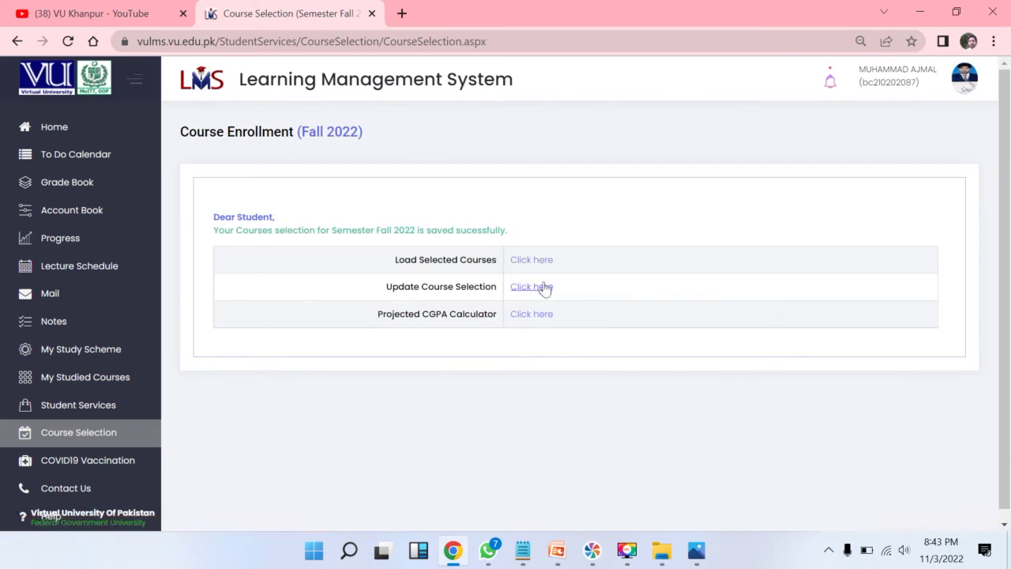
- Check the Home page course cards without SOC401, then sign out of VULMS
click(527, 261)
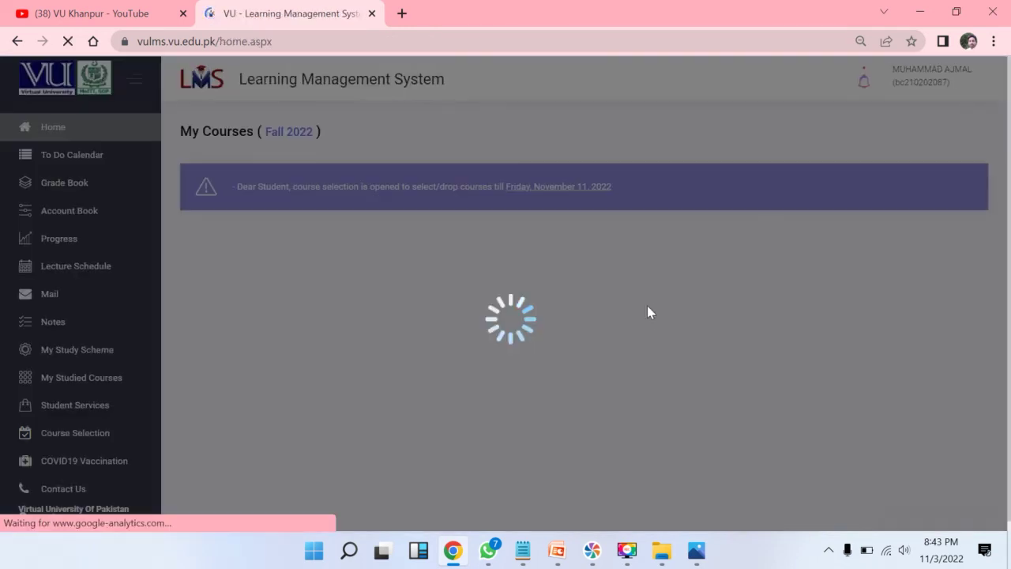
scroll(517, 275, down, 3)
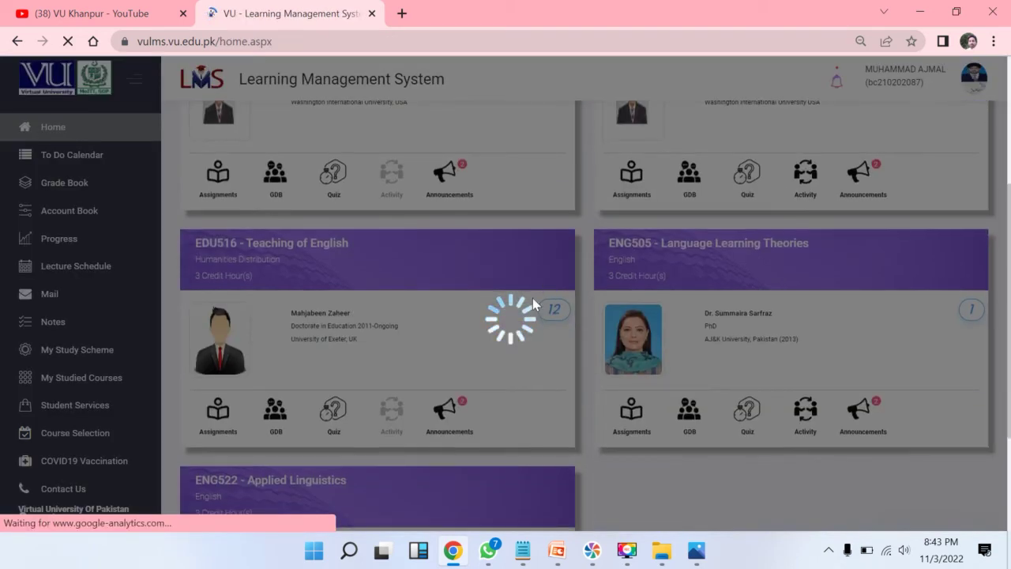
scroll(350, 514, down, 2)
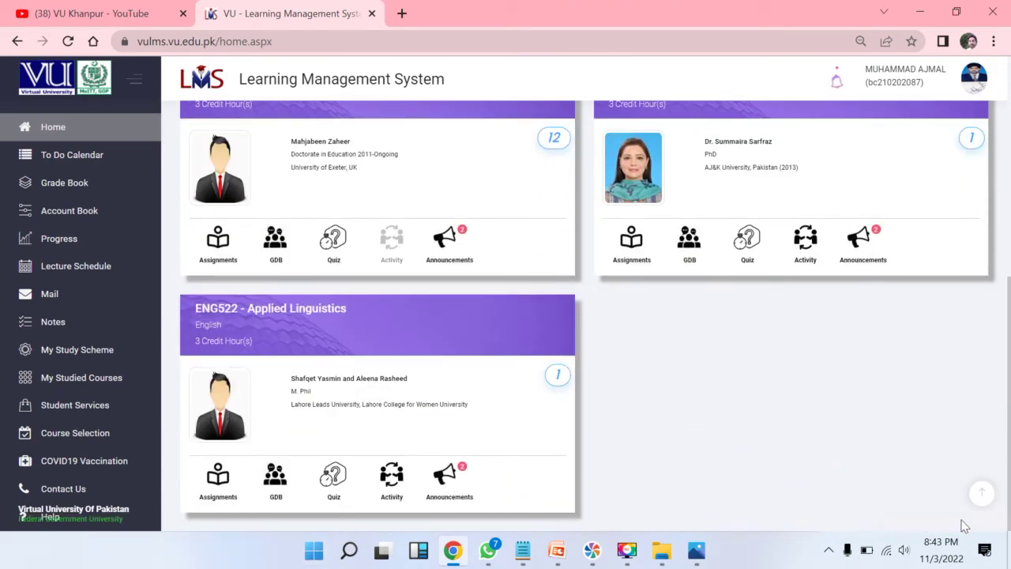
scroll(785, 296, up, 4)
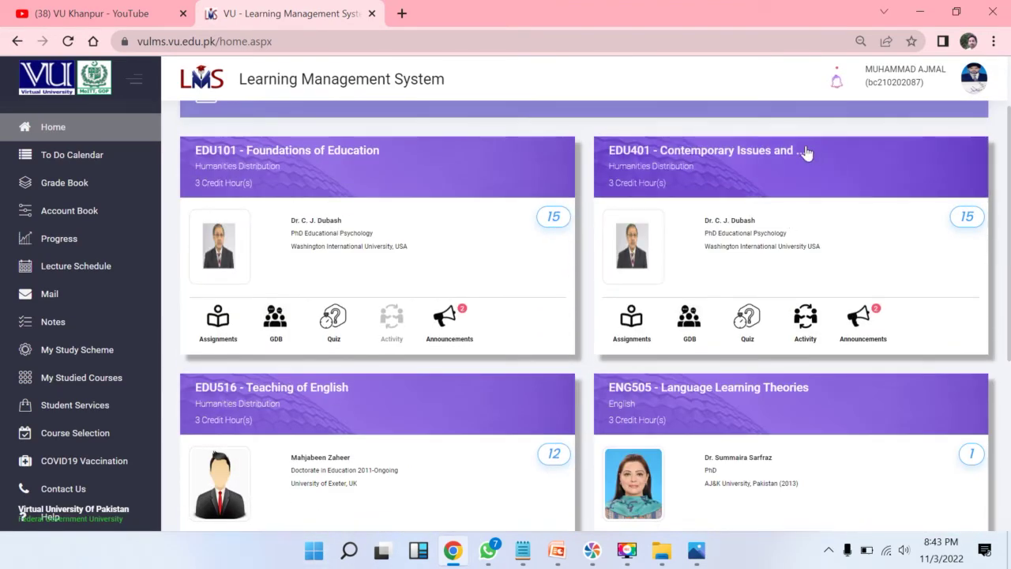
click(971, 89)
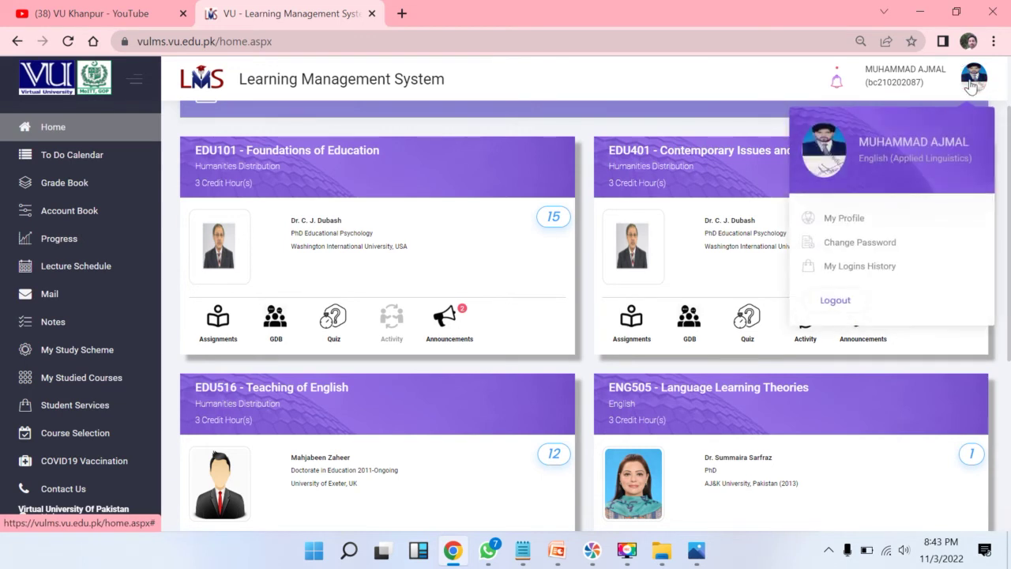
click(839, 299)
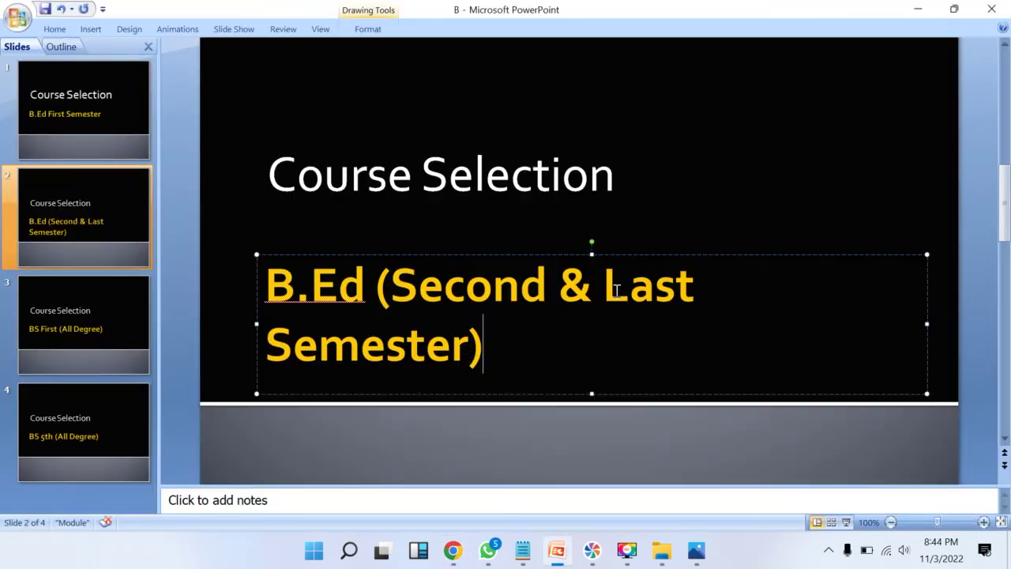
- Select 'Last Semester)' in the slide 2 subtitle B.Ed (Second & Last Semester)
mouse_move(607, 286)
mouse_down()
mouse_move(684, 289)
mouse_move(702, 348)
mouse_up()
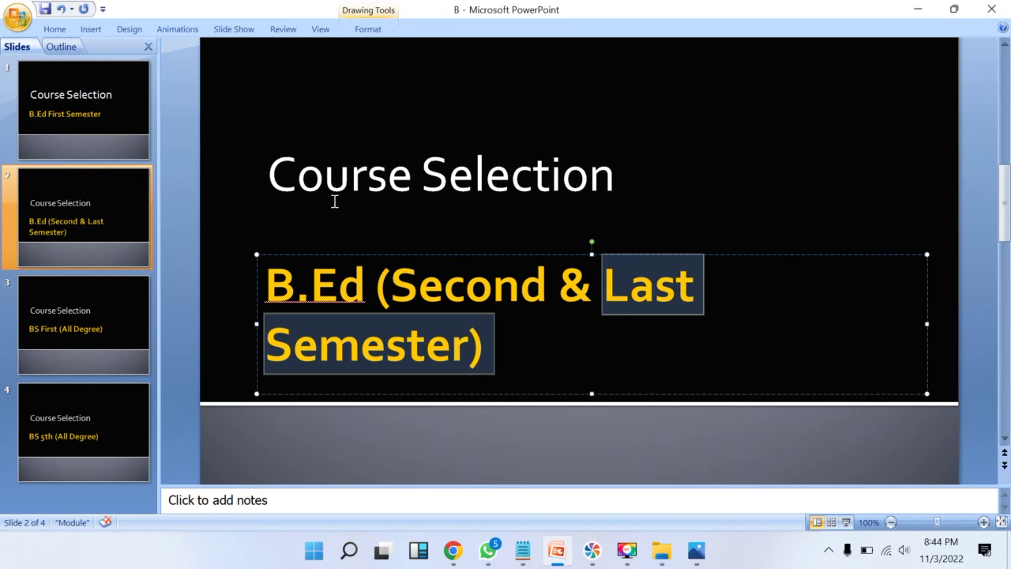
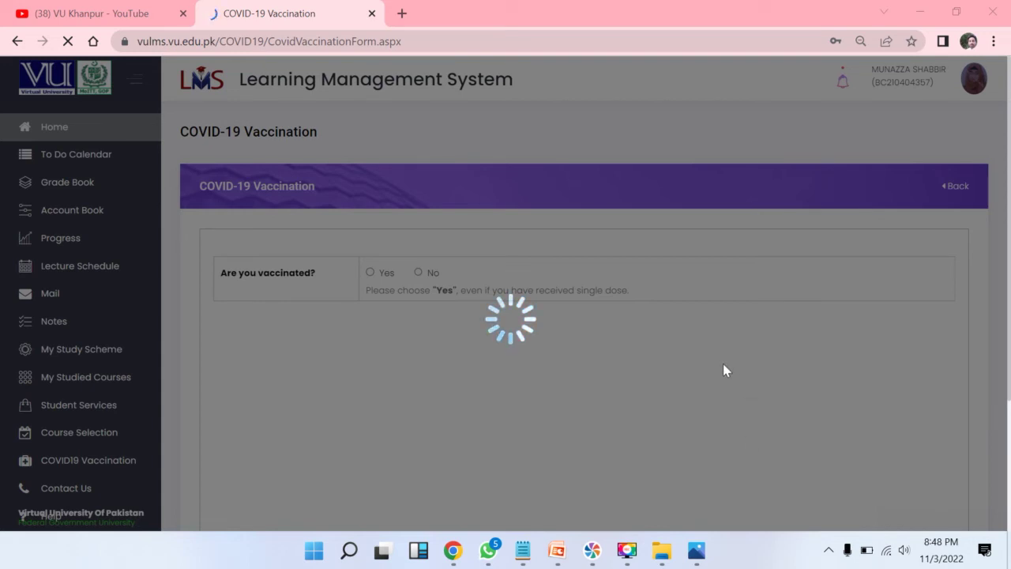
- Leave the COVID-19 Vaccination form unsubmitted using the Back link in the header
click(955, 520)
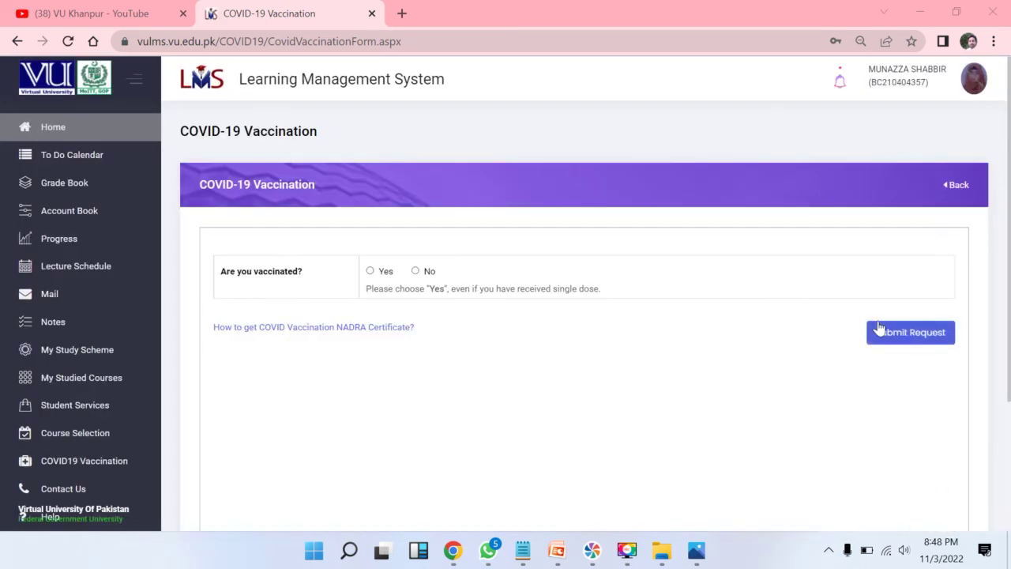
click(956, 187)
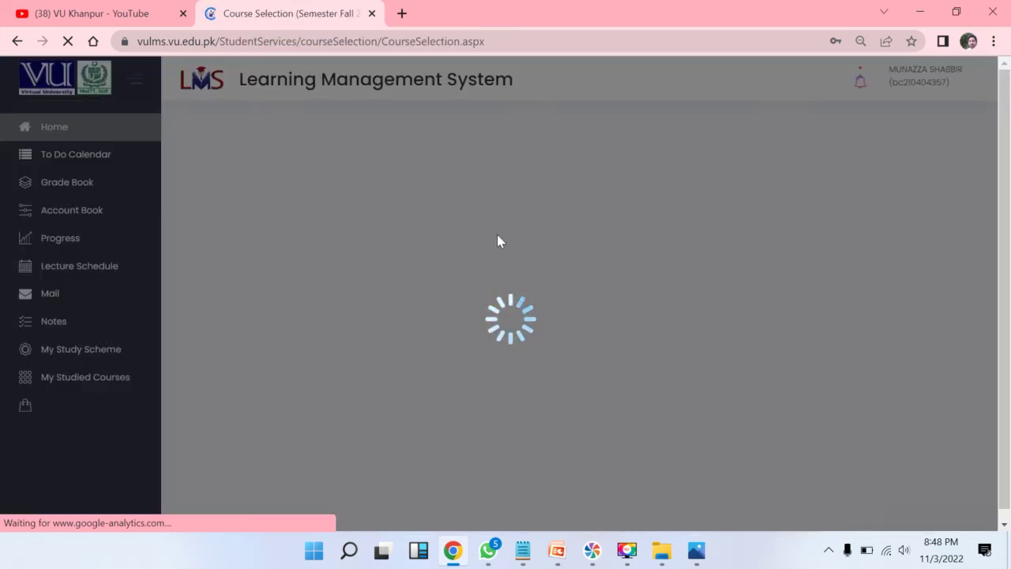
- Review the Course Selection page and note the Credits Earned figure of 37
scroll(483, 240, down, 2)
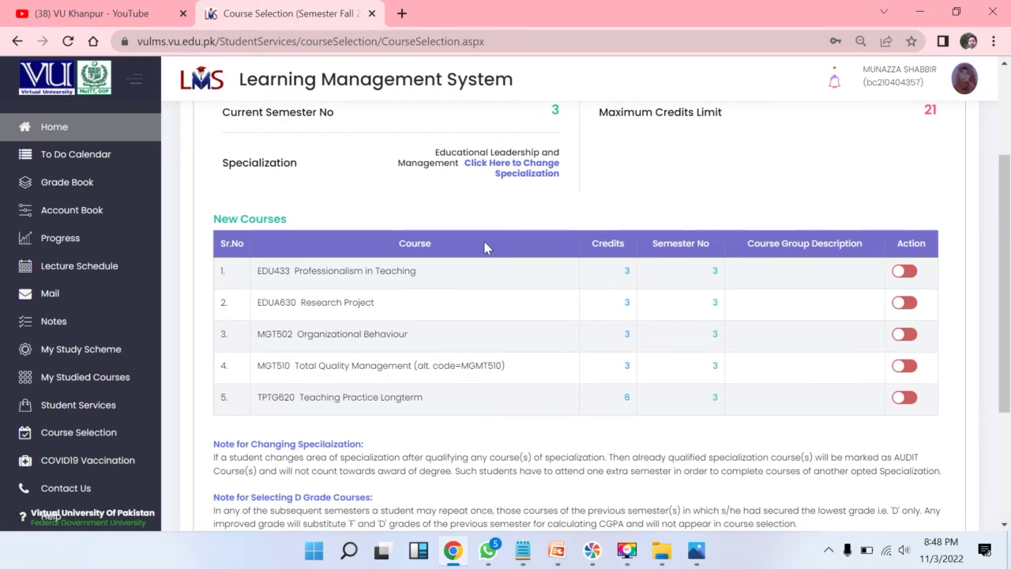
scroll(484, 248, up, 2)
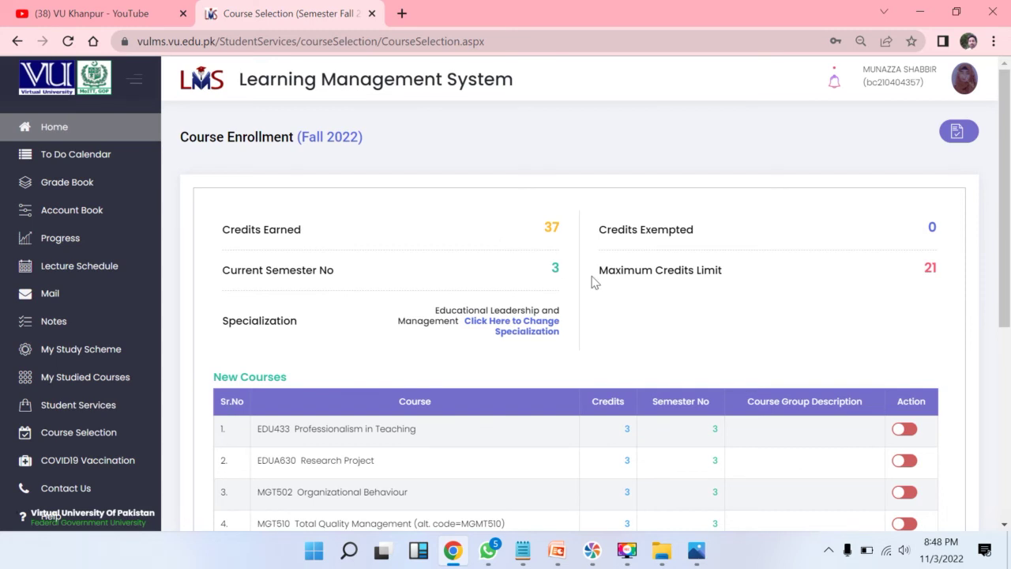
double_click(548, 229)
- Reload the page from the sidebar Home link and scroll to the five switched-off new courses
scroll(610, 262, down, 1)
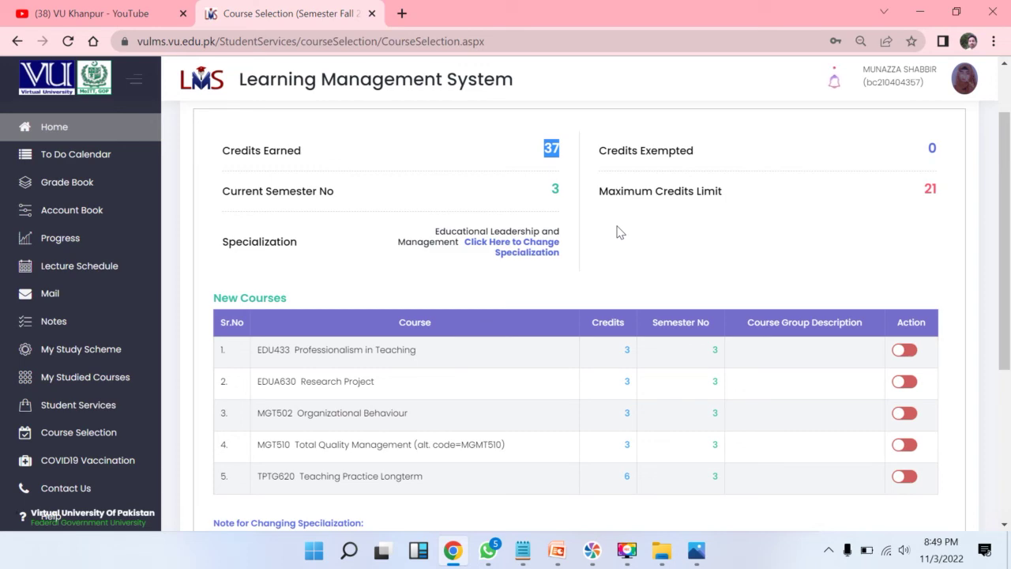
scroll(619, 229, down, 2)
scroll(395, 198, up, 3)
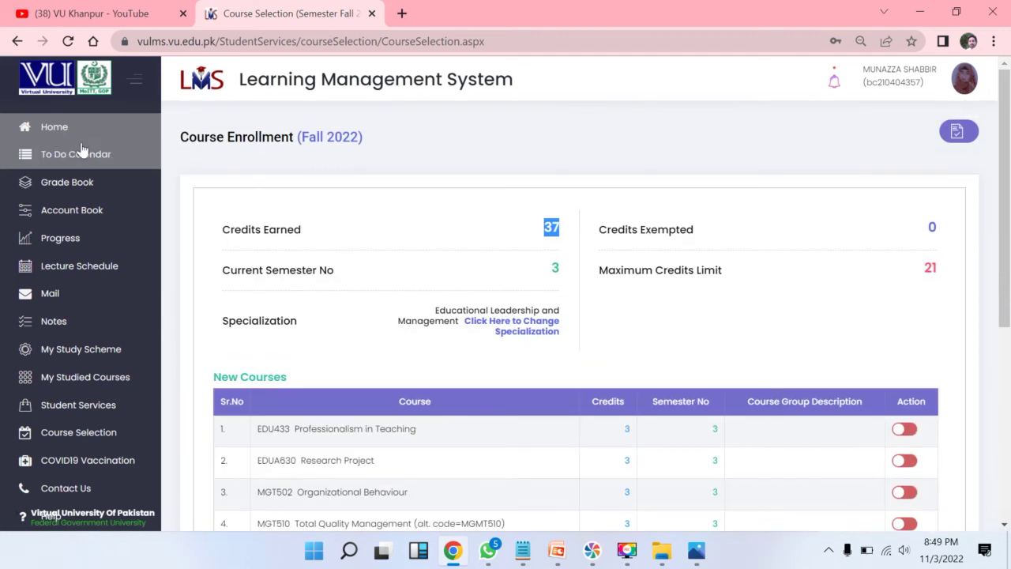
click(69, 132)
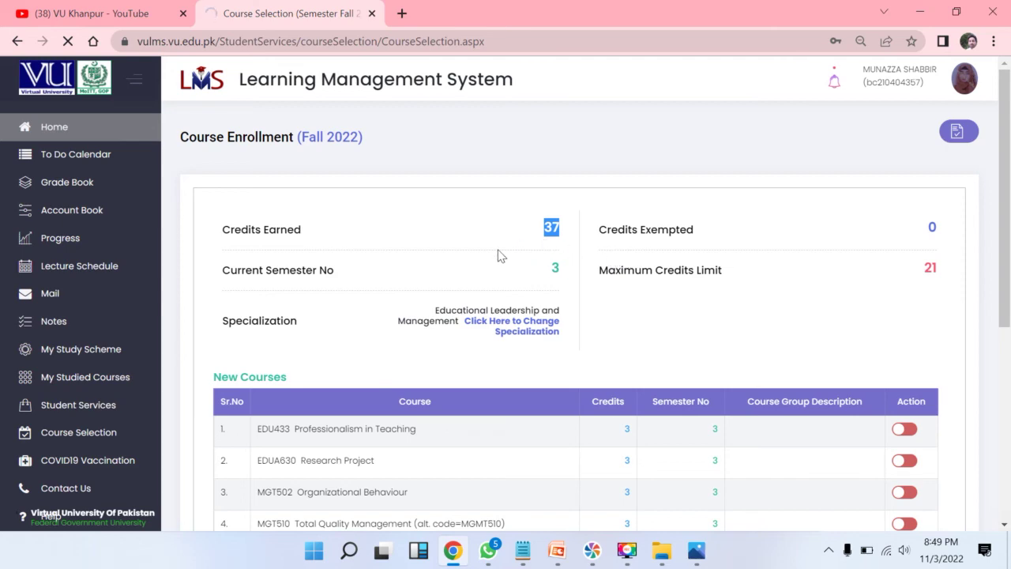
scroll(404, 258, down, 4)
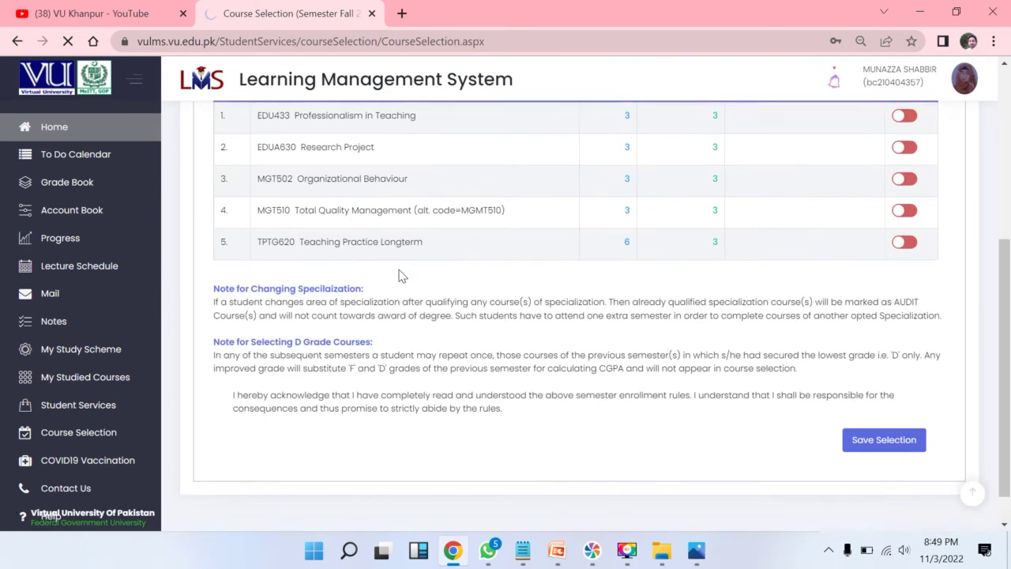
scroll(669, 379, up, 3)
scroll(670, 380, down, 1)
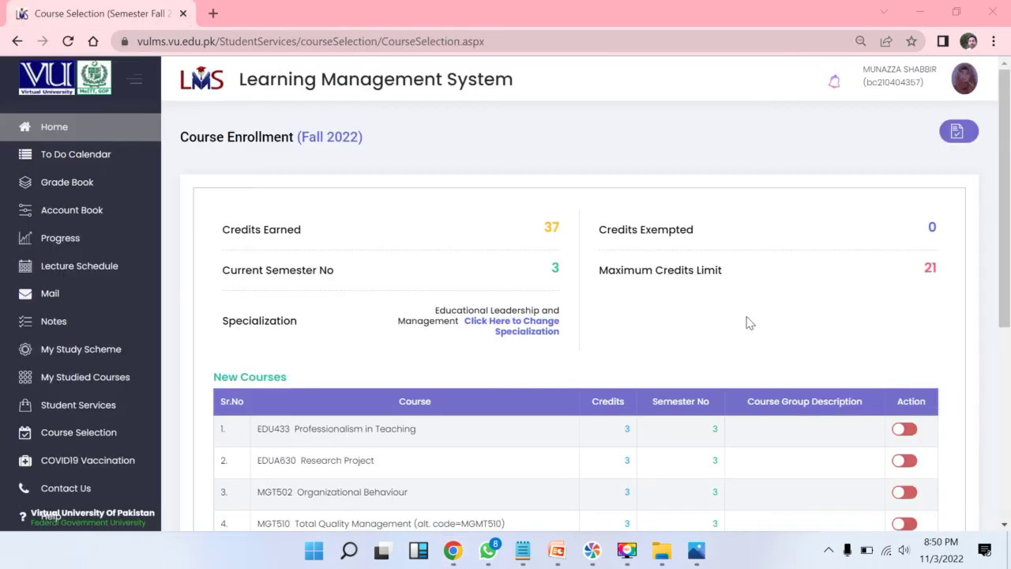
scroll(698, 343, down, 2)
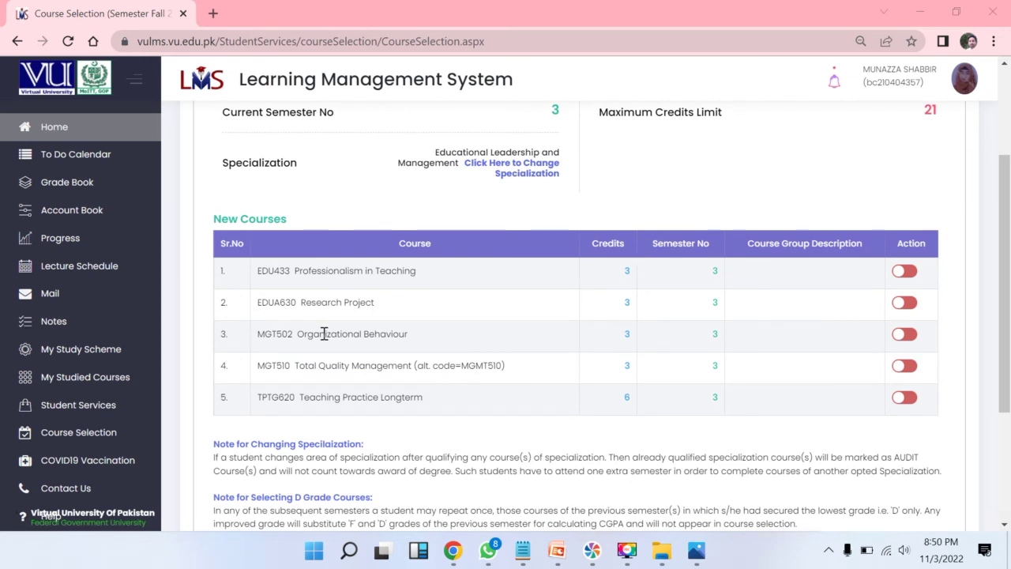
- Switch on EDU433, EDUA630, MGT502, MGT510 and TPTG620 in the New Courses table
click(905, 271)
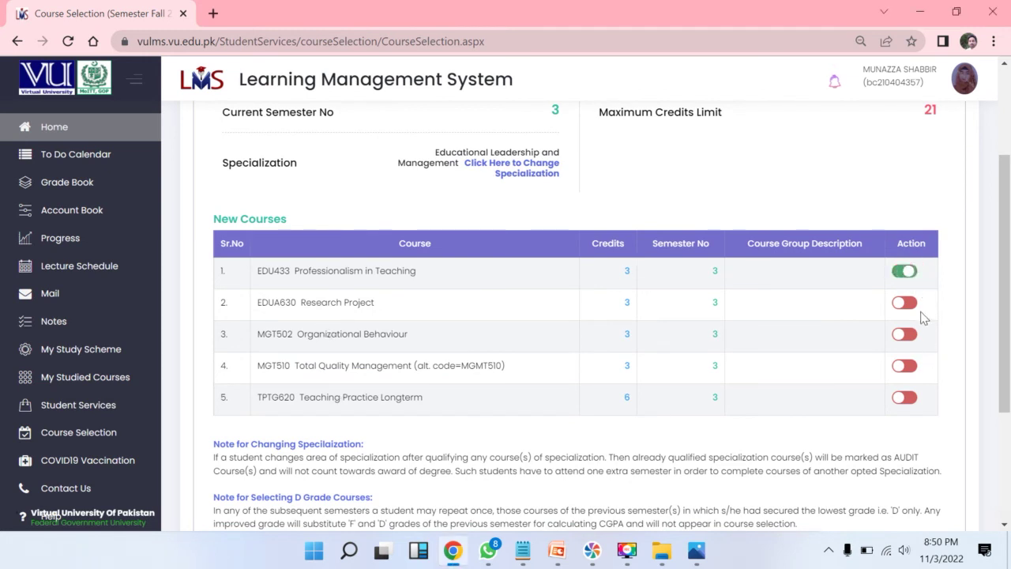
click(907, 303)
click(907, 334)
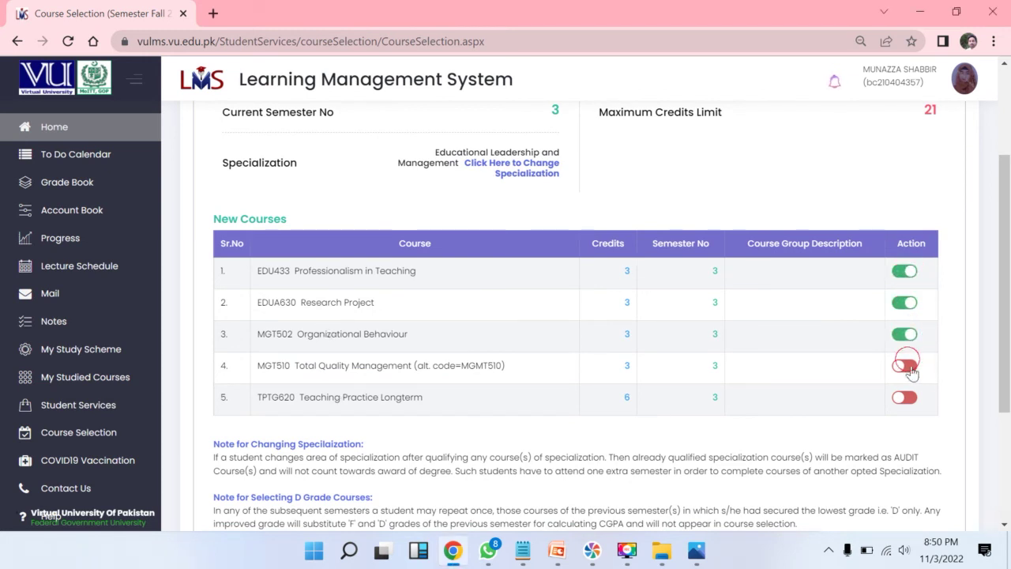
click(907, 366)
click(908, 398)
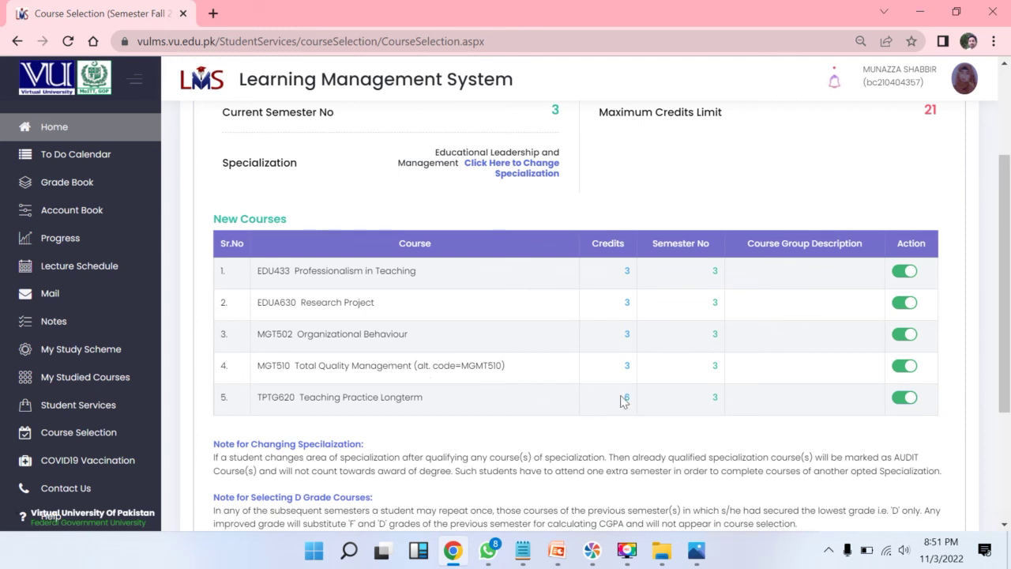
- Review the selected courses' codes, names and credits, including TPTG620's 6 and EDUA630's 3
drag(621, 398, 630, 400)
drag(421, 399, 260, 415)
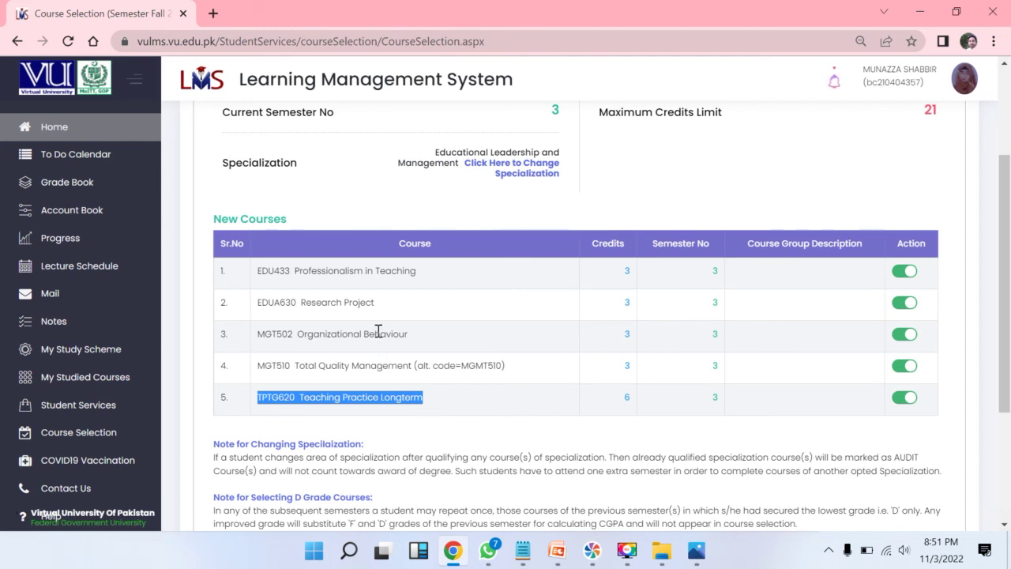
double_click(627, 300)
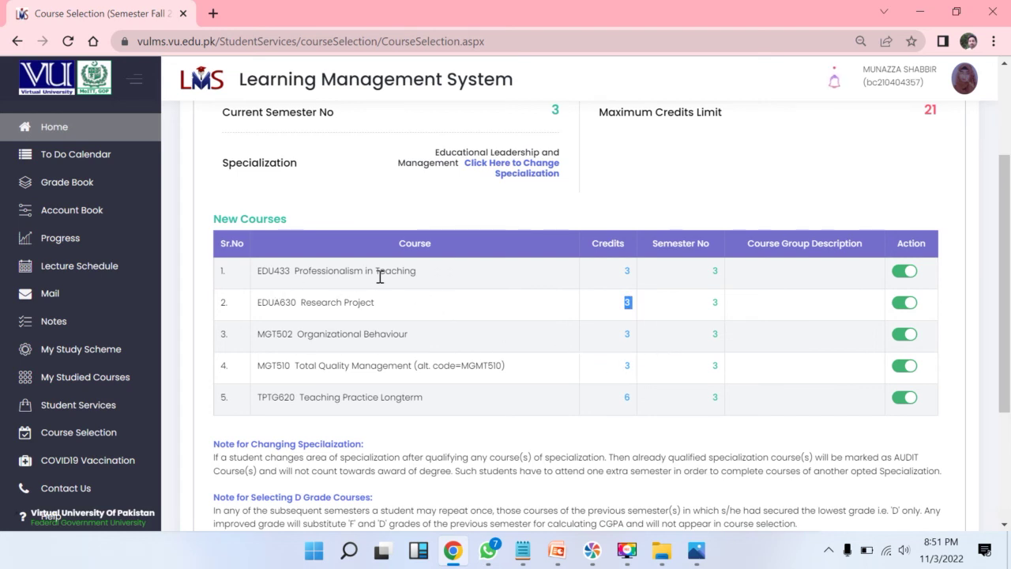
drag(258, 273, 433, 278)
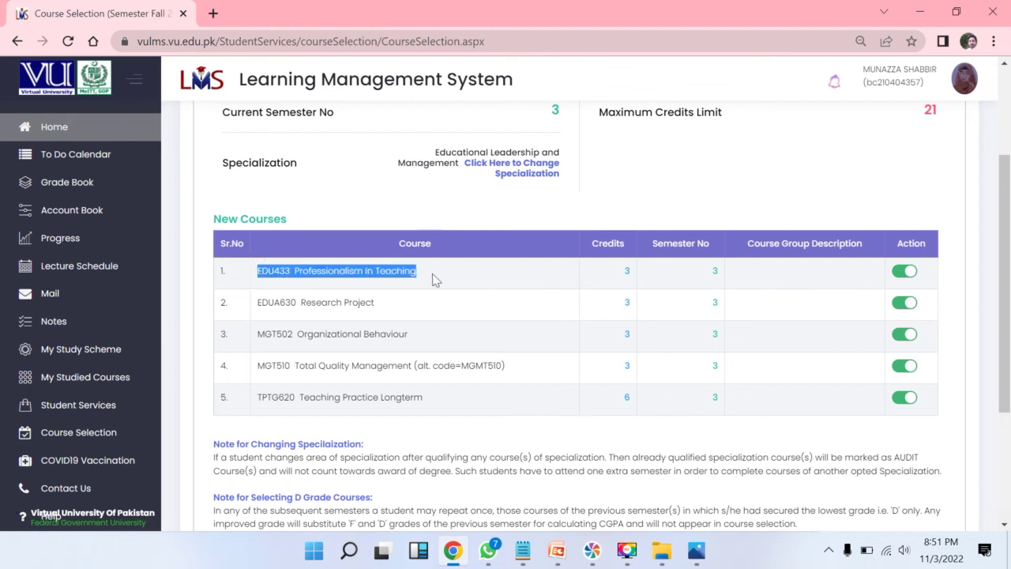
drag(264, 334, 453, 320)
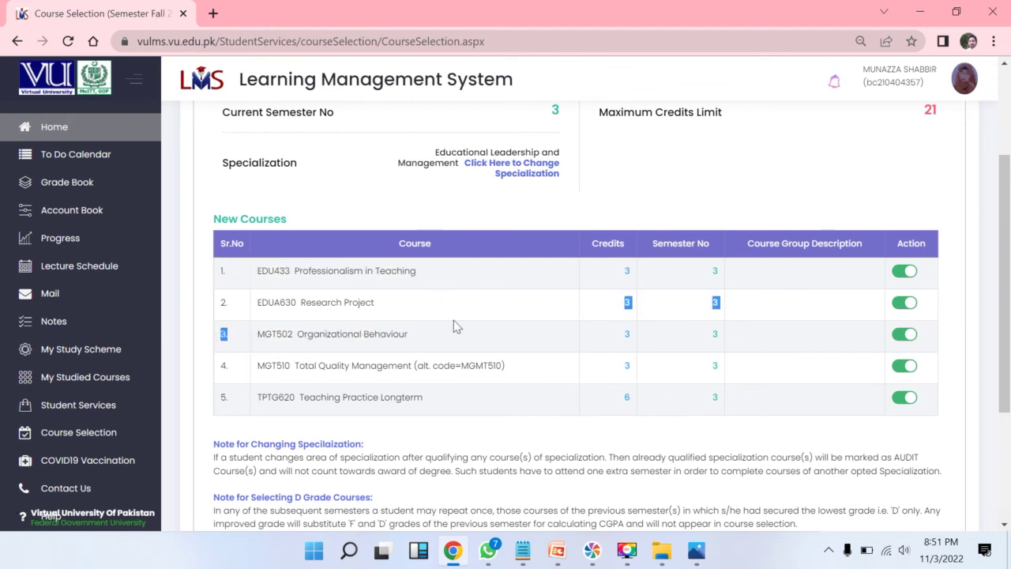
drag(515, 363, 295, 385)
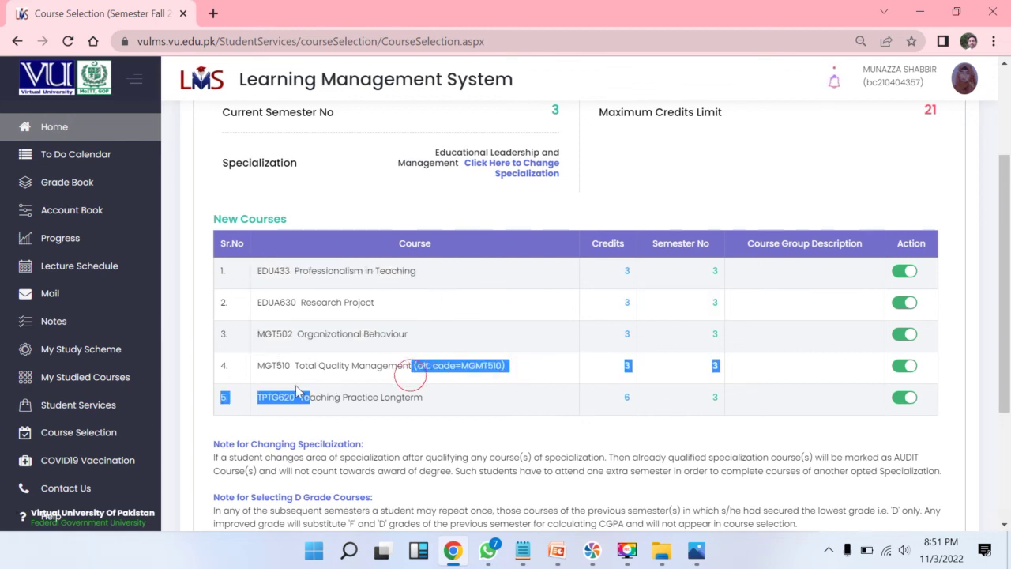
click(271, 363)
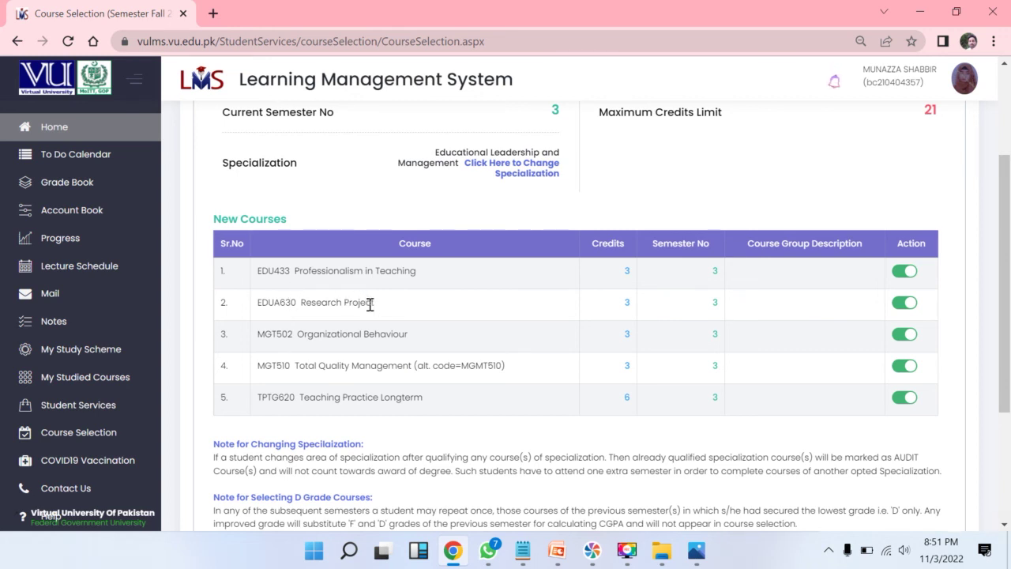
drag(260, 304, 300, 308)
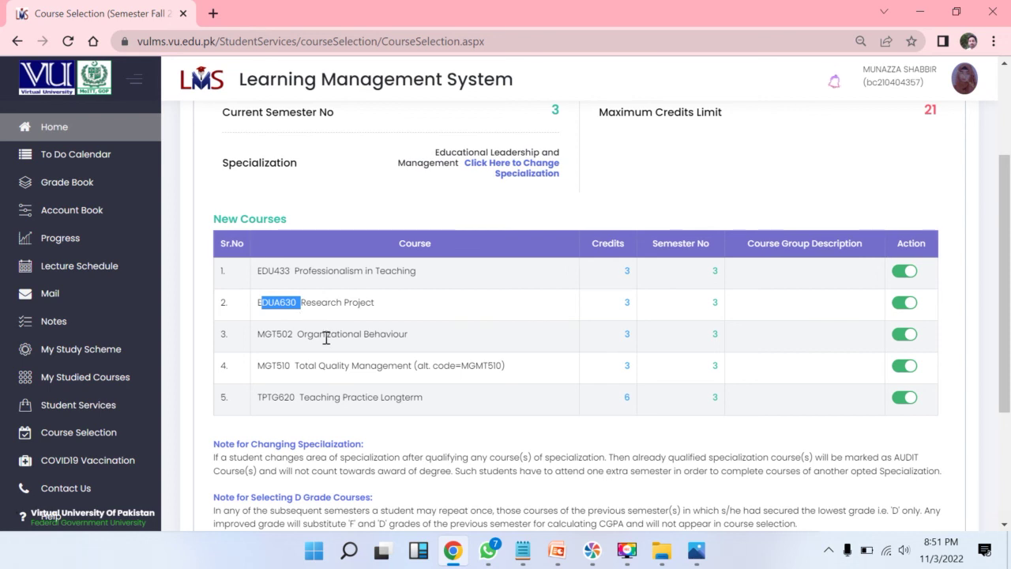
drag(258, 398, 294, 399)
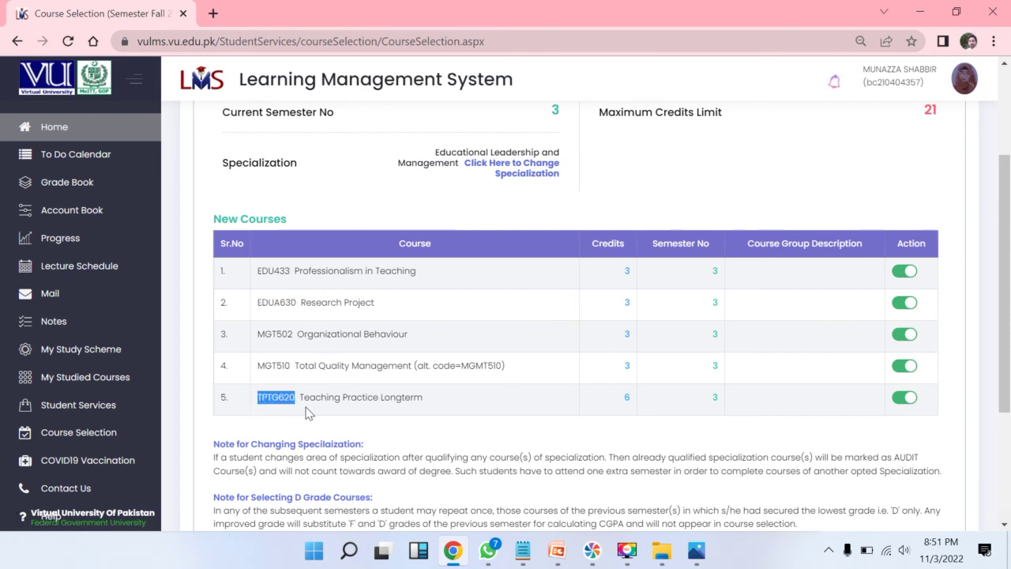
- Save the five-course Fall 2022 selection and return to the My Courses home page
scroll(762, 418, down, 3)
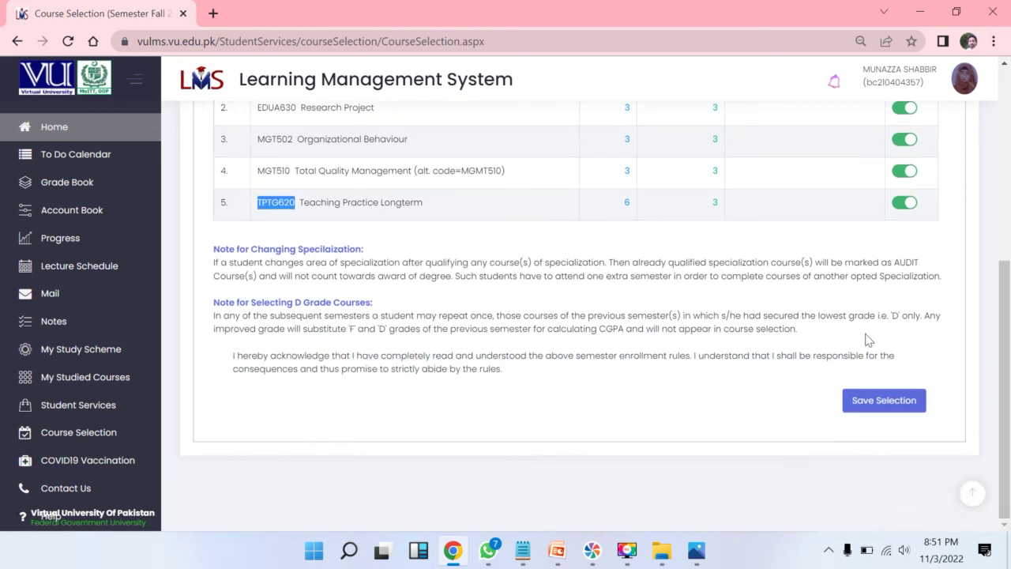
click(891, 406)
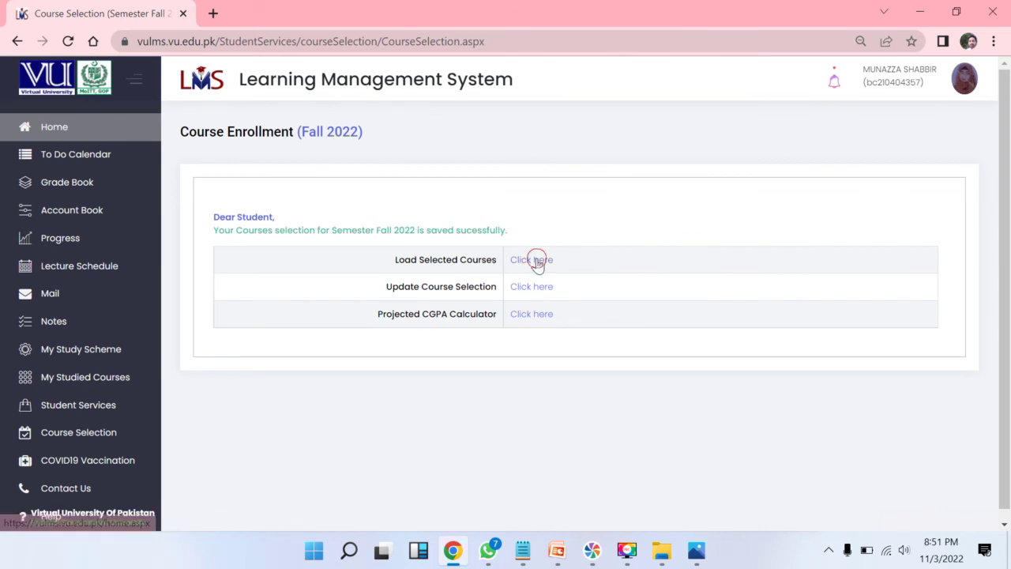
click(533, 260)
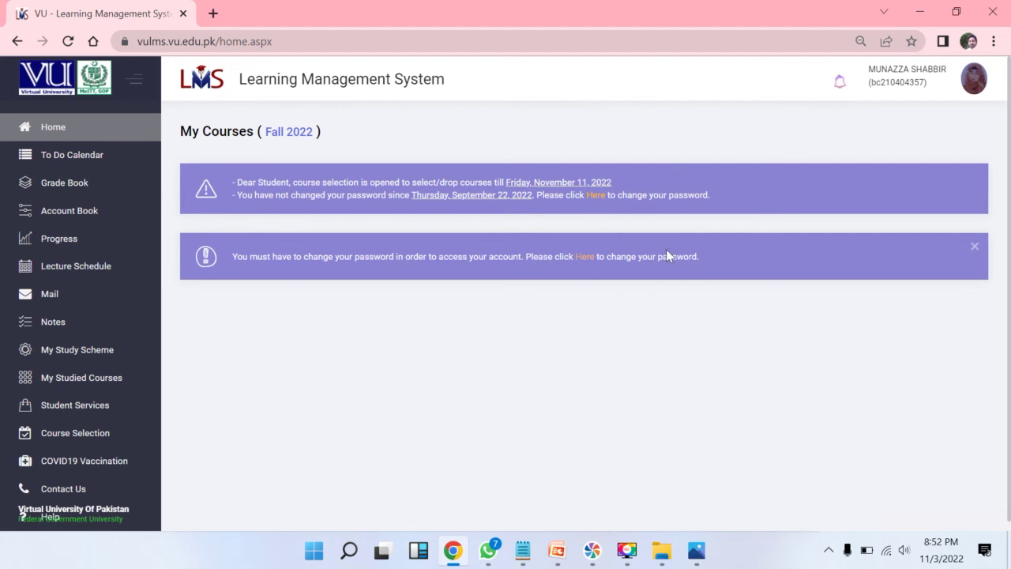
- Dismiss the password-change warning and refresh the My Courses home page
click(976, 246)
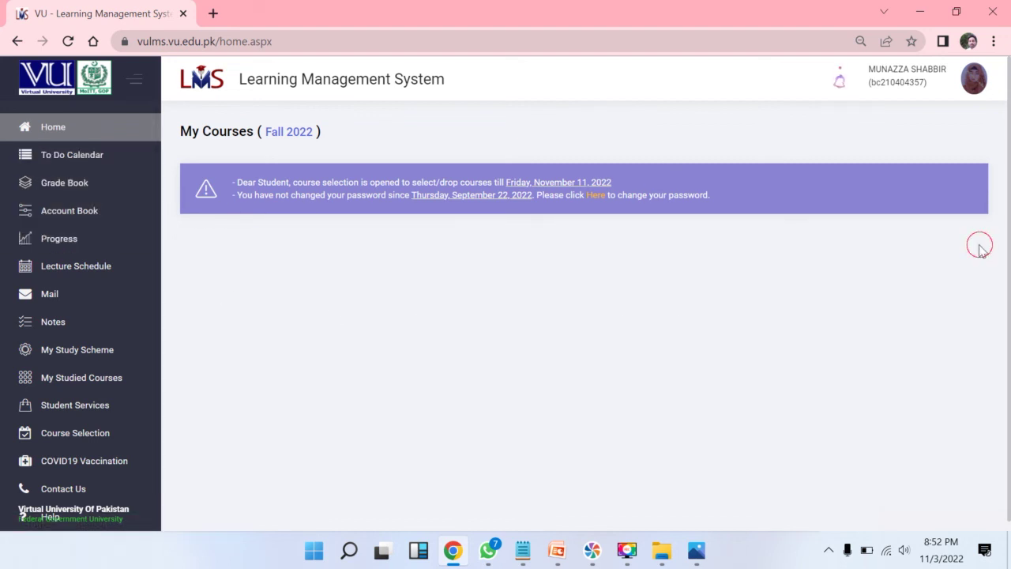
click(86, 133)
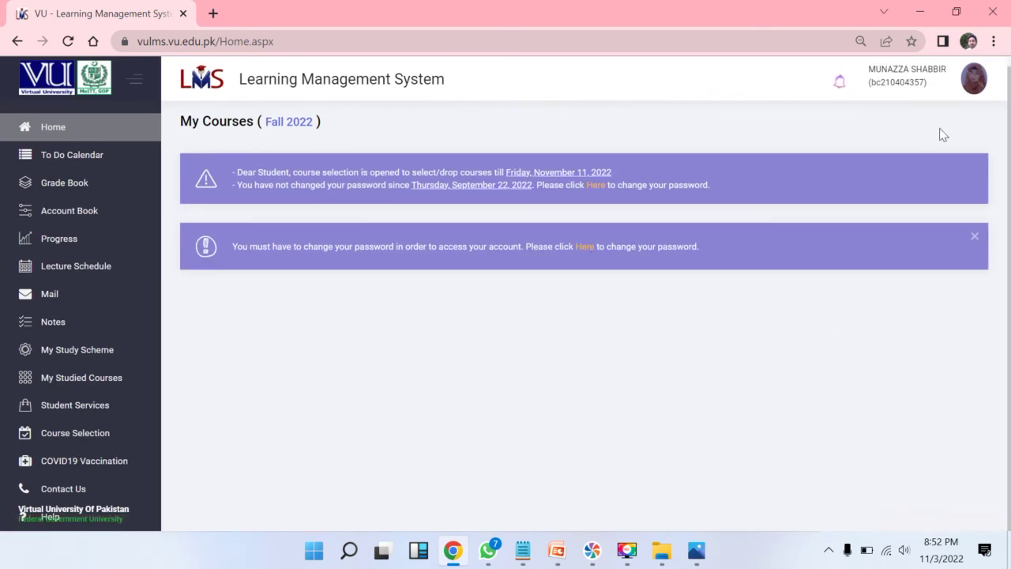
click(974, 80)
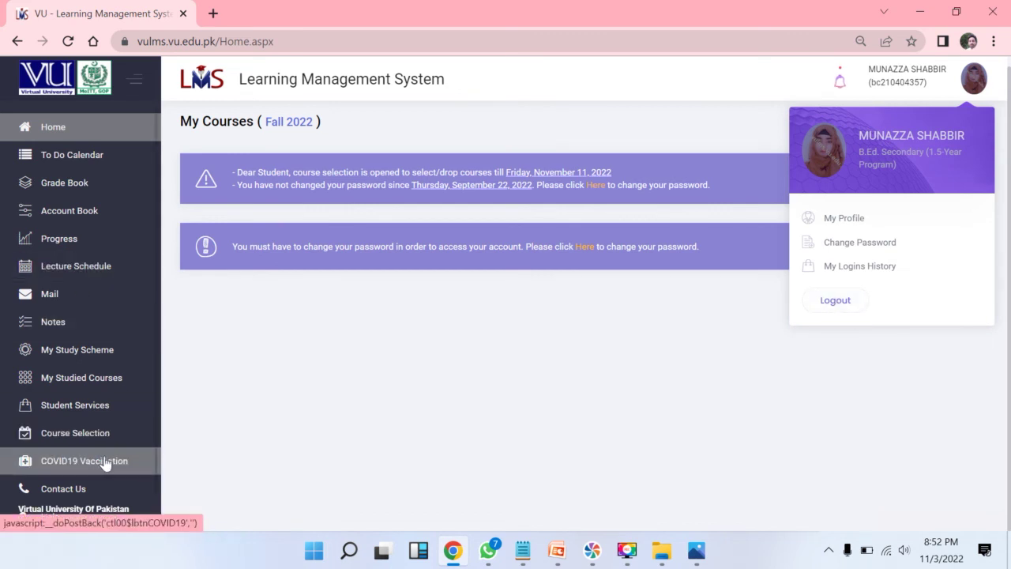
- Reopen Course Selection under Student Services and verify TPTG620, EDUA630 and the rest remain on
click(72, 409)
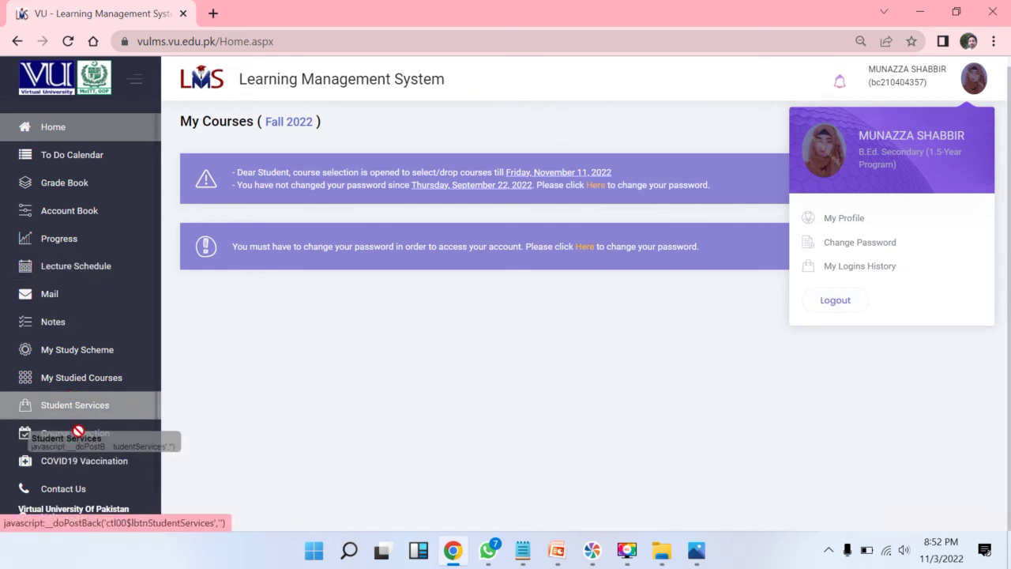
click(73, 436)
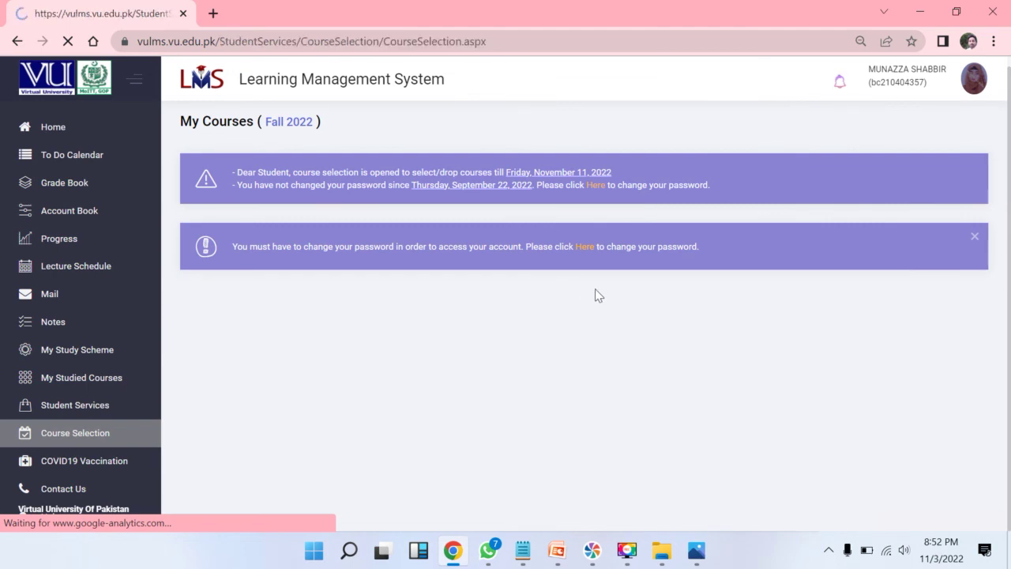
scroll(452, 231, down, 3)
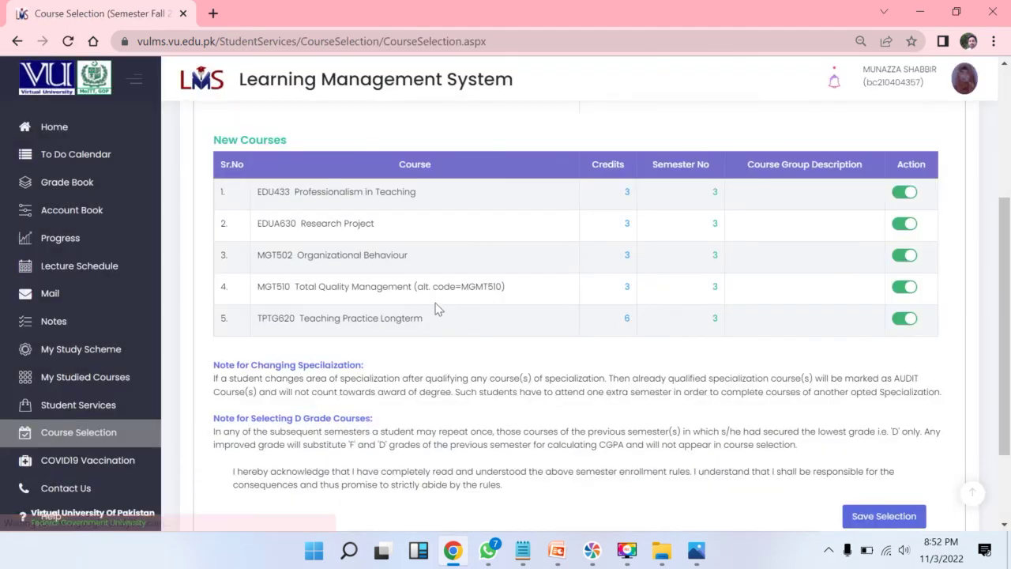
double_click(288, 317)
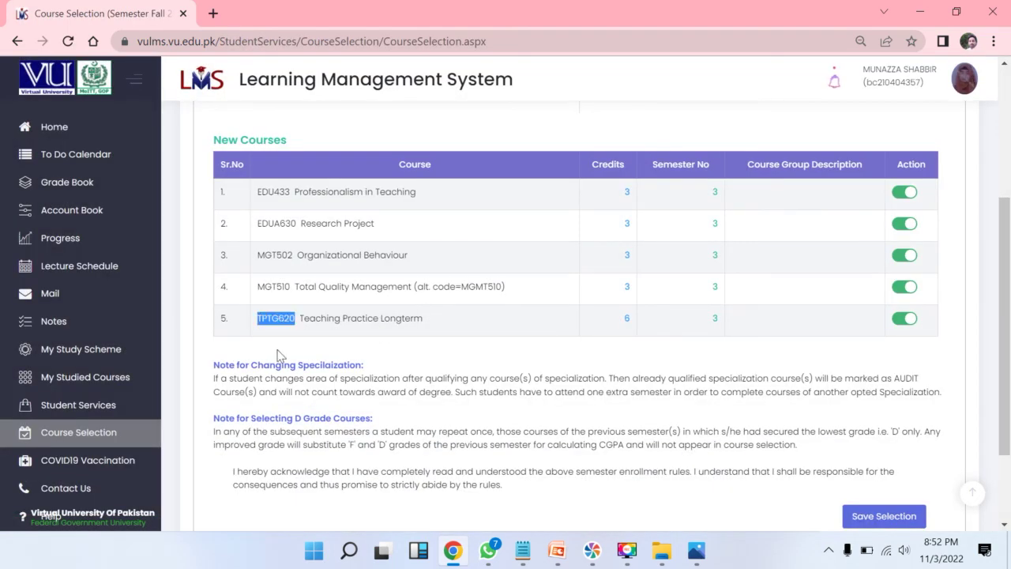
double_click(292, 223)
scroll(296, 223, down, 2)
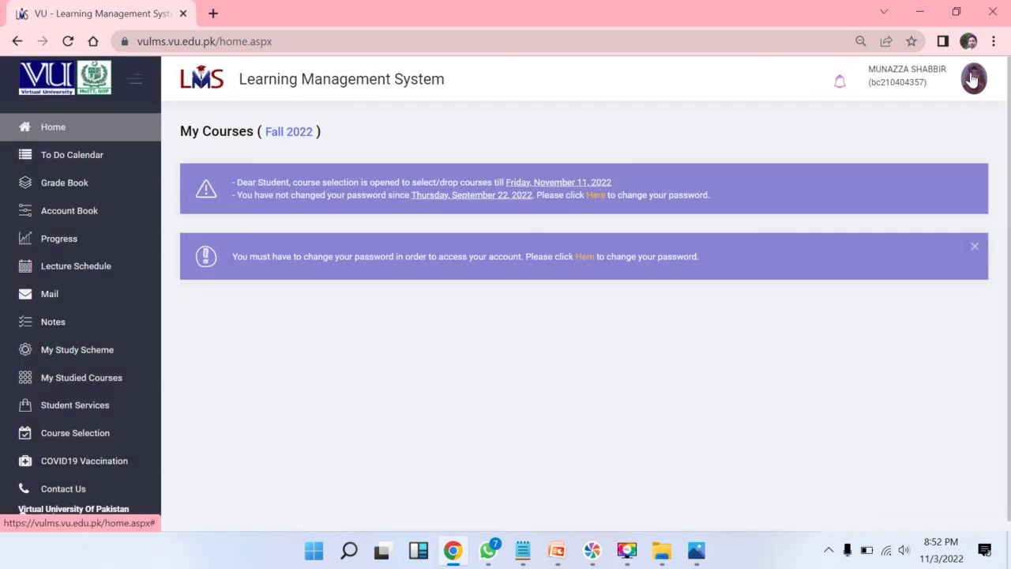
- Log out of the student account from the profile avatar menu
click(971, 79)
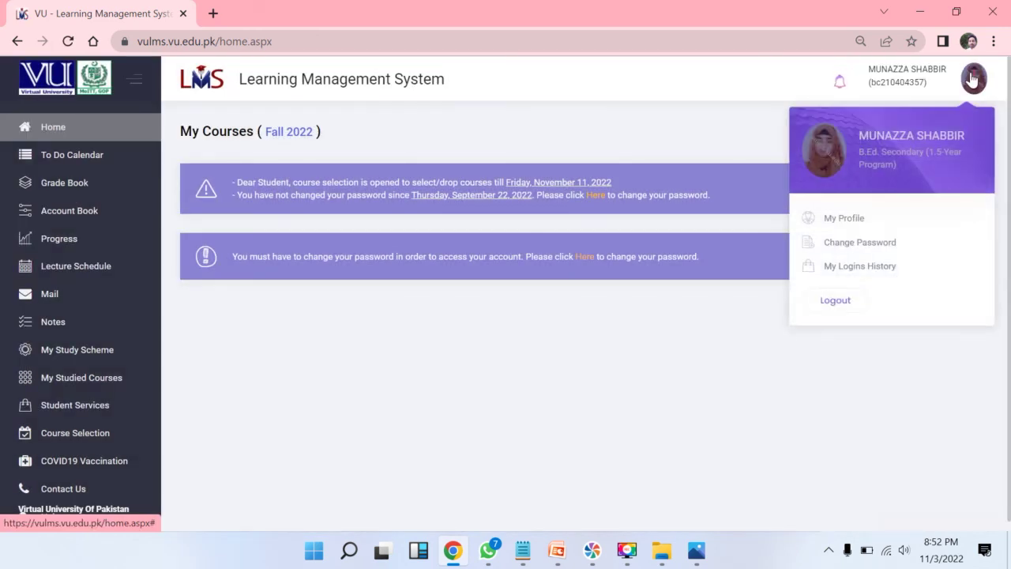
click(835, 300)
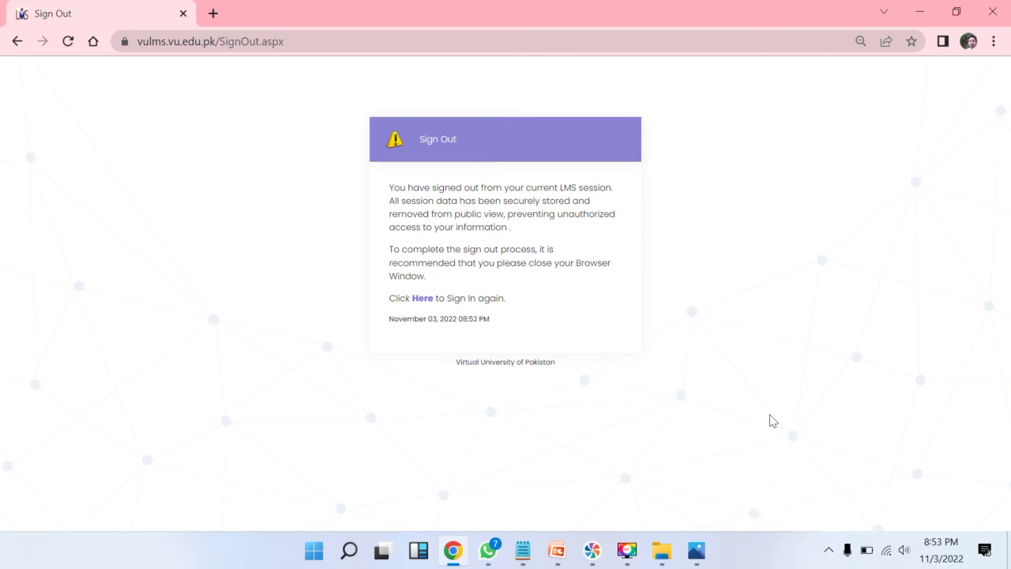
mouse_move(459, 553)
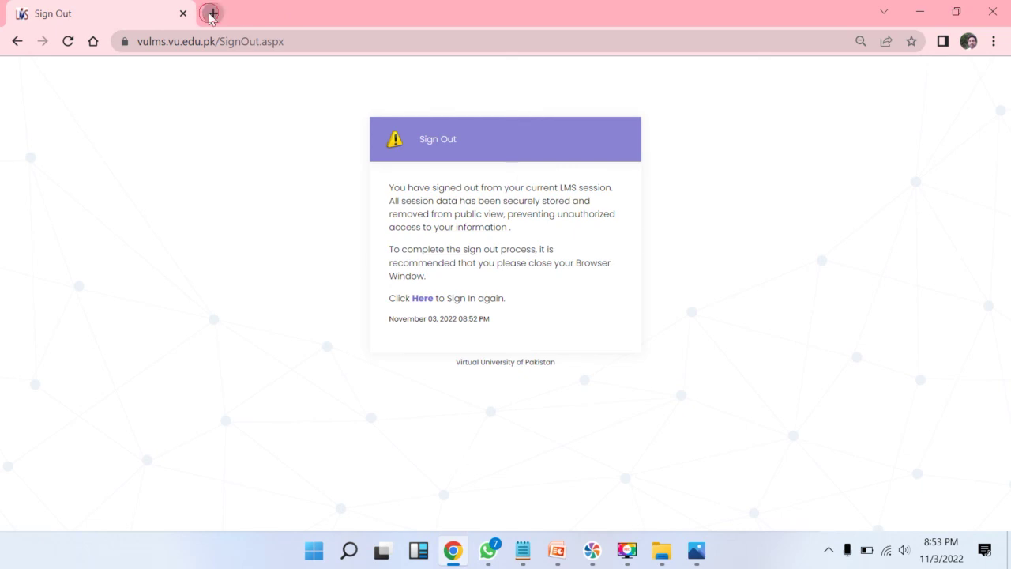
- Open vu.edu.pk in a new Chrome tab by entering 'vu' in the address bar
click(212, 13)
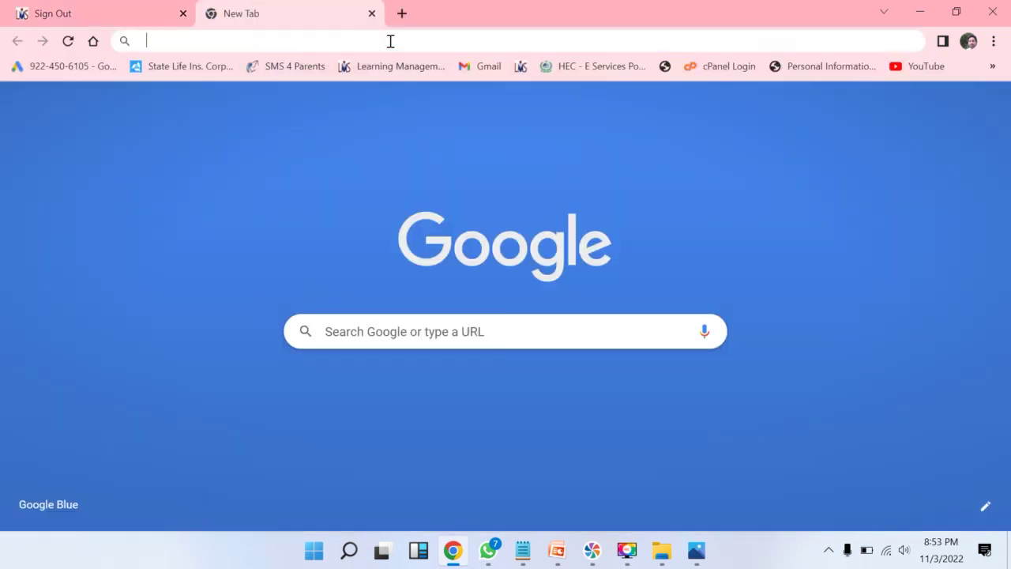
click(390, 41)
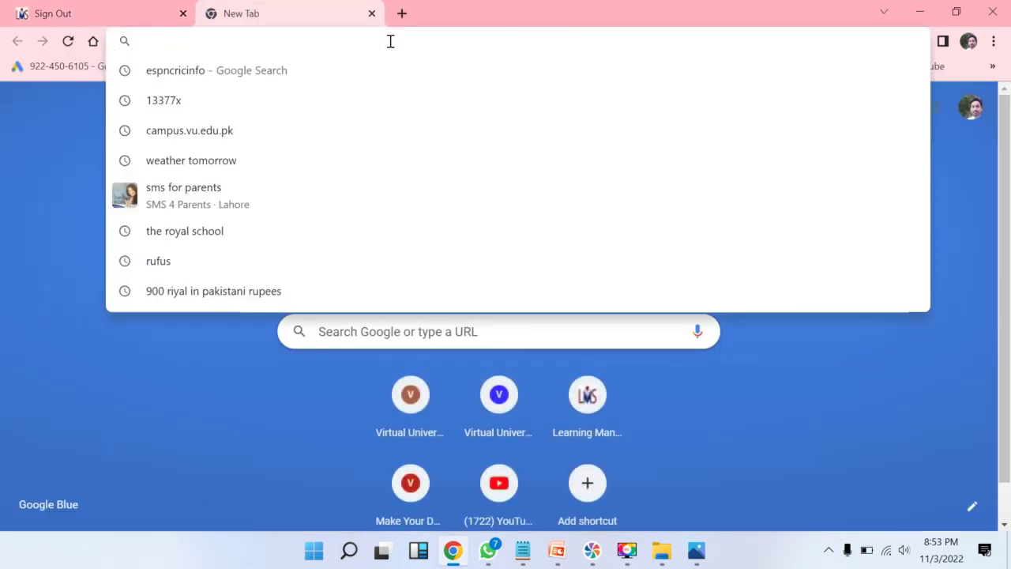
text(sc)
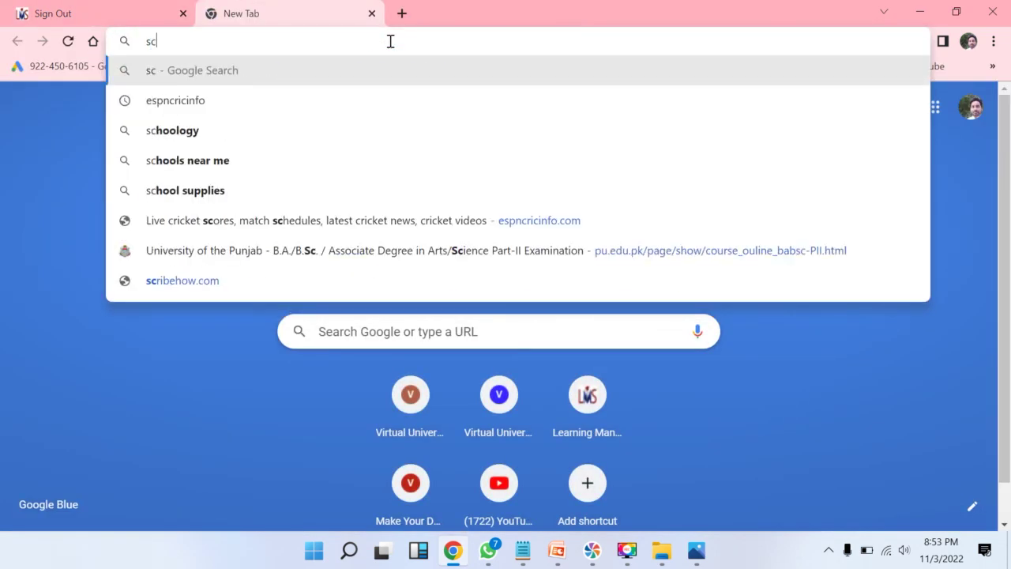
key(BackSpace)
key(BackSpace)
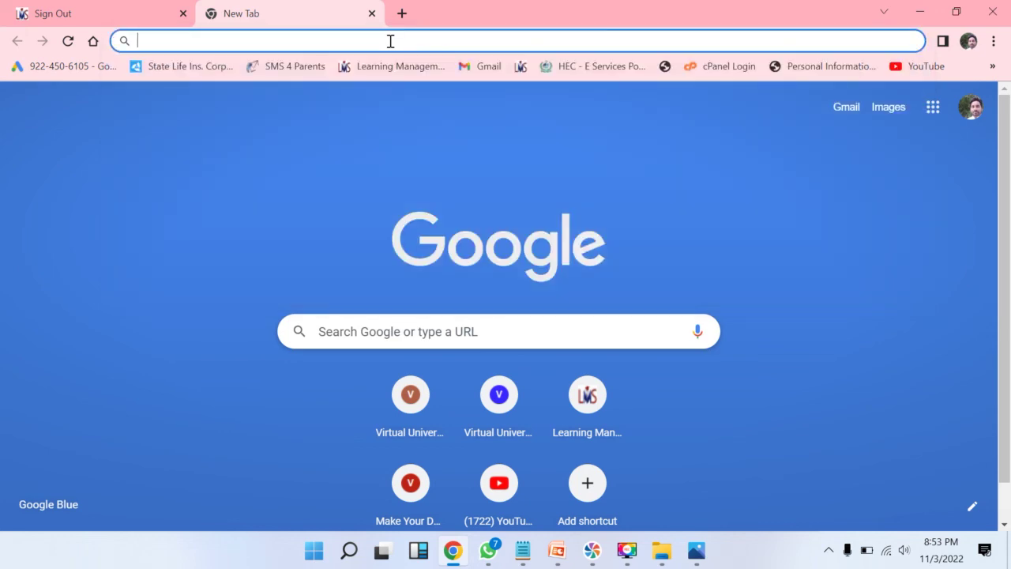
text(vu.edu.pk)
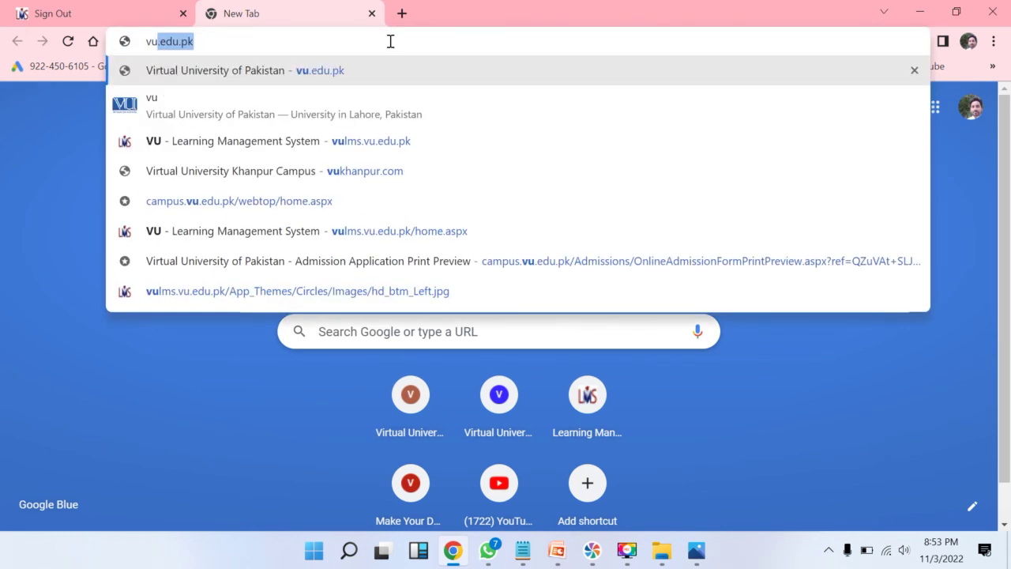
key(Return)
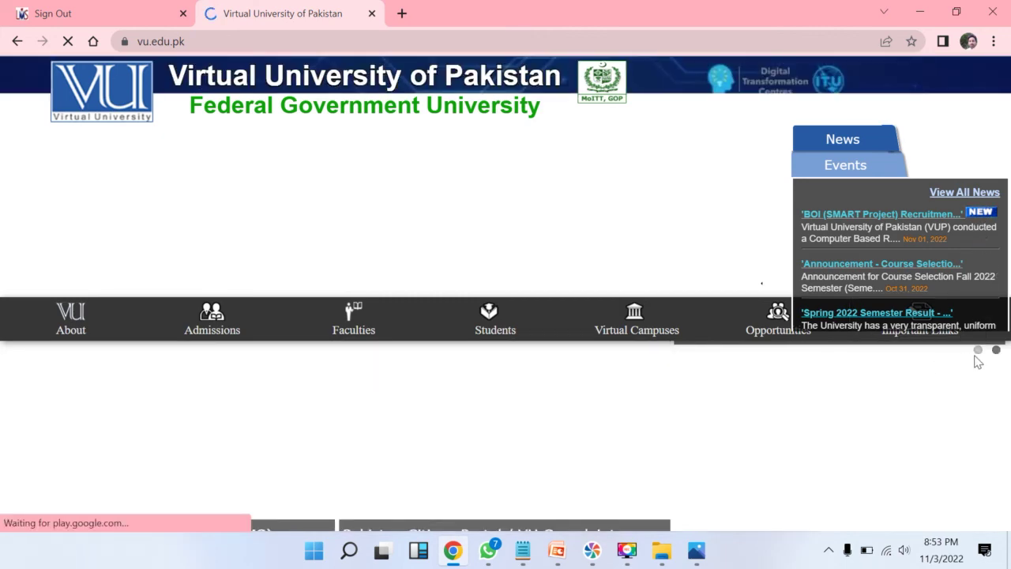
mouse_move(978, 334)
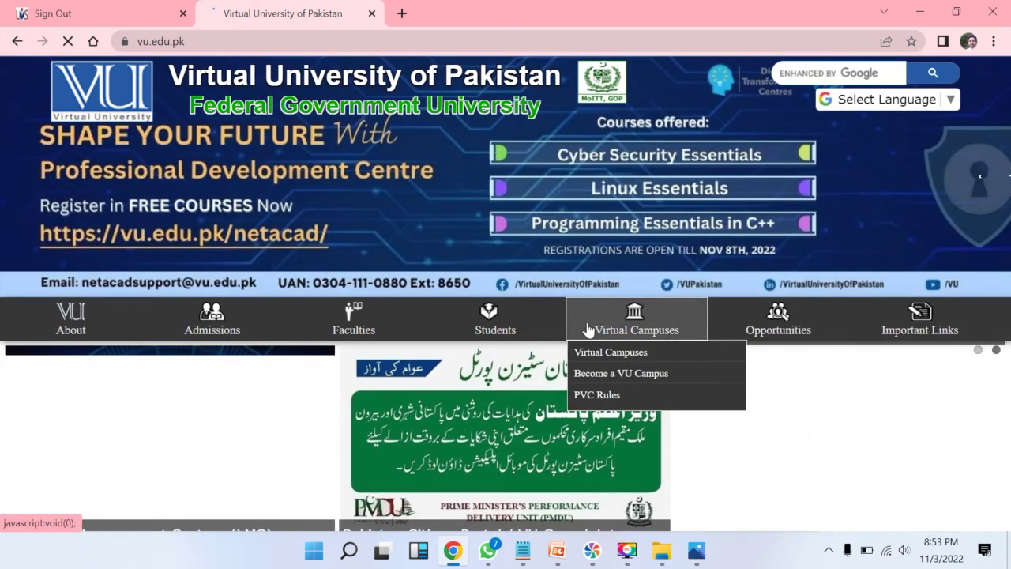